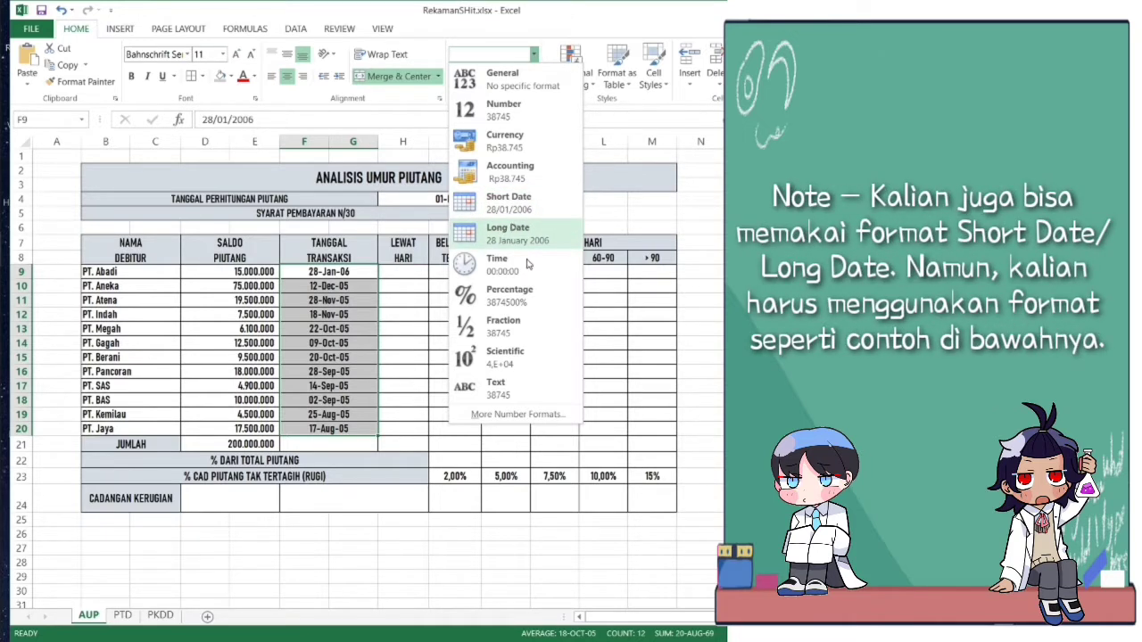
- Apply the custom number format dd-mmm-yy to the selected transaction dates in rows 9 to 20
click(518, 414)
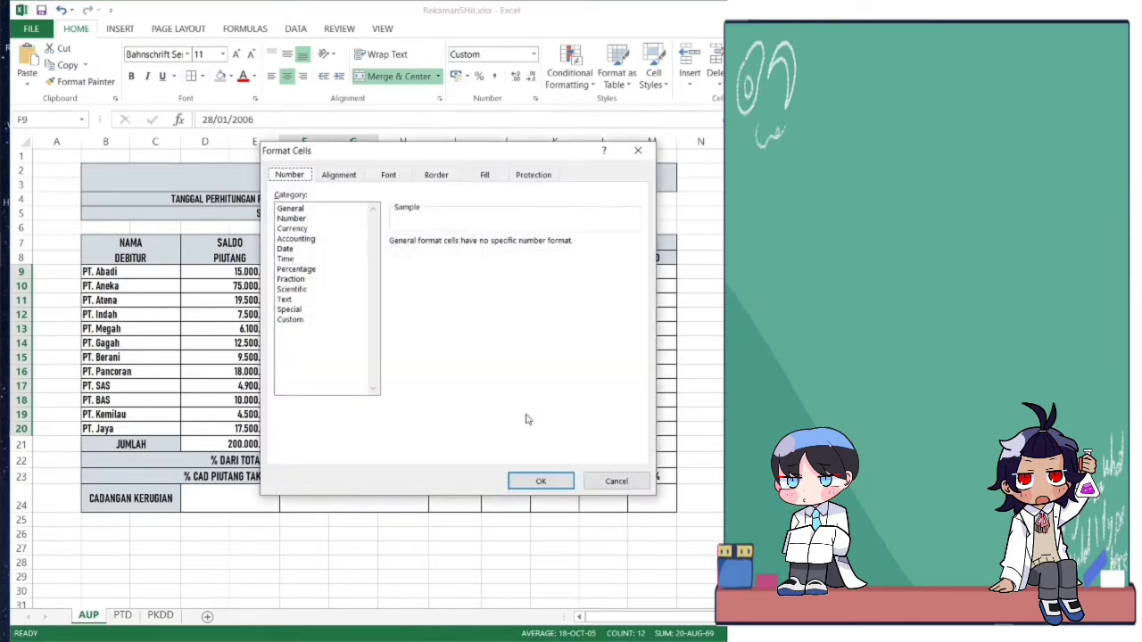
click(292, 321)
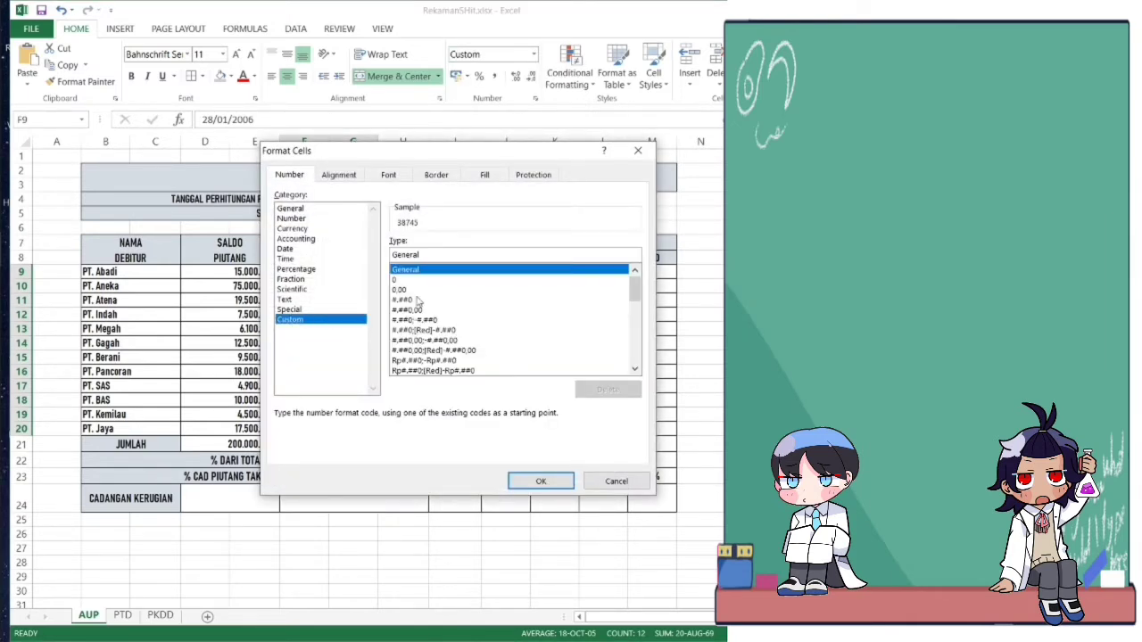
drag(634, 288, 627, 336)
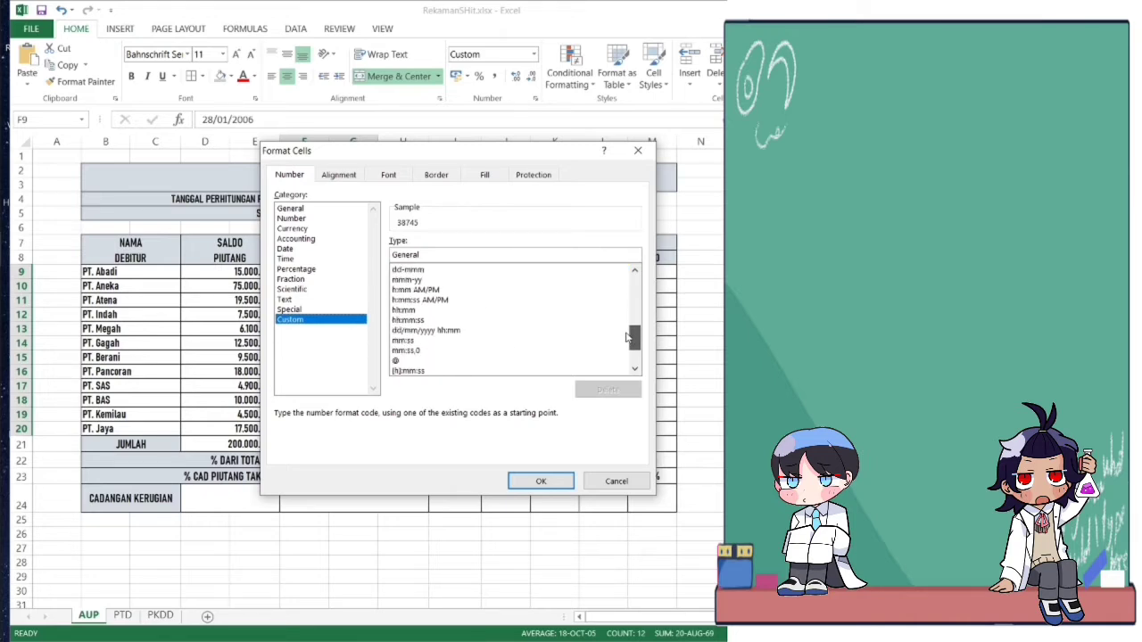
click(625, 335)
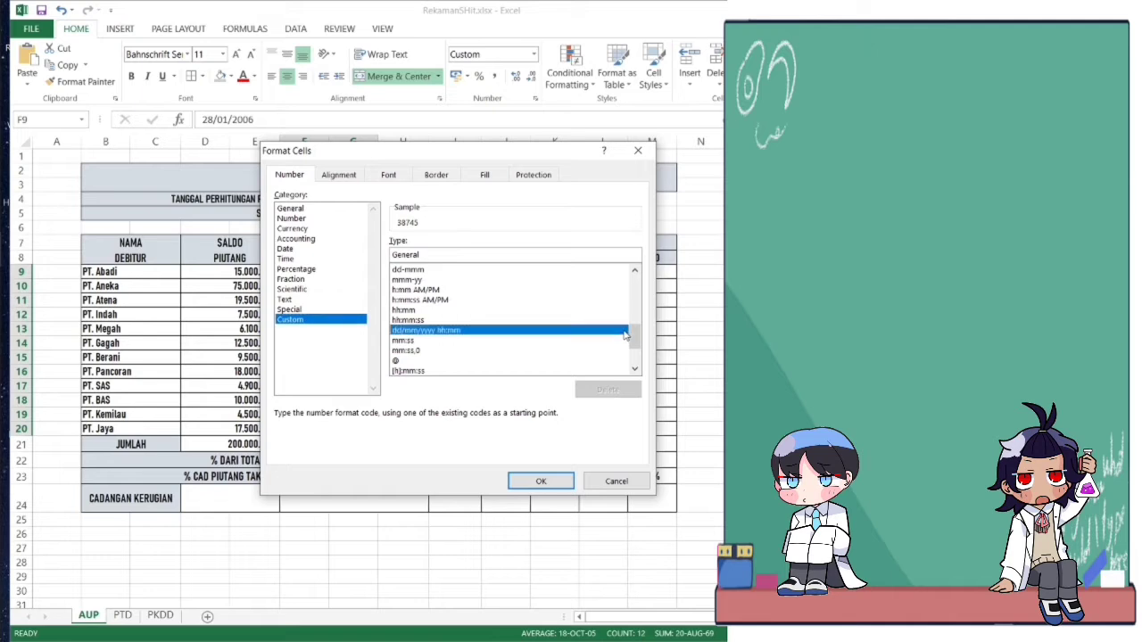
drag(633, 336, 635, 326)
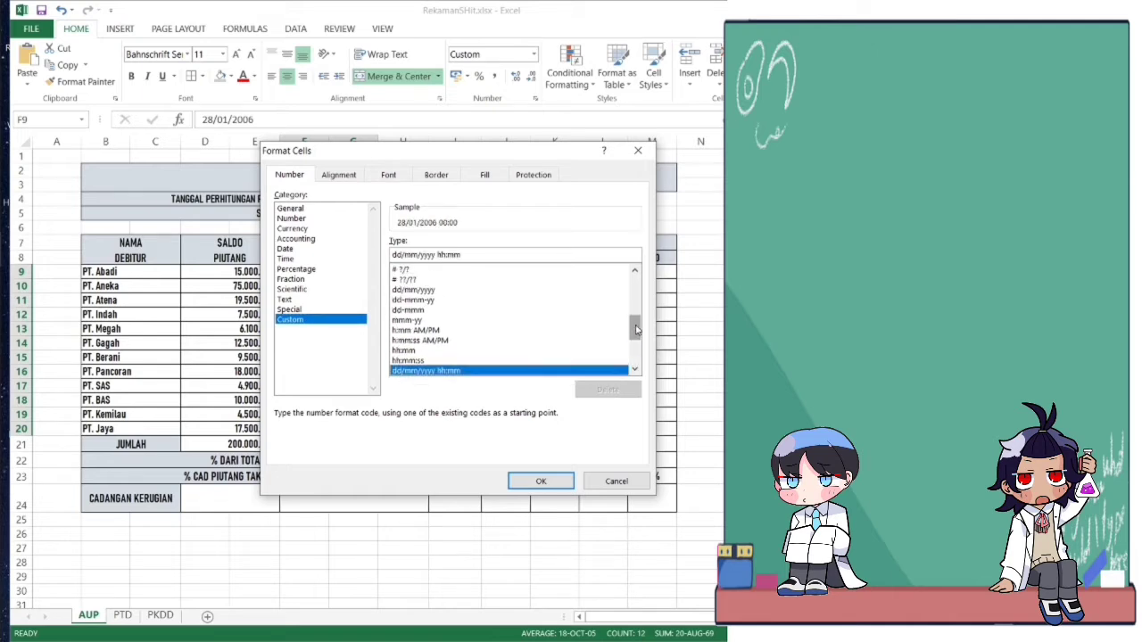
click(428, 305)
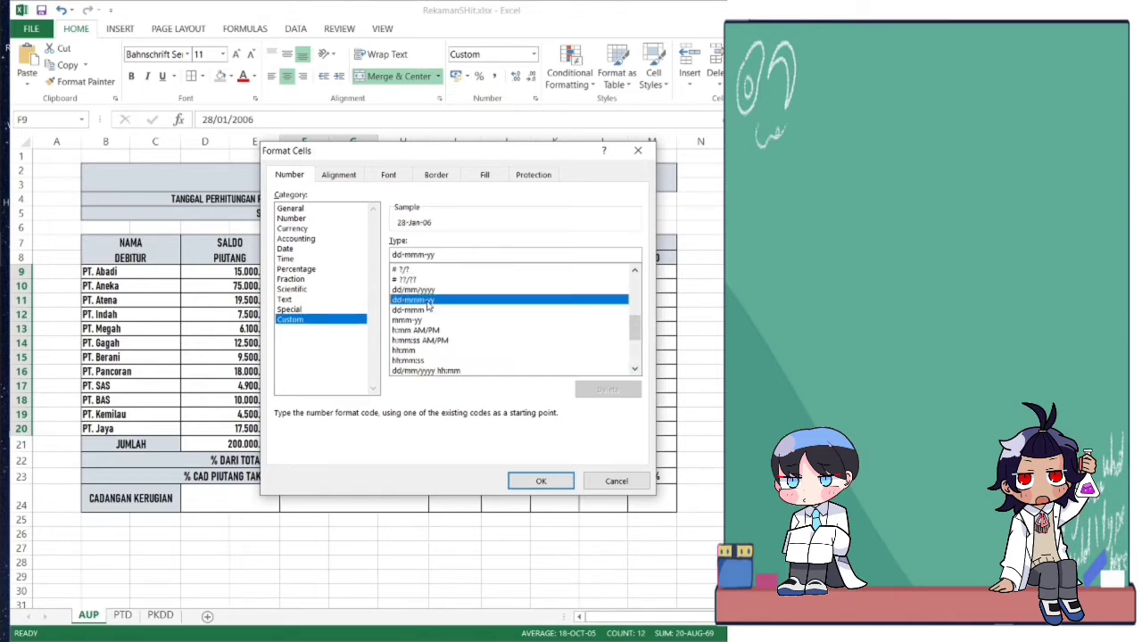
click(541, 481)
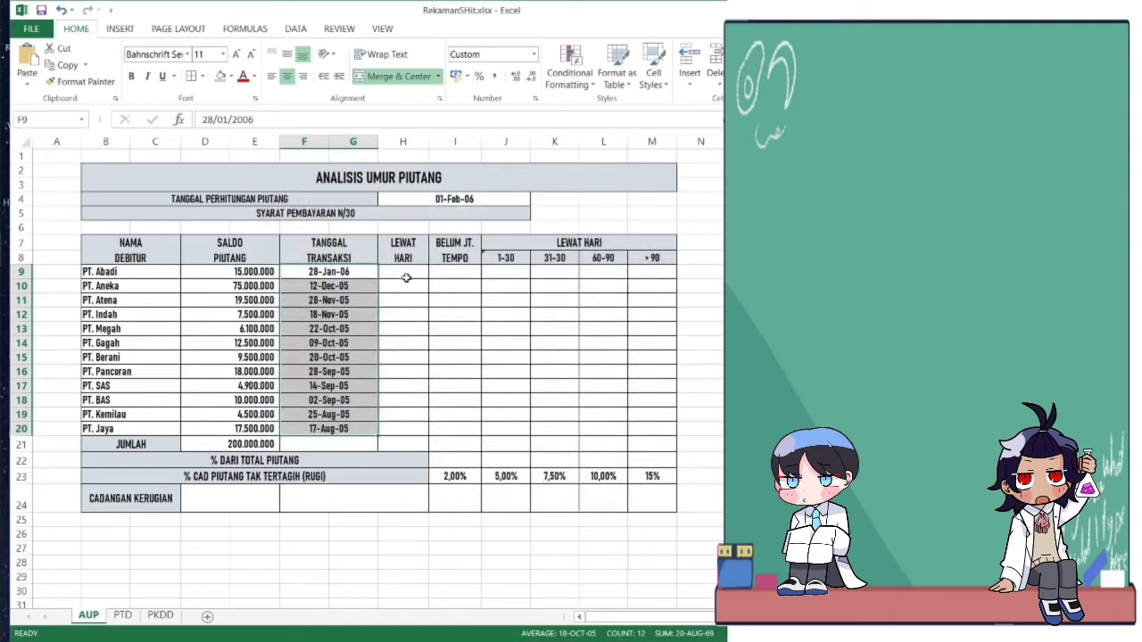
- Begin the LEWAT HARI formula in cell H9 with =MAX(0; as its opening part
click(402, 273)
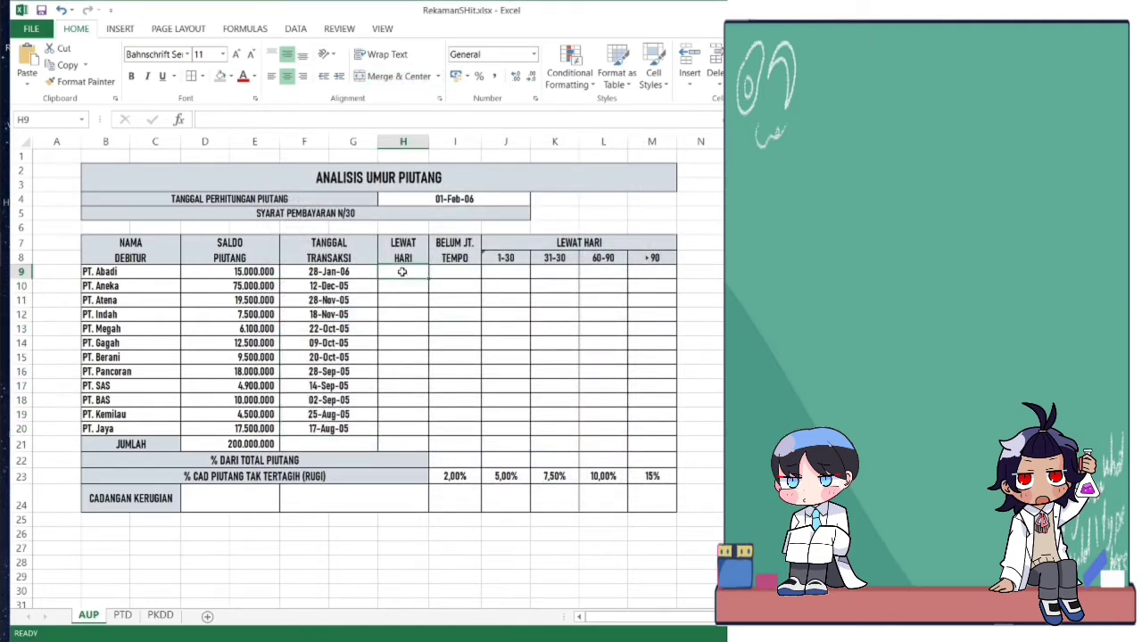
text(=)
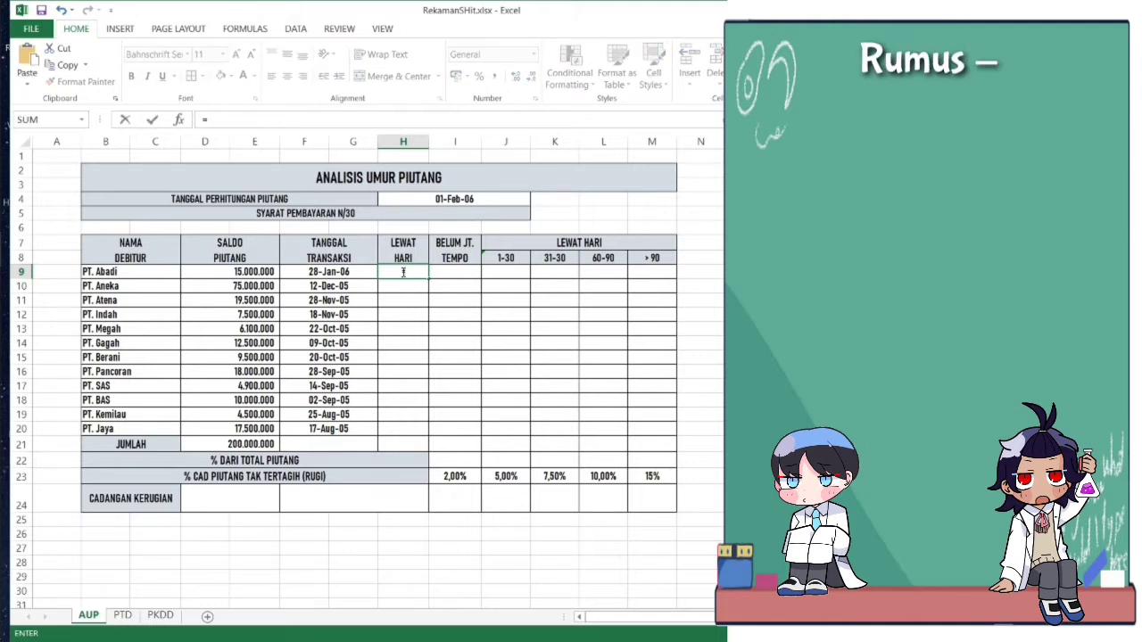
text(MAX)
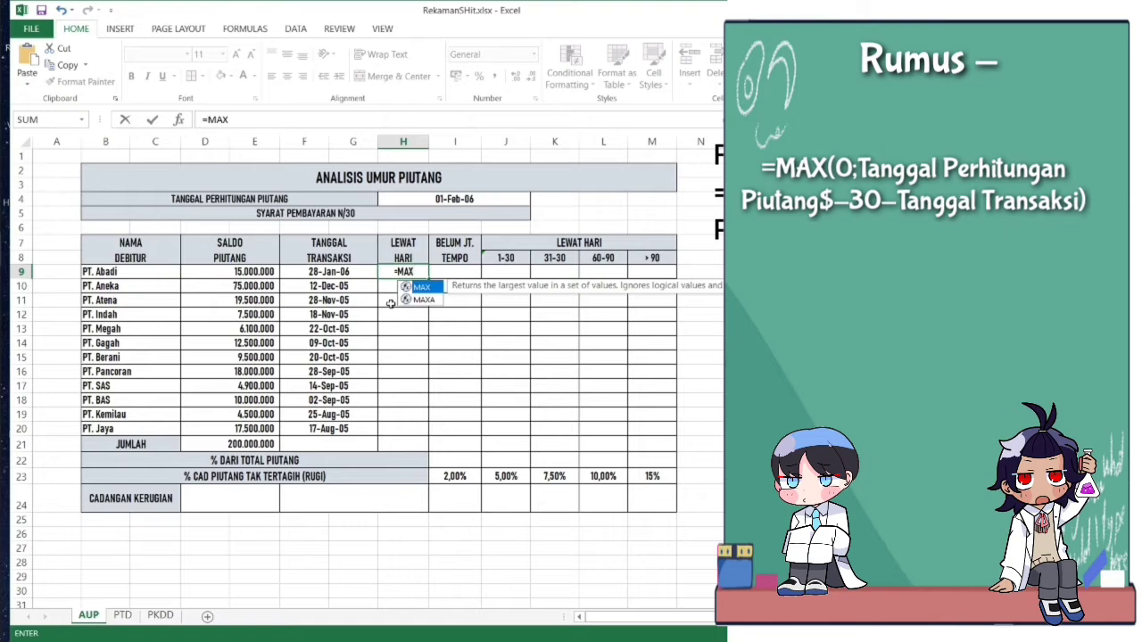
text(()
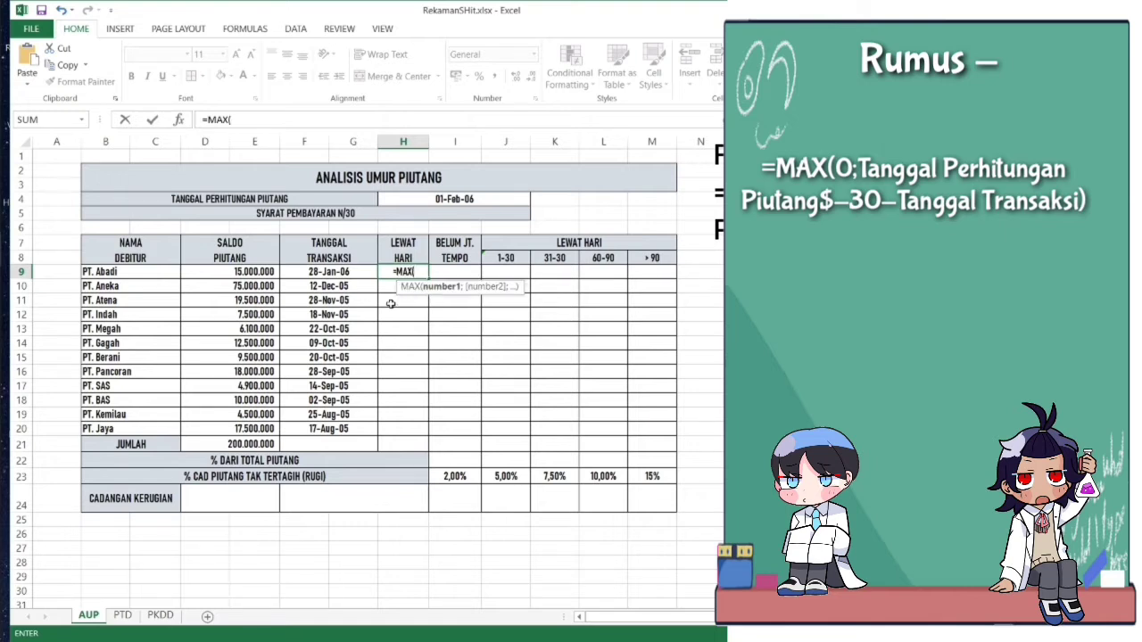
text(0)
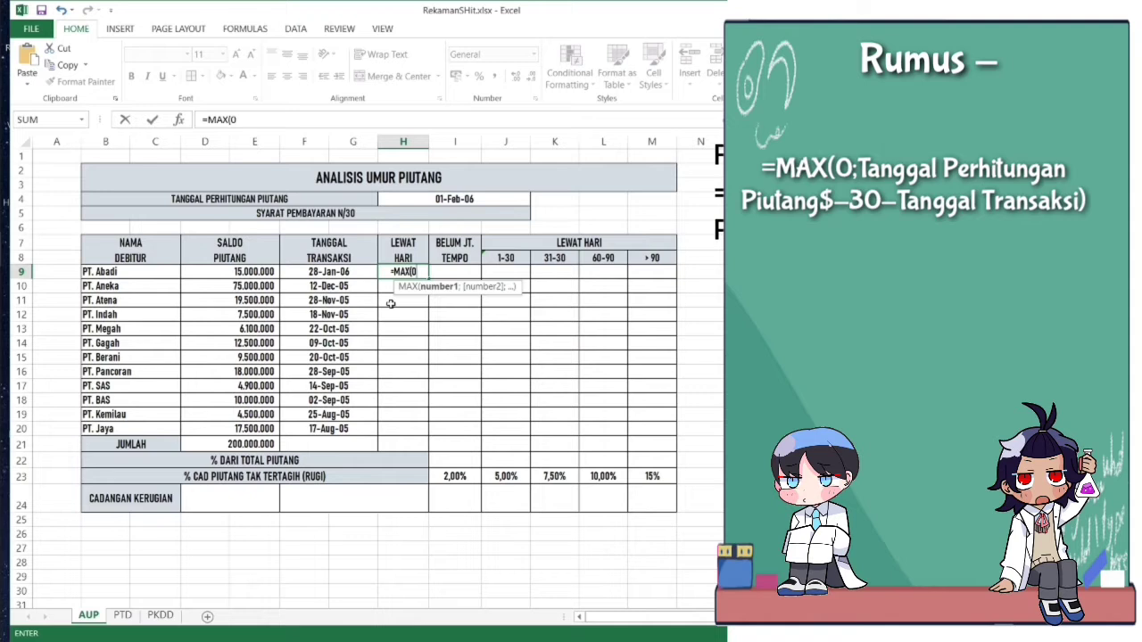
text(;)
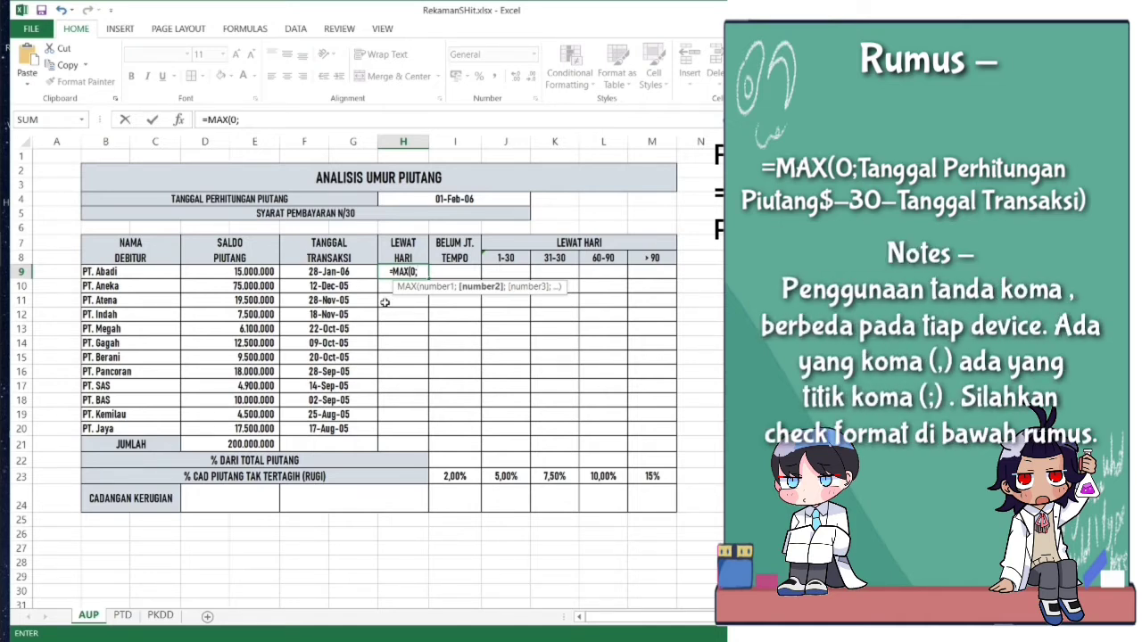
text($)
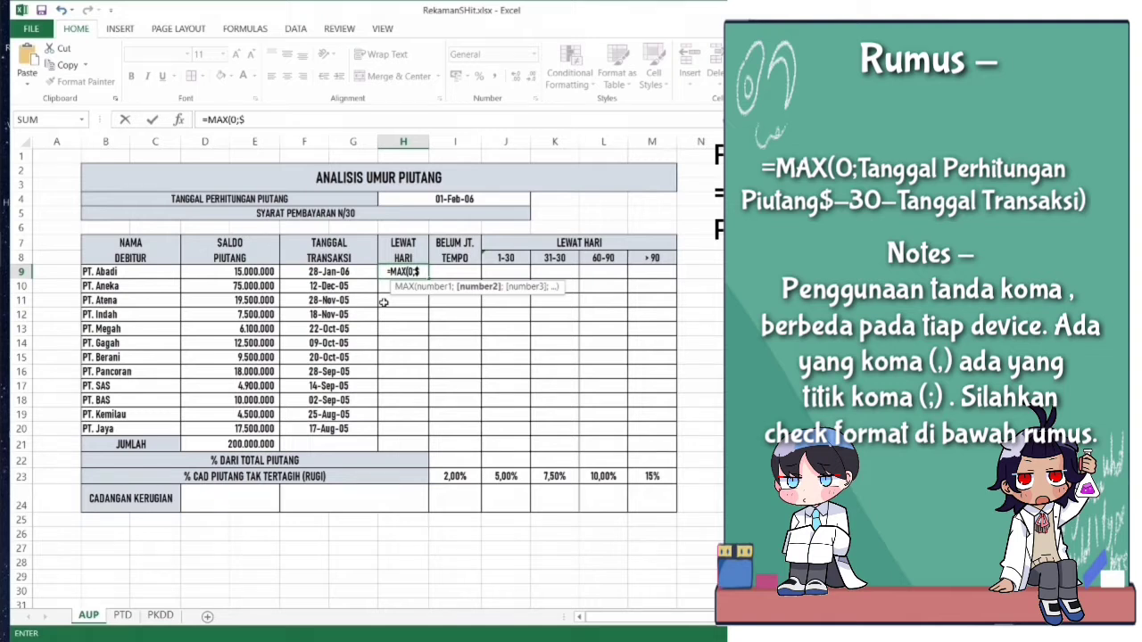
click(436, 202)
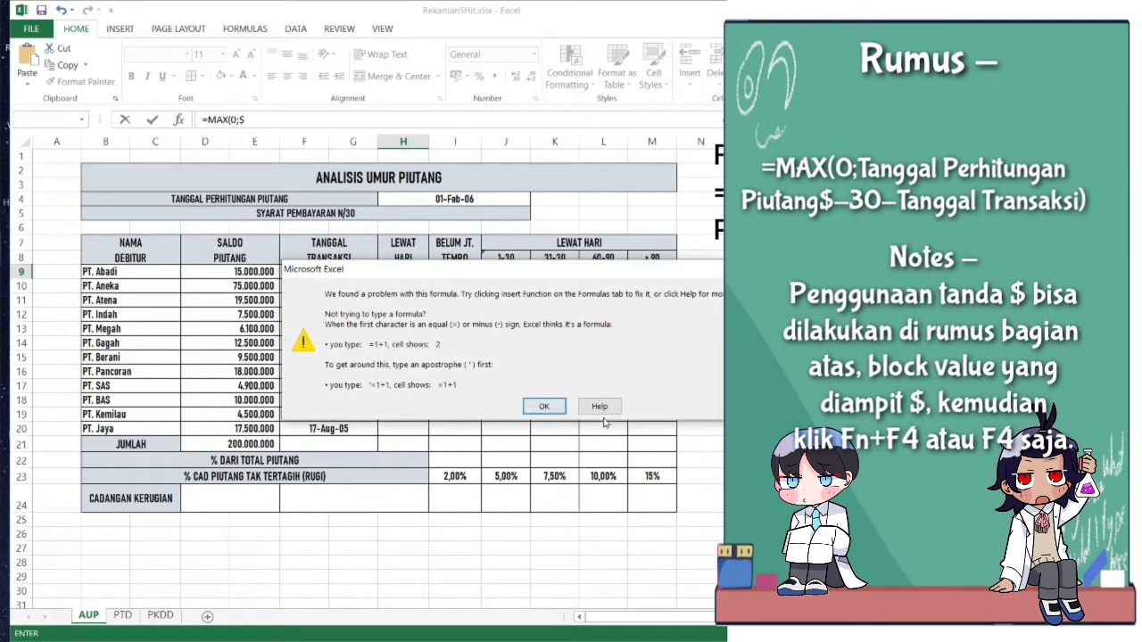
click(545, 407)
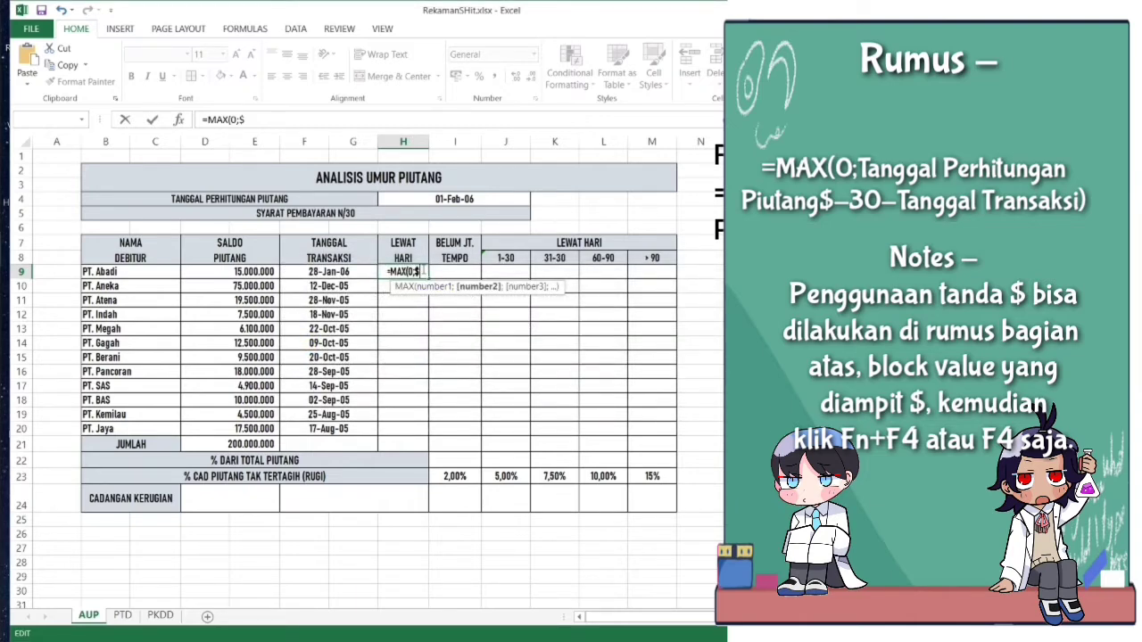
key(BackSpace)
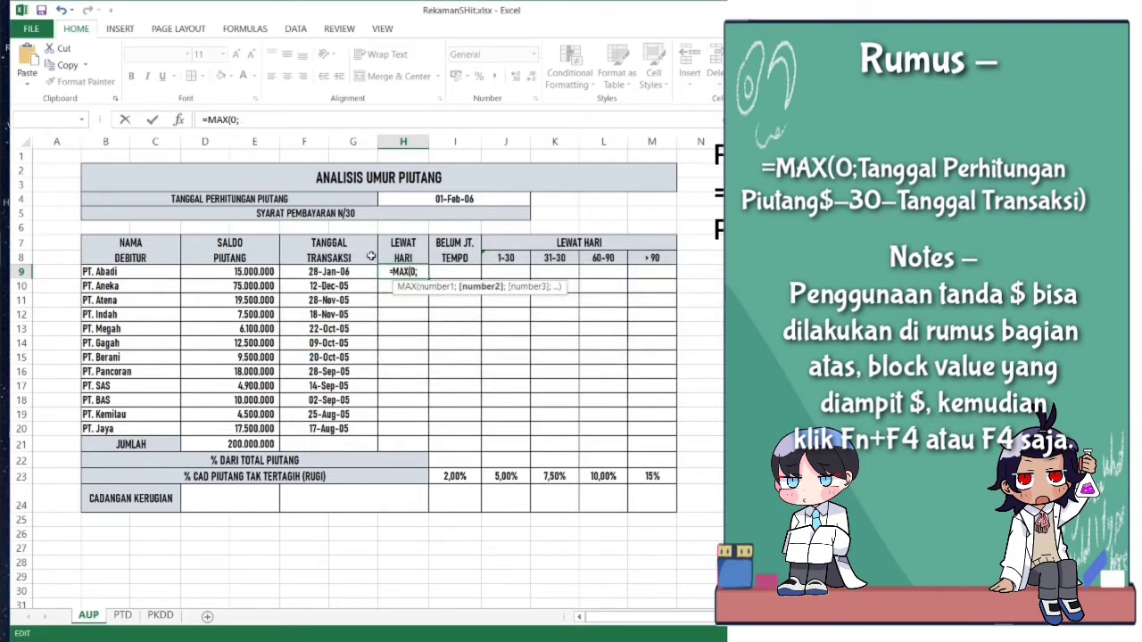
- Complete the H9 formula as =MAX(0;$H$4-30-F9) with an absolute reference to the calculation date, and fill it down to H20
click(431, 200)
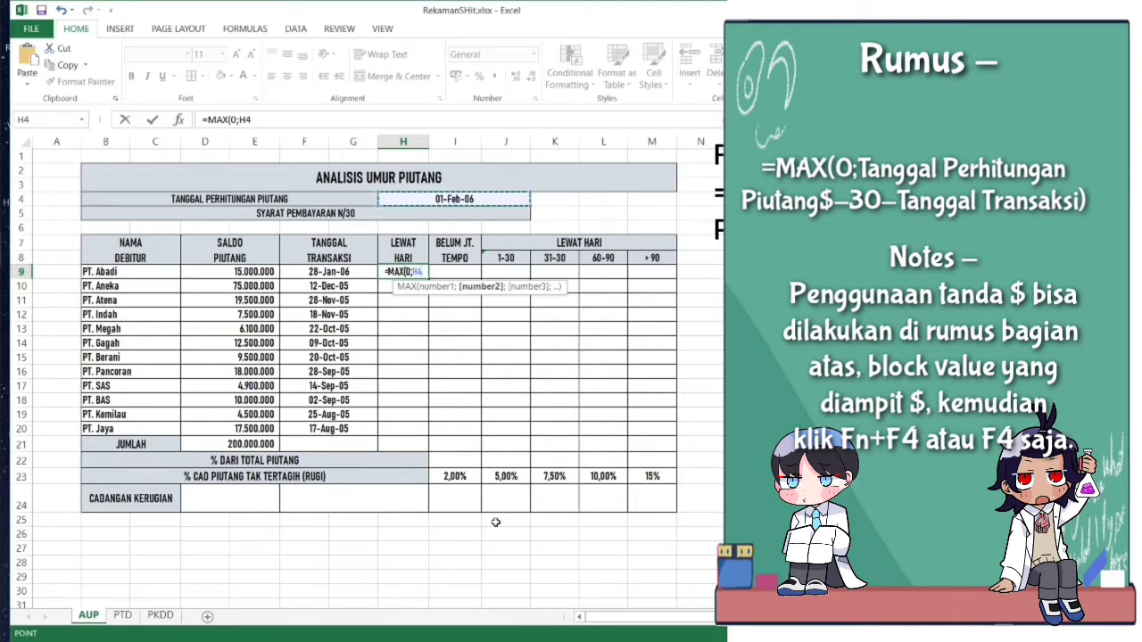
key(F4)
text(-)
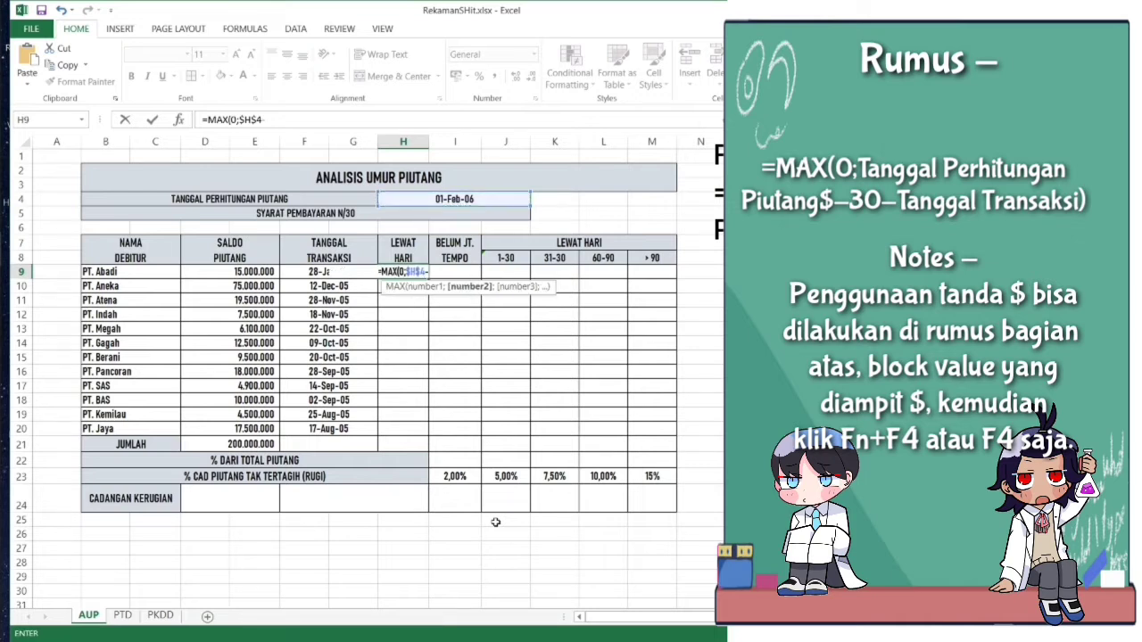
text(30)
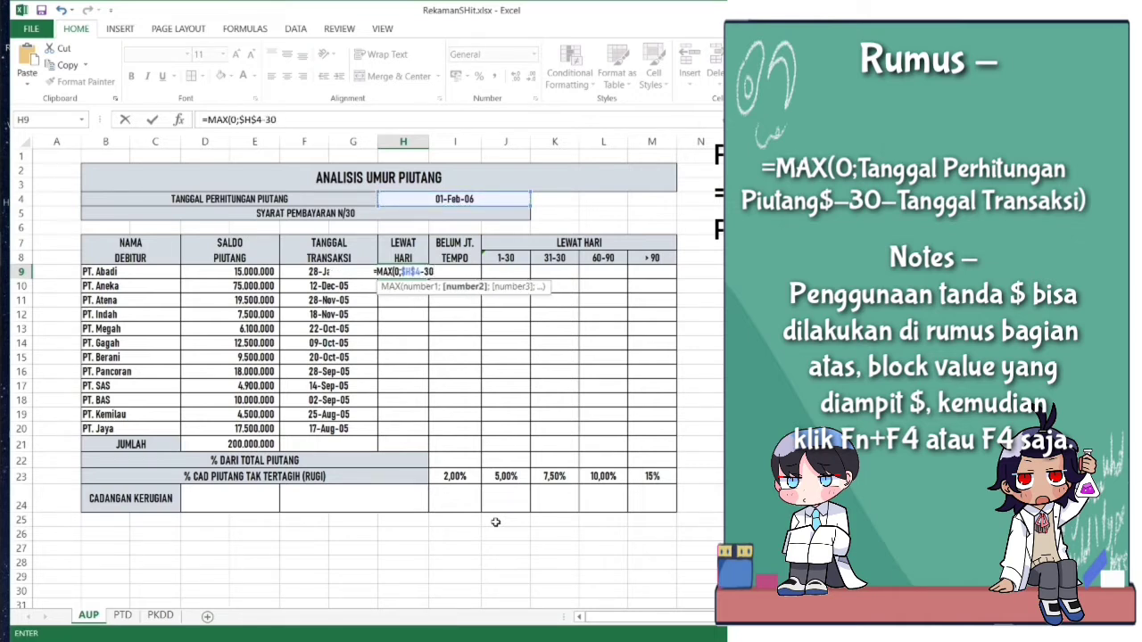
text(-)
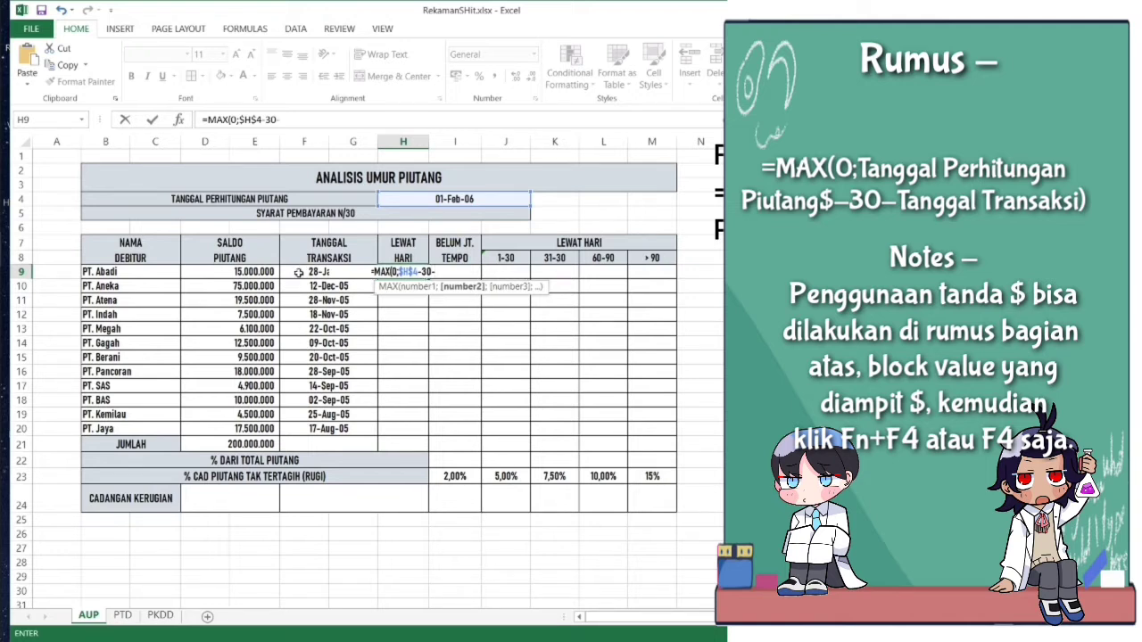
click(299, 272)
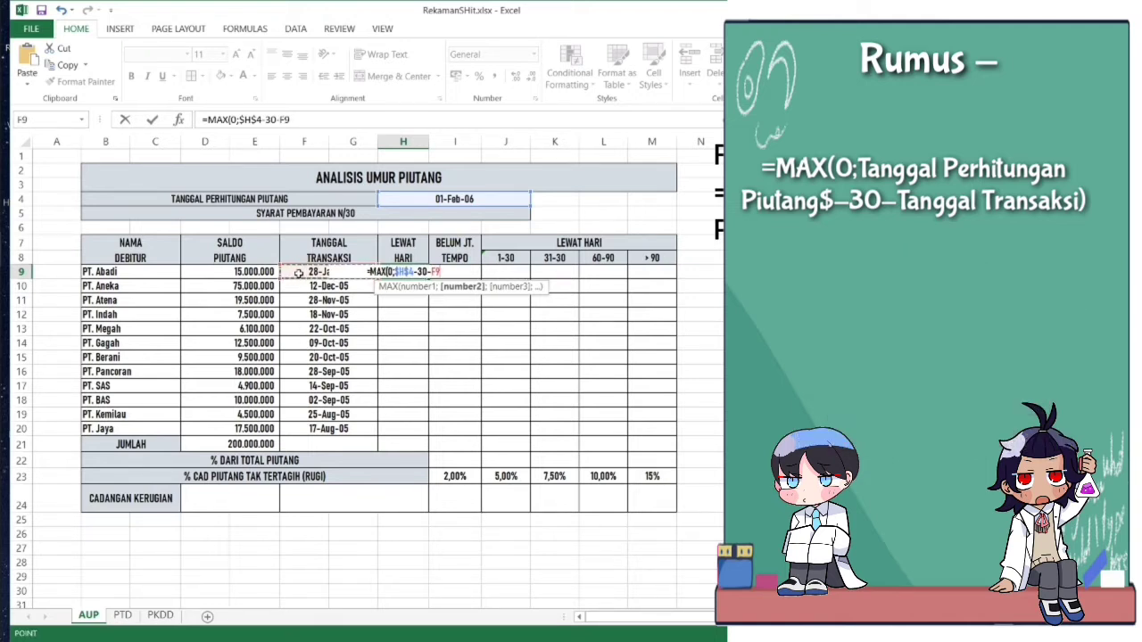
text())
key(Return)
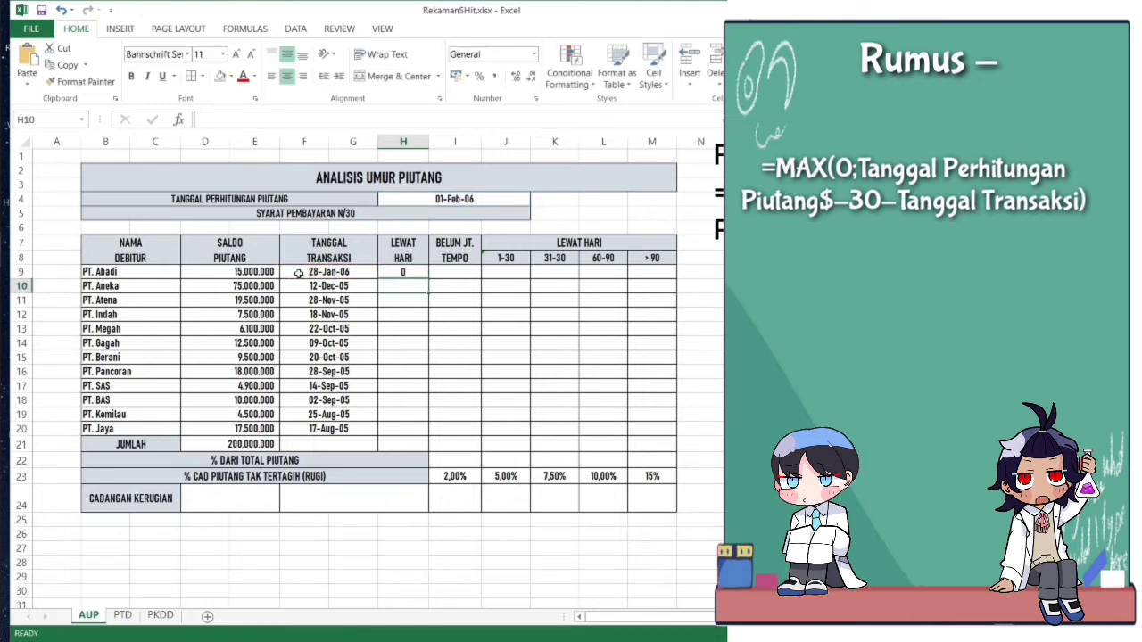
click(421, 274)
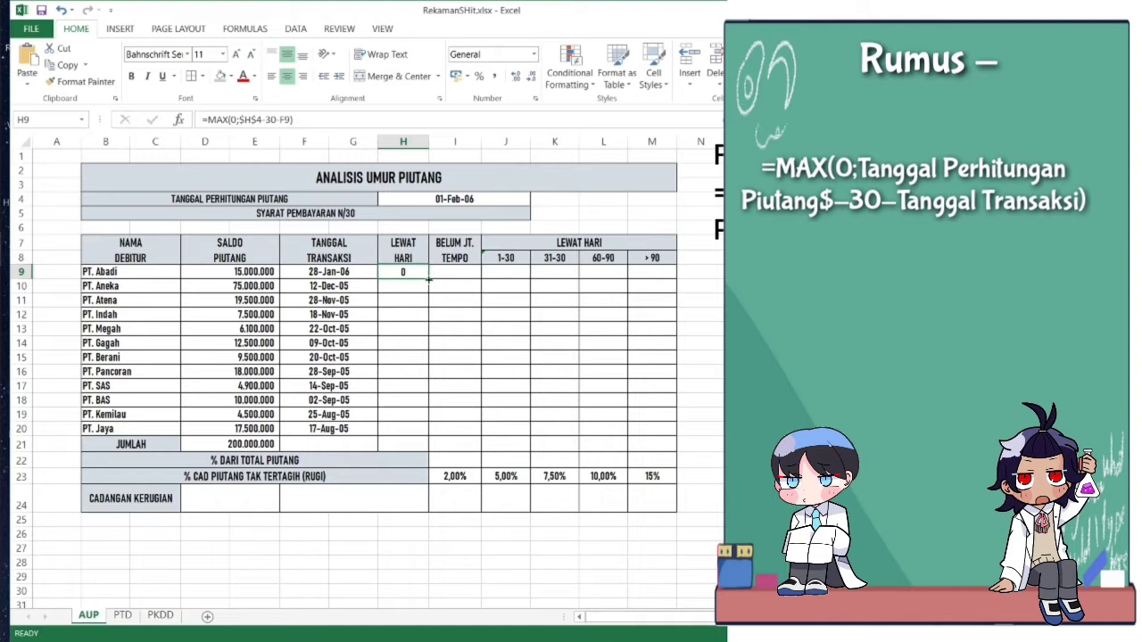
drag(426, 274, 420, 436)
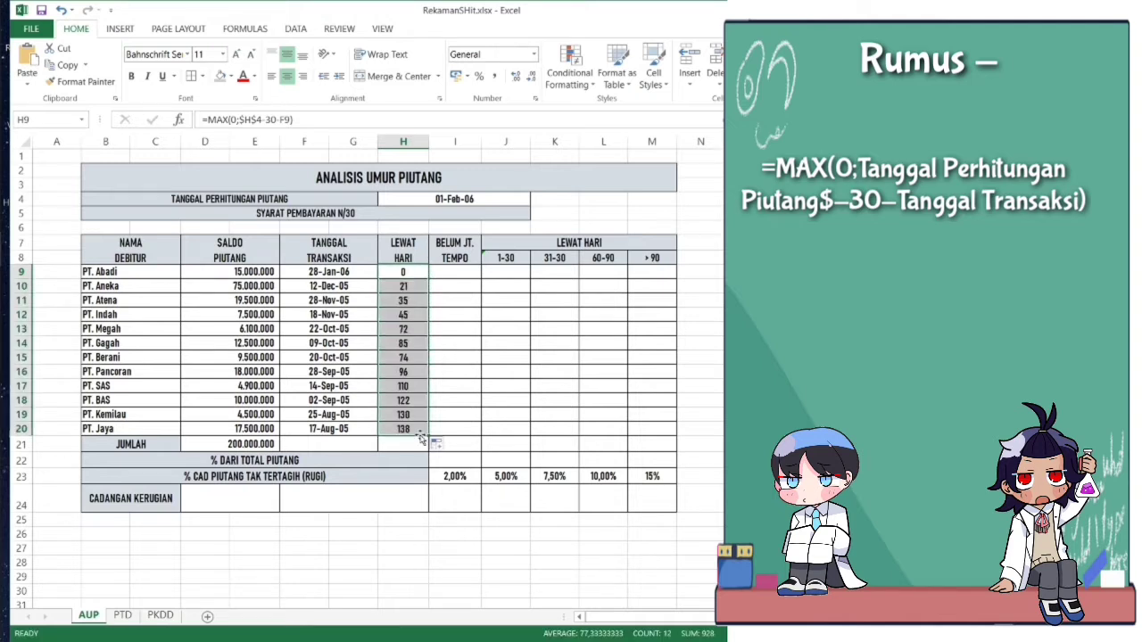
- Enter the formula =IF(H9<1;D9;0) in cell I9 of the BELUM JT. TEMPO column and reselect that cell
click(454, 273)
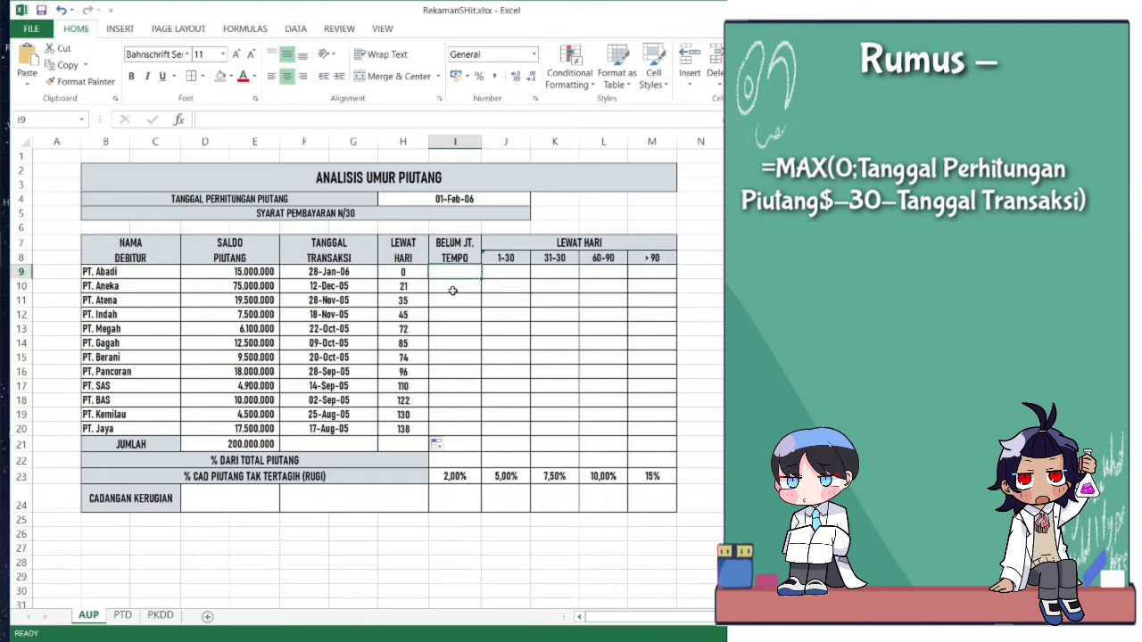
text(=)
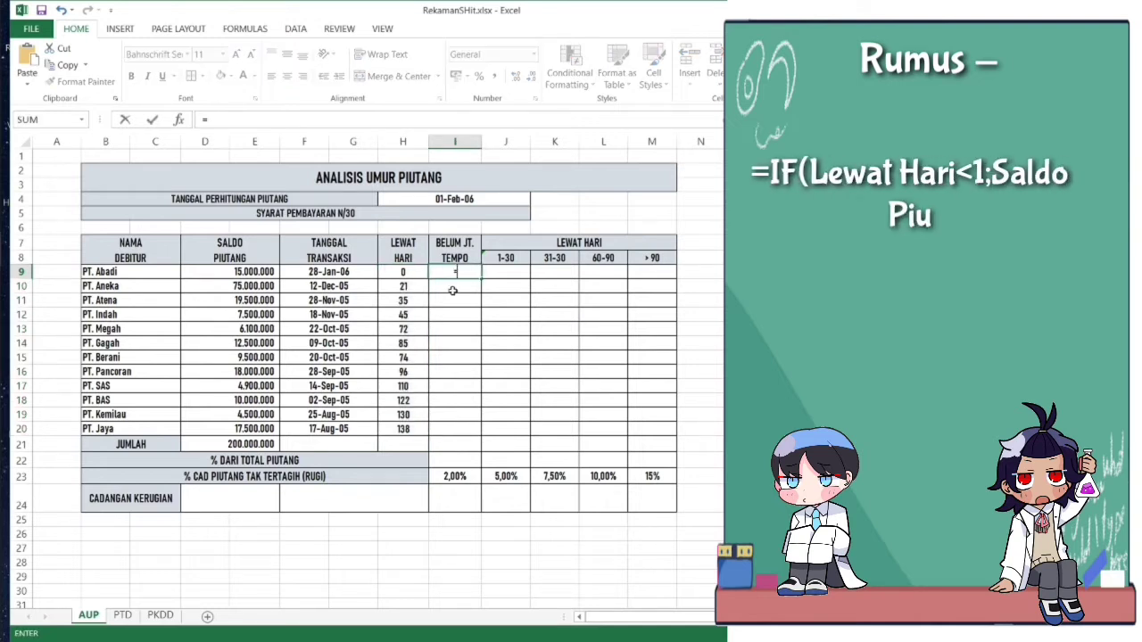
text(IF)
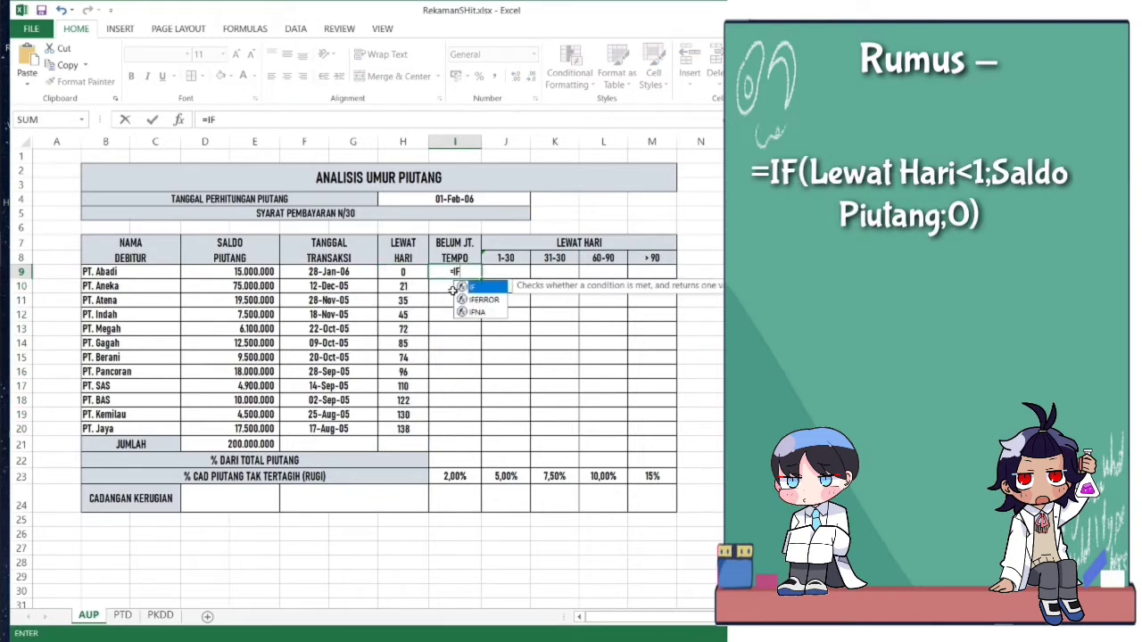
text(()
click(365, 121)
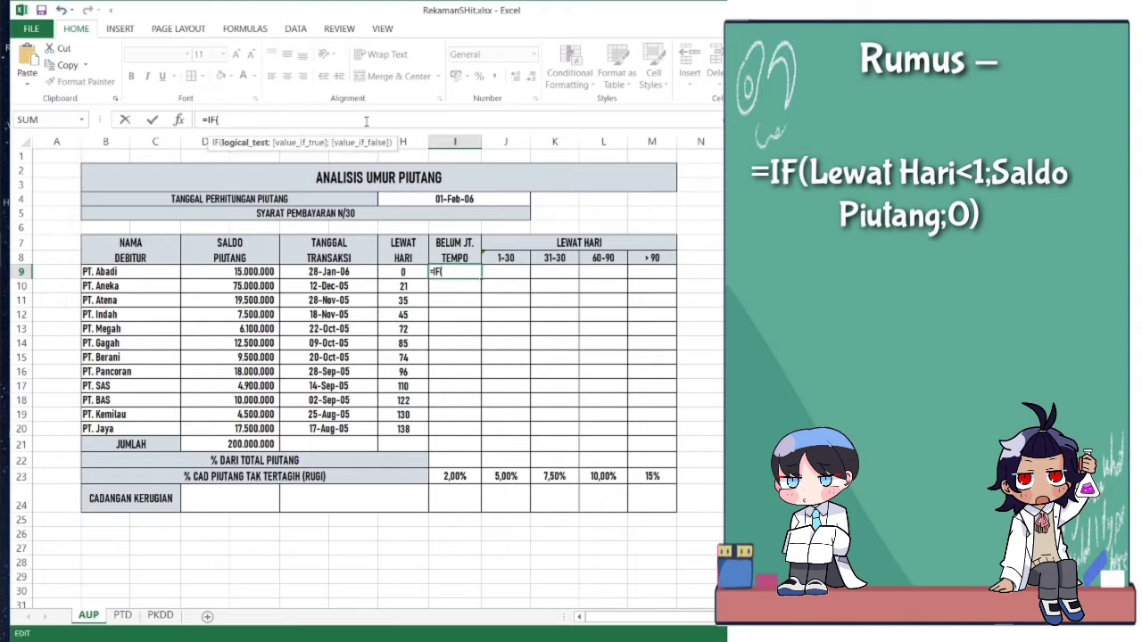
click(397, 270)
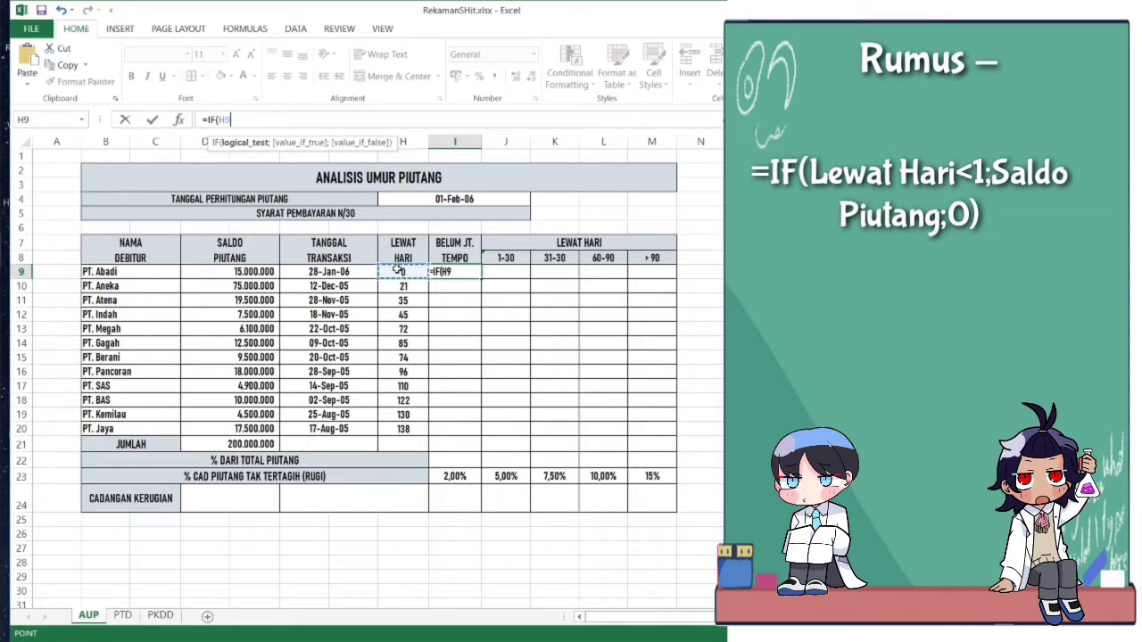
text(<1;)
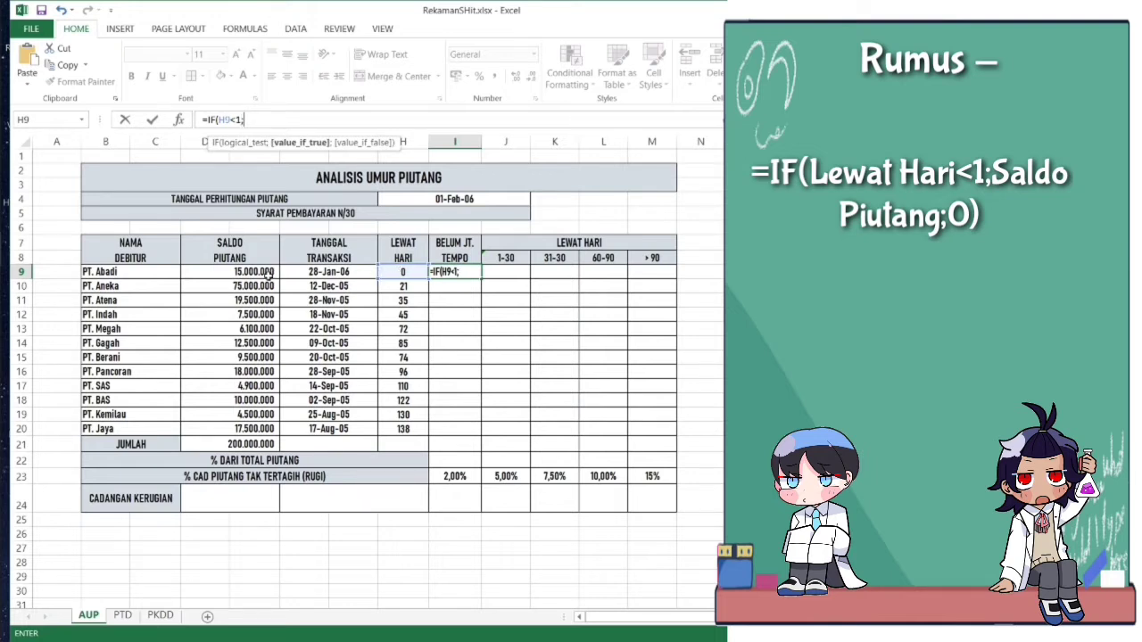
click(257, 272)
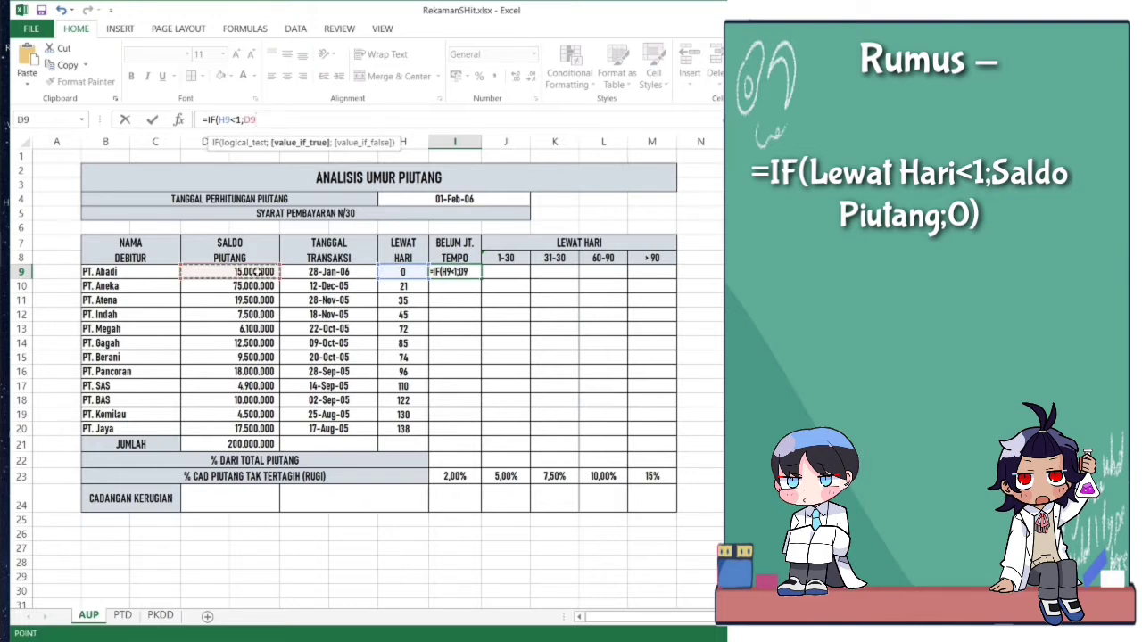
text(;0)
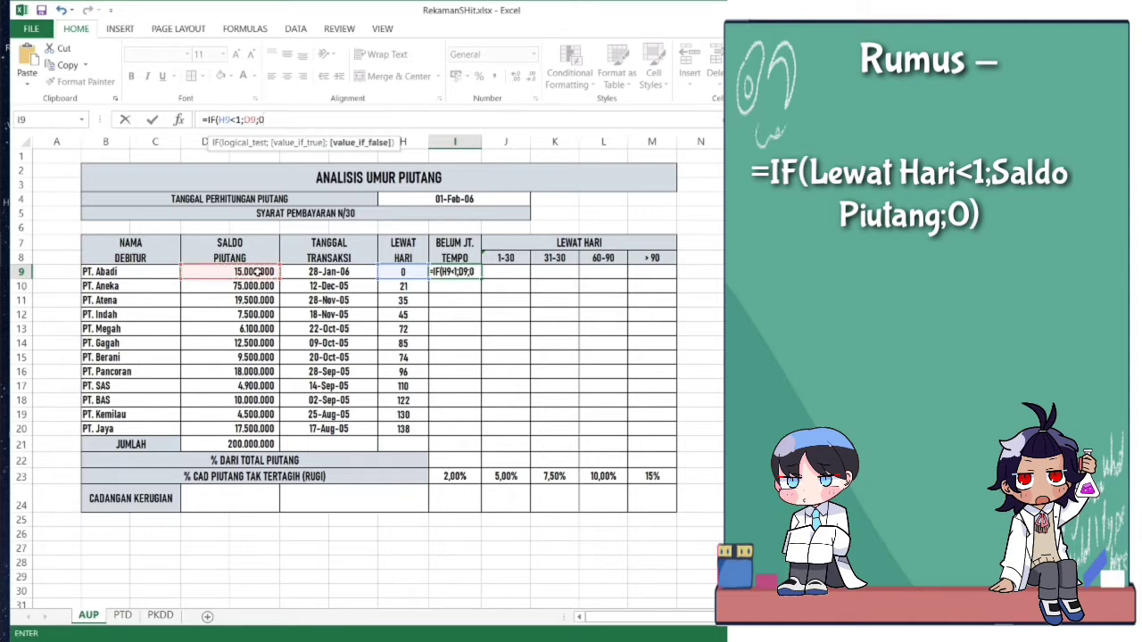
text())
key(Return)
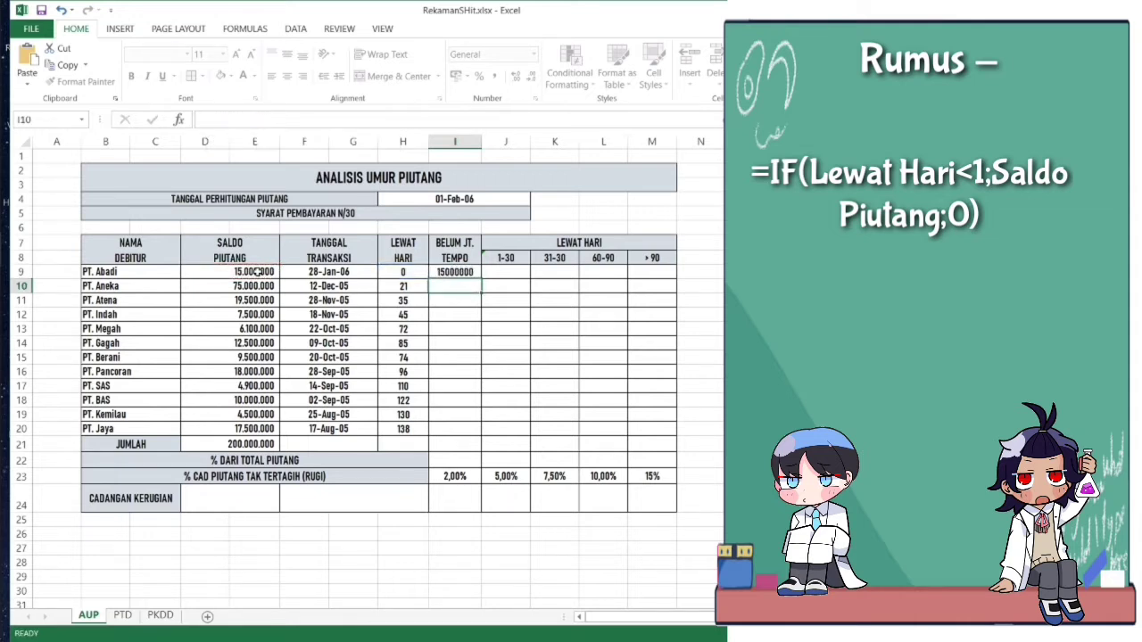
click(465, 272)
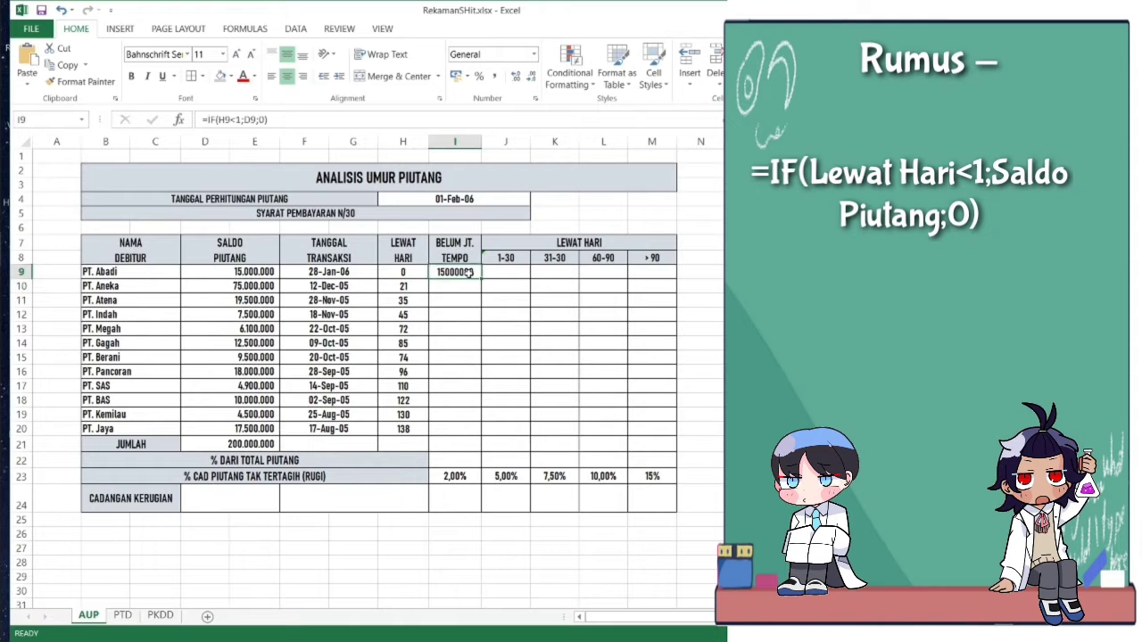
- Fill the BELUM JT. TEMPO formula from cell I9 down to I20
drag(481, 279, 475, 431)
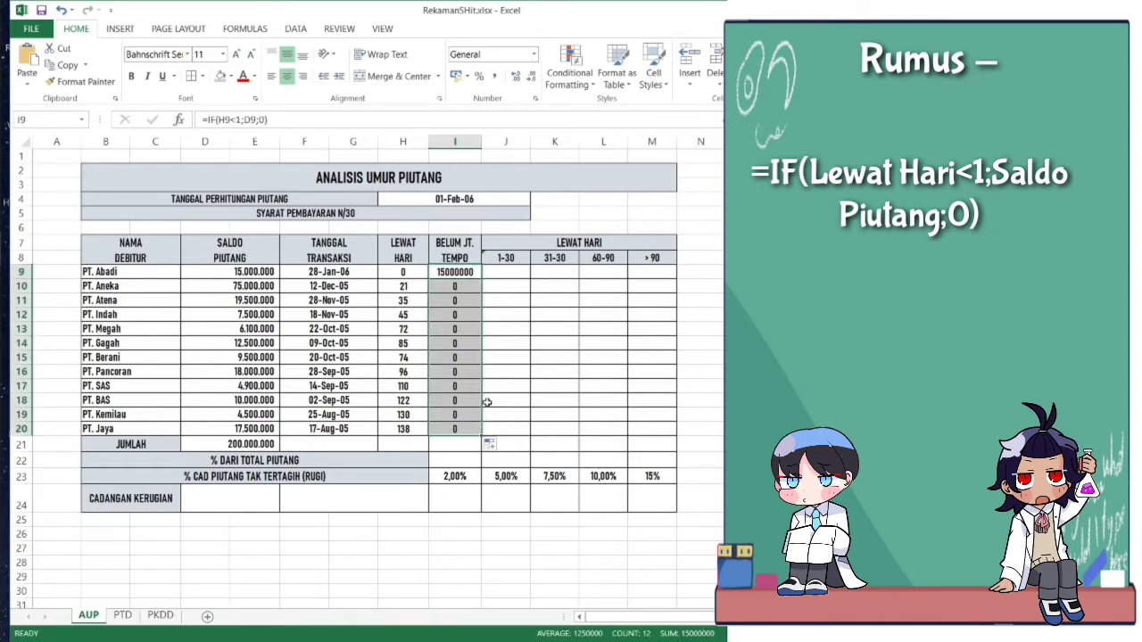
- Begin the 1-30 days overdue formula in cell J9 with =IF(AND(H9>0;H9<31) as its condition
click(492, 272)
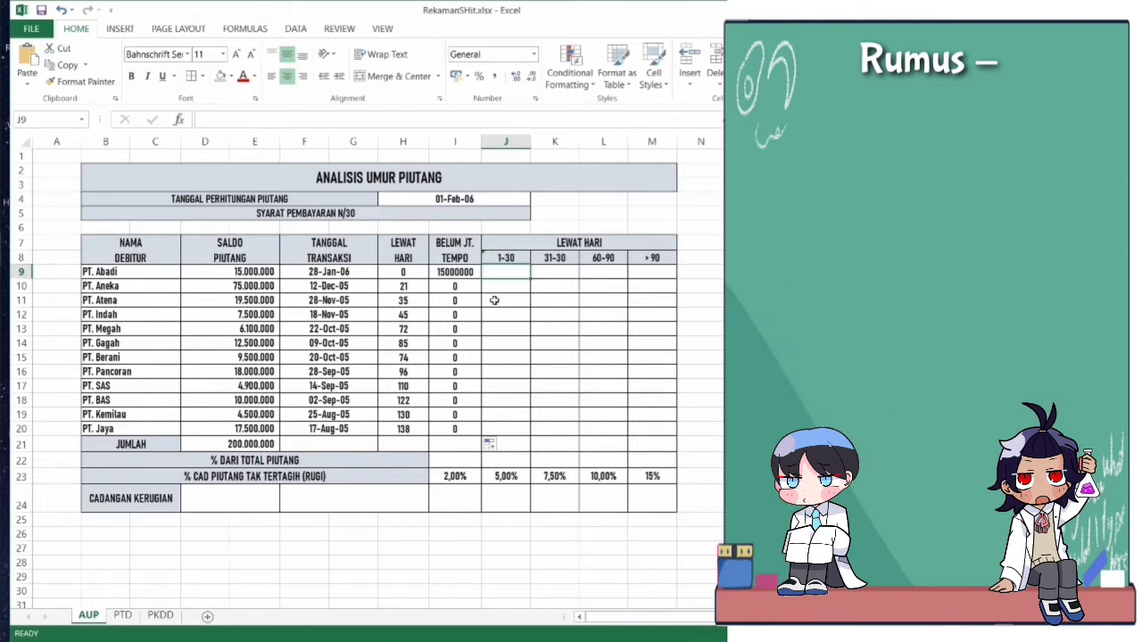
text(=)
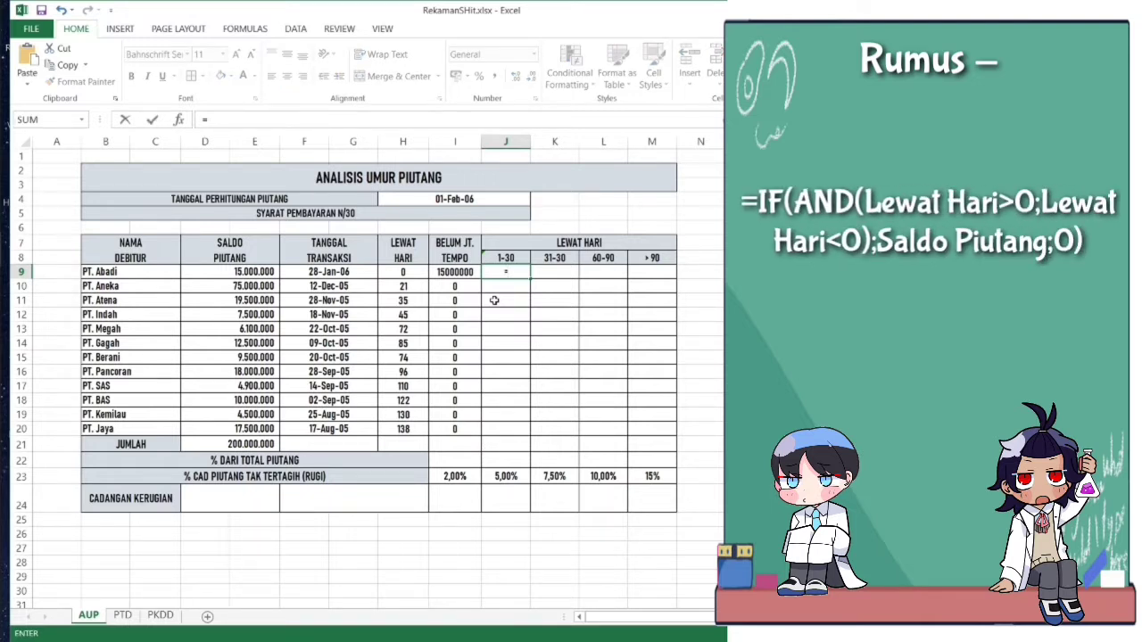
text(IF)
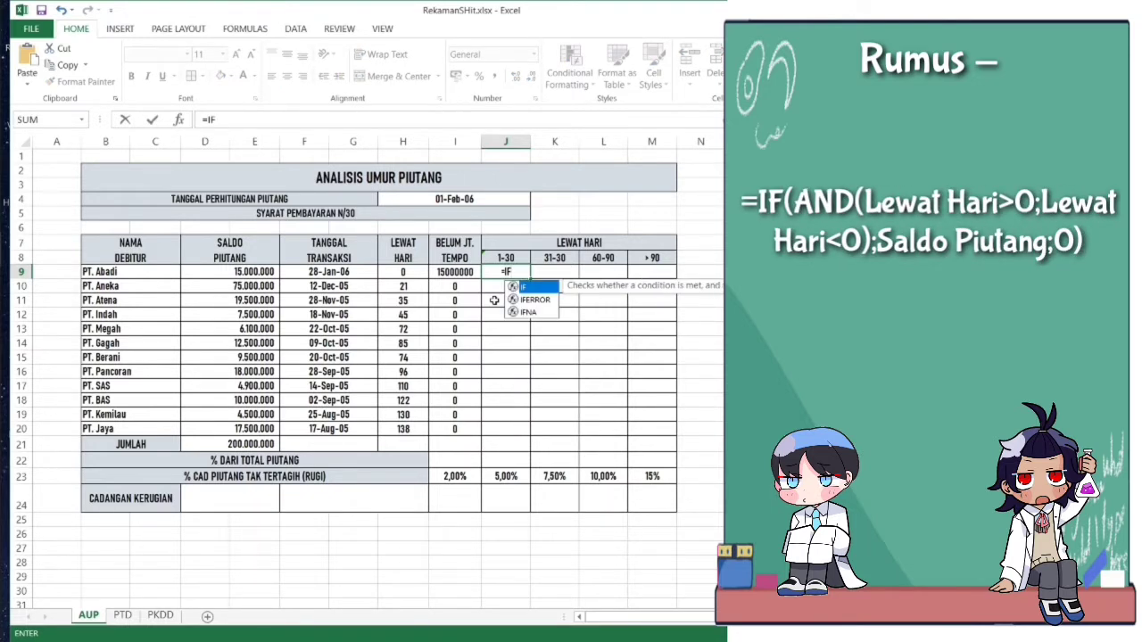
text((AND)
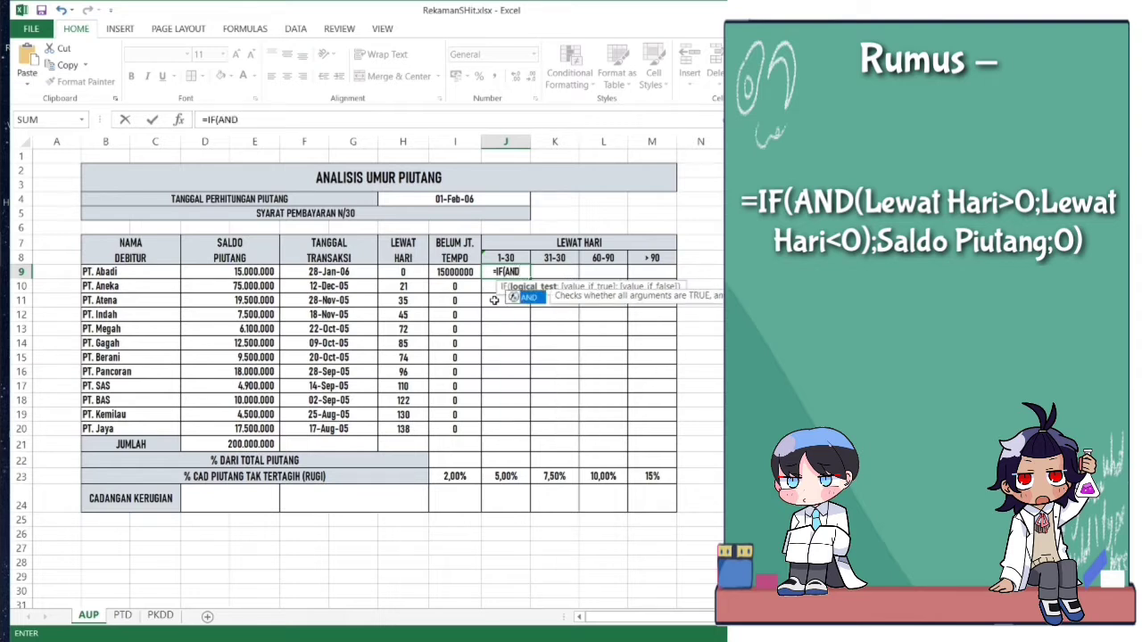
text(()
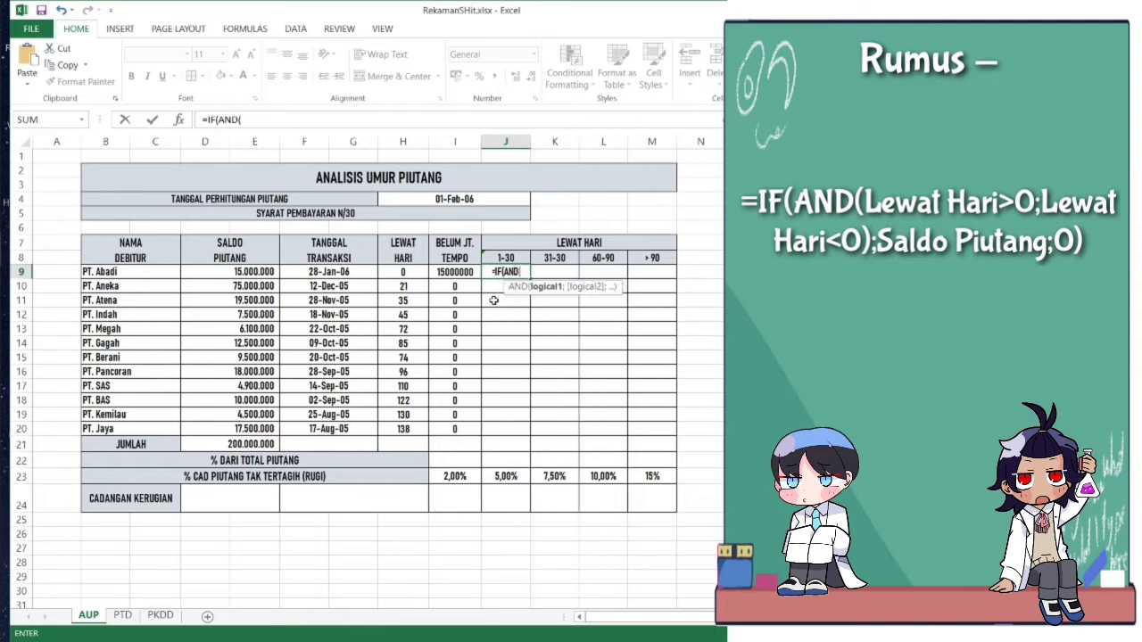
click(409, 272)
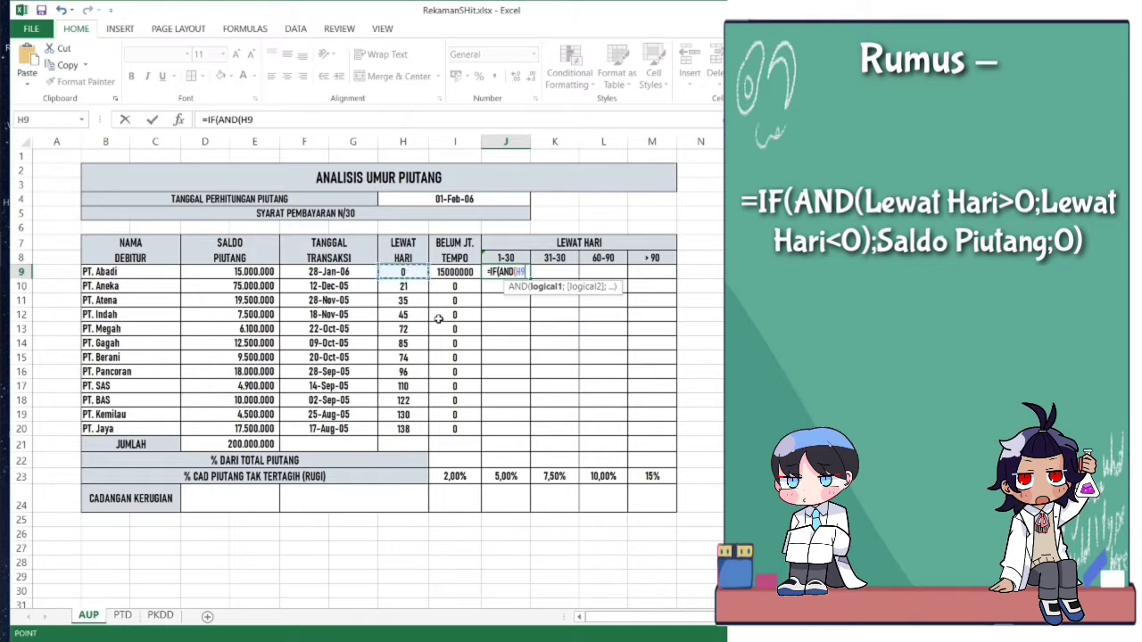
text(>)
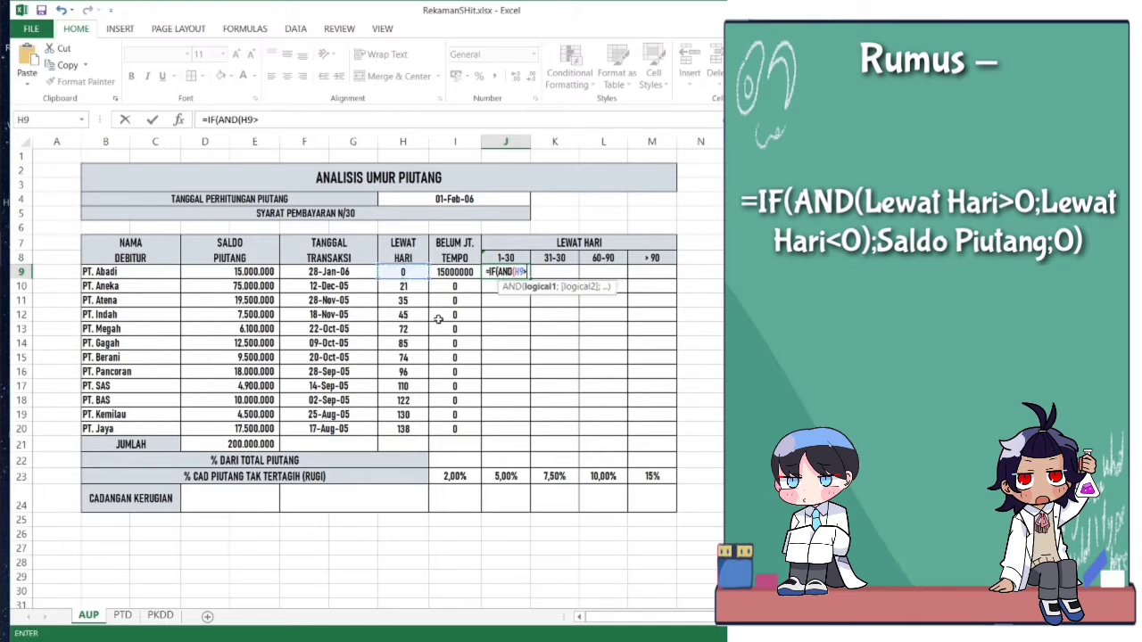
text(0)
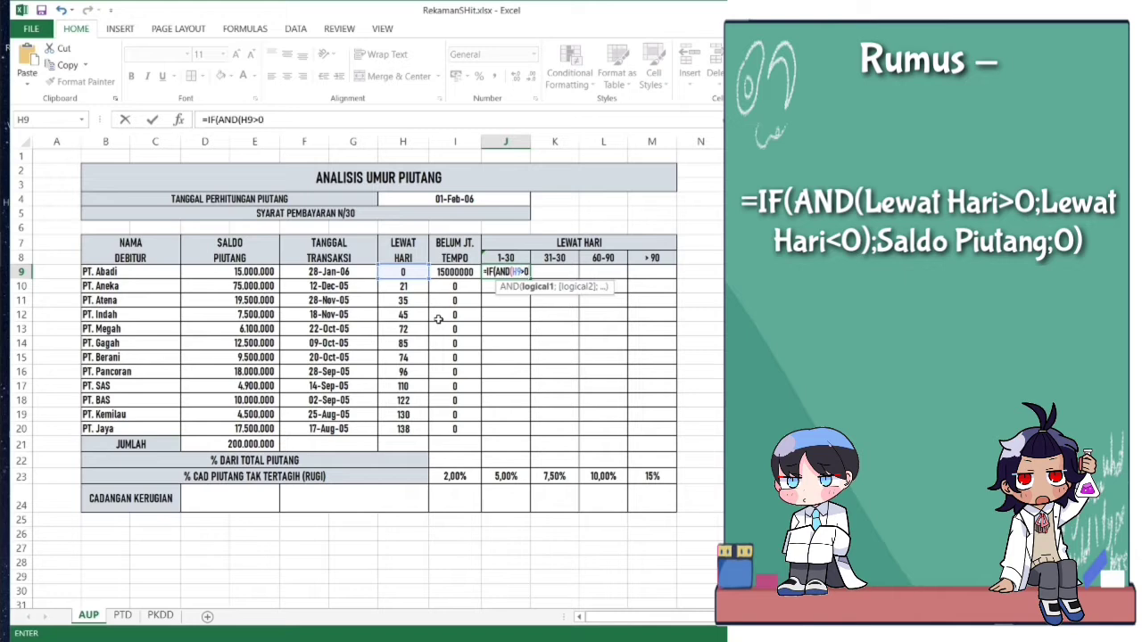
text(;)
click(408, 273)
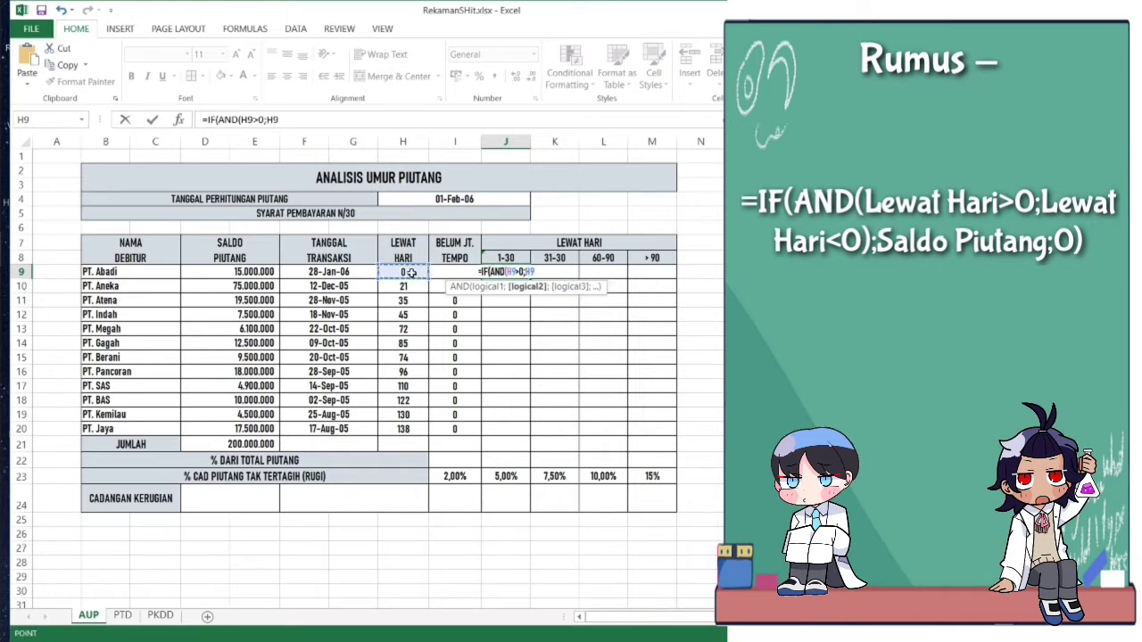
text(<3)
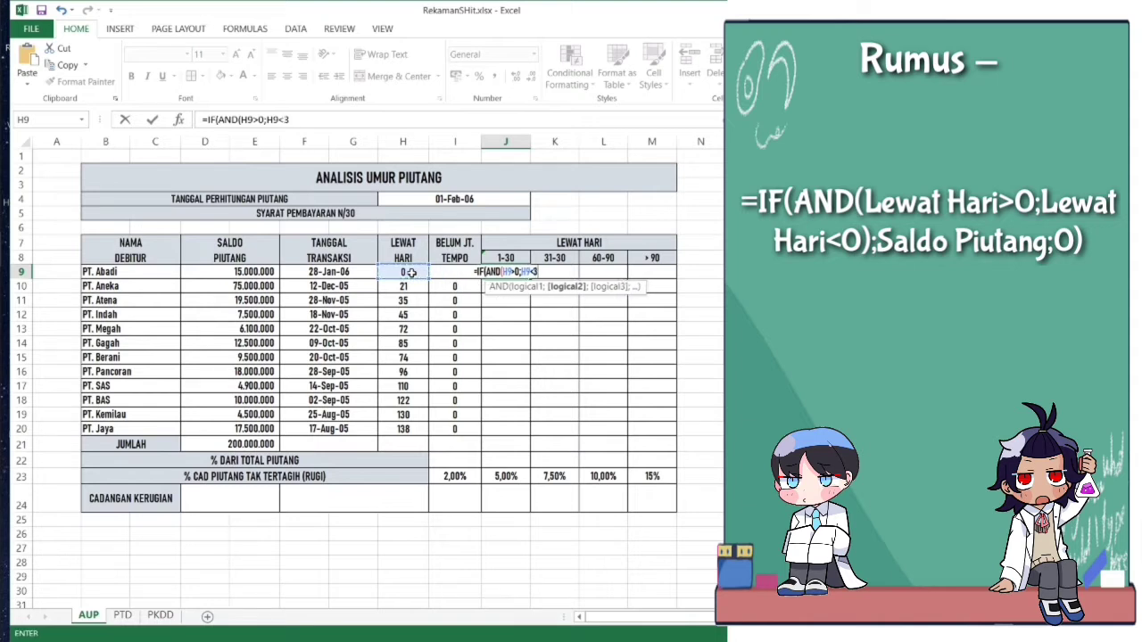
text(1))
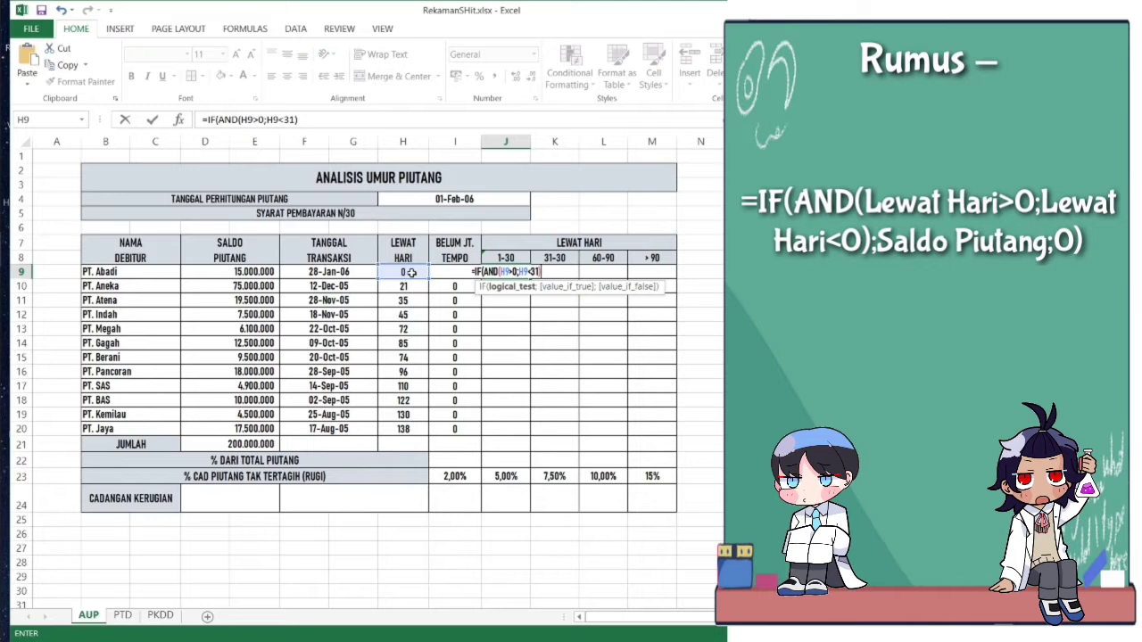
- Complete the J9 formula as =IF(AND(H9>0;H9<31);D9;0) and fill it down to J20
text(;)
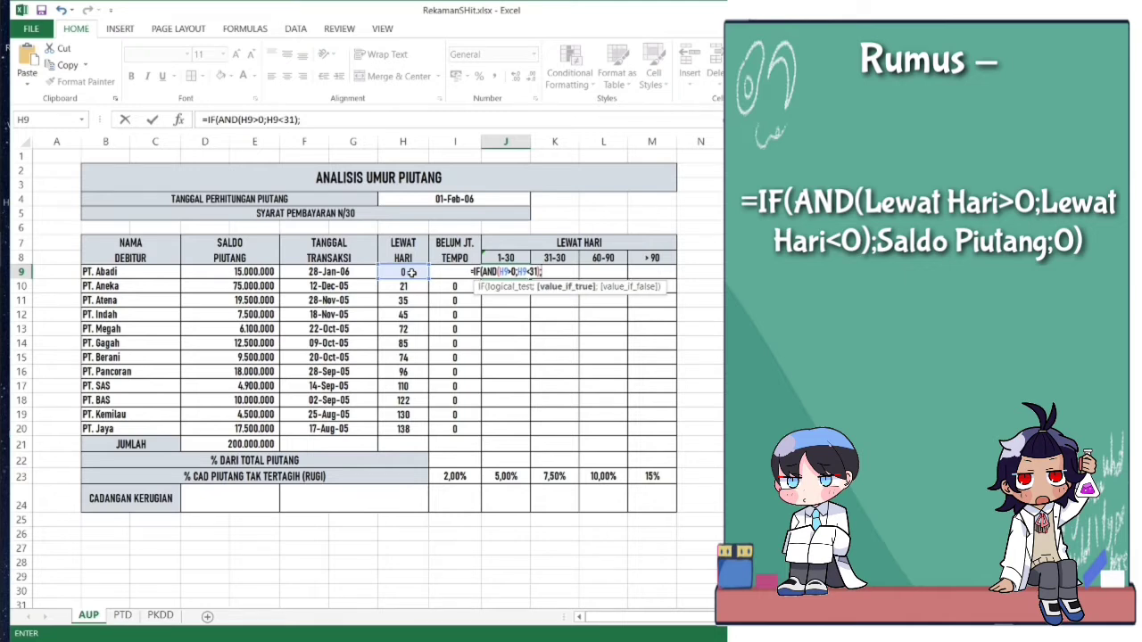
click(232, 274)
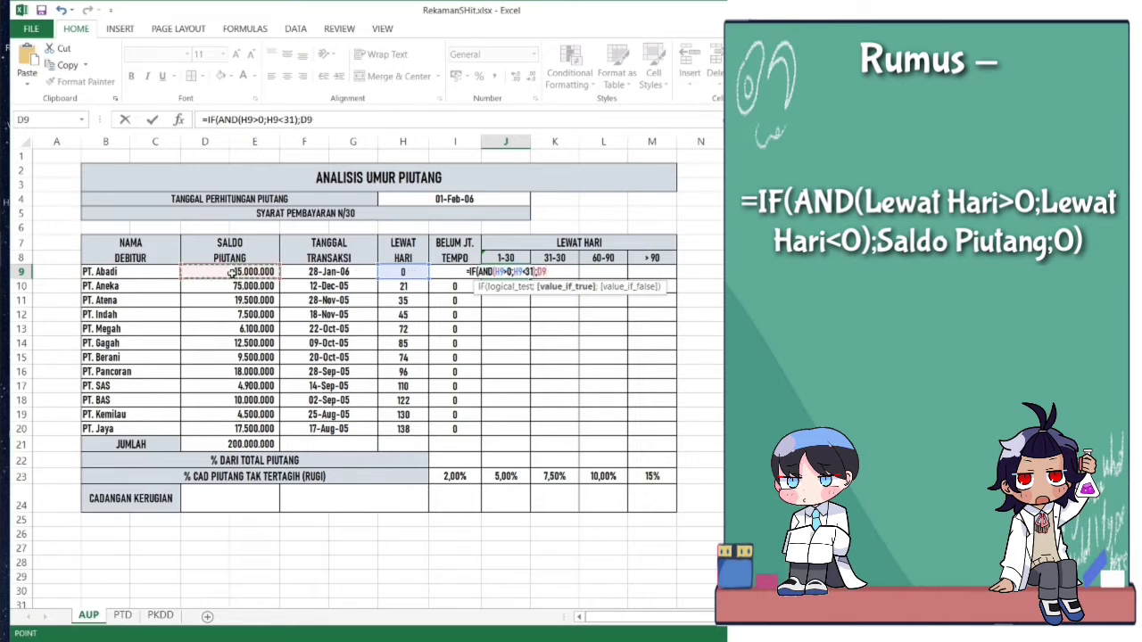
text(;0))
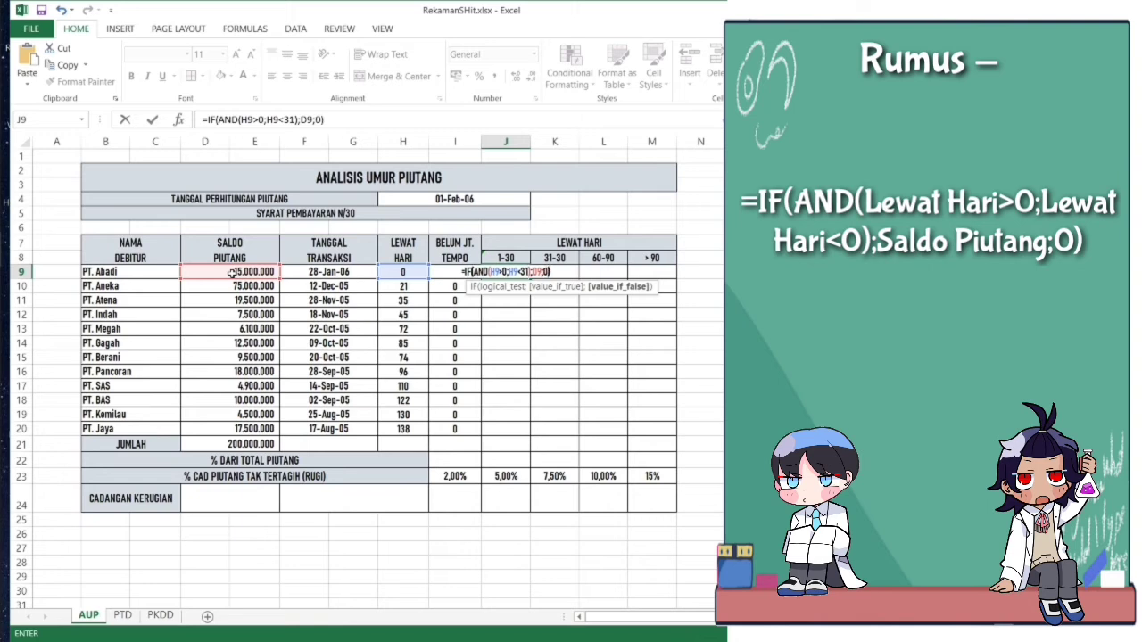
key(Return)
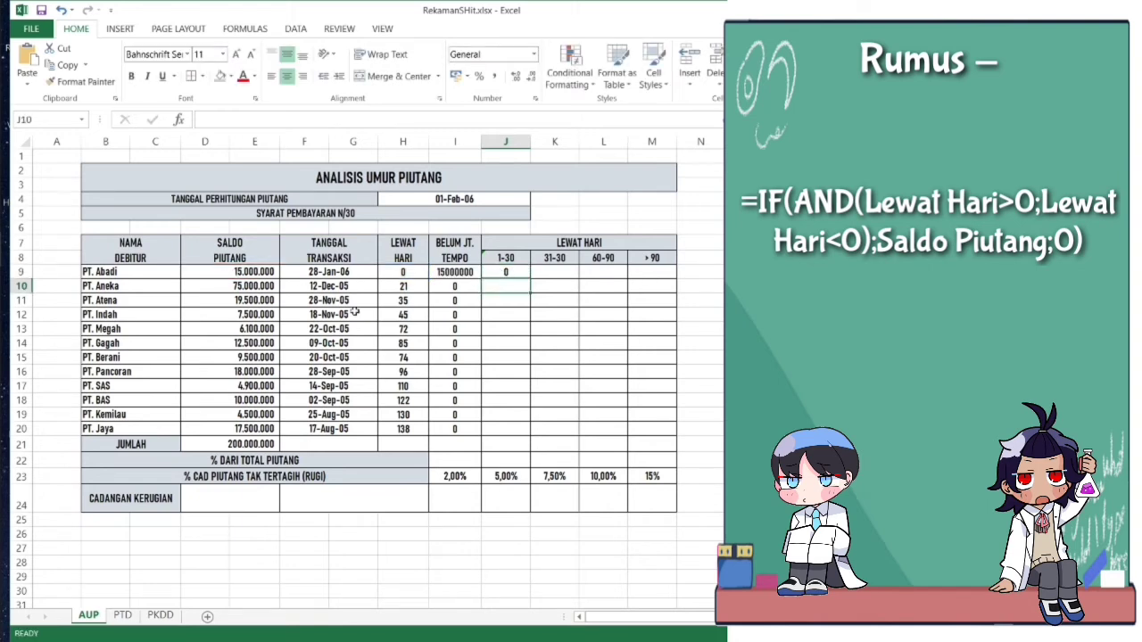
click(520, 272)
drag(531, 279, 537, 437)
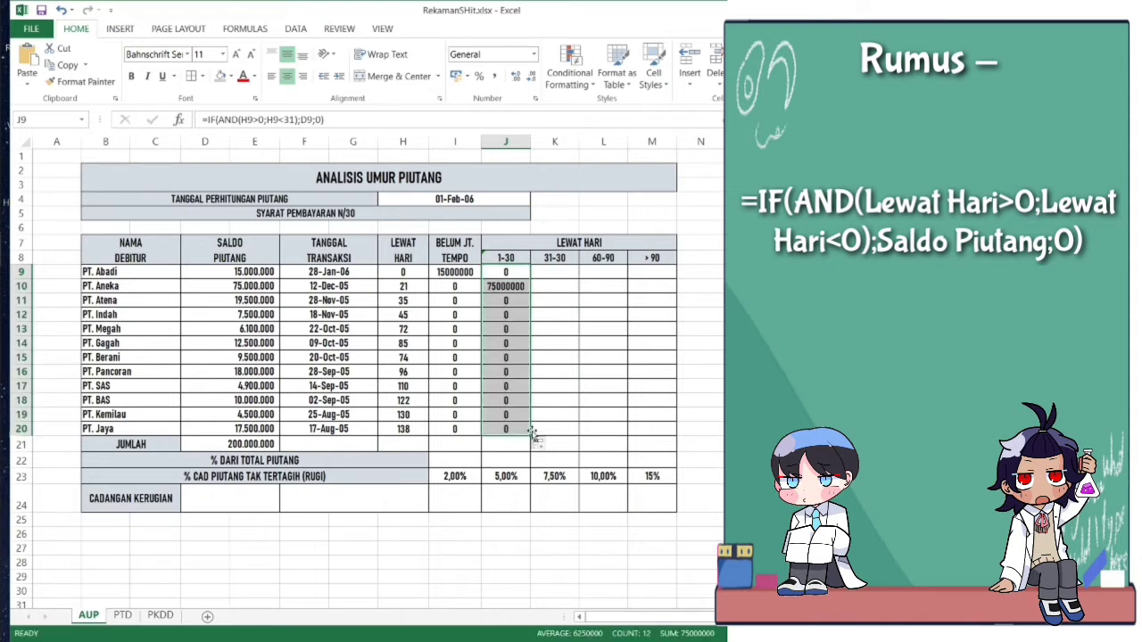
- Begin the formula of the 31-30 column in cell K9 with =IF(AND(H9>30;H9<61) as its condition
click(549, 273)
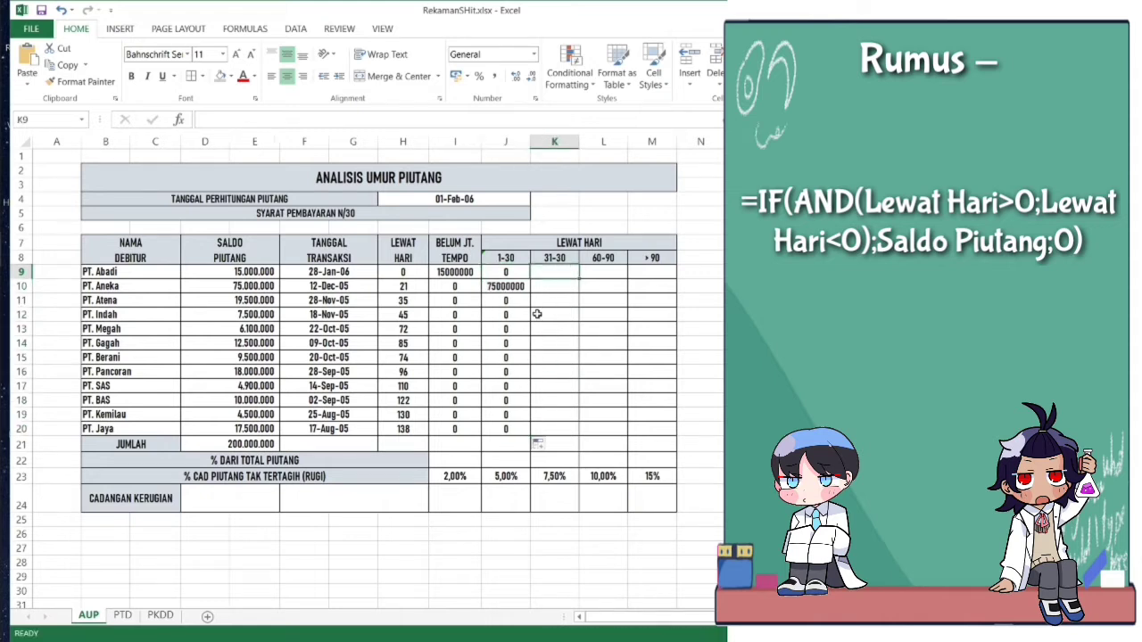
text(=)
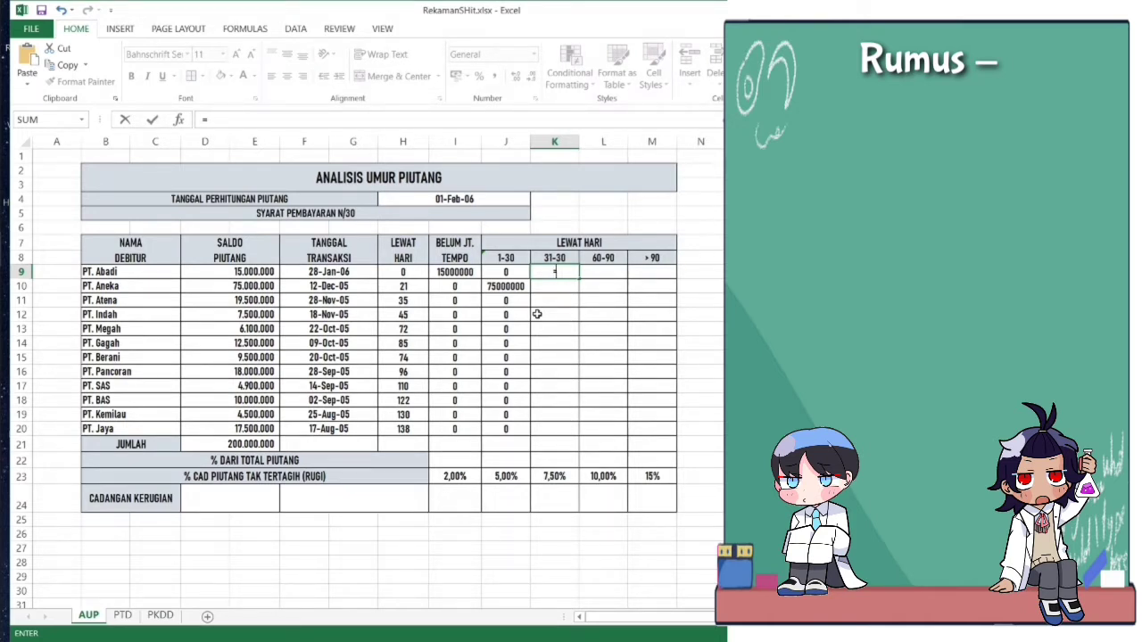
text(IF()
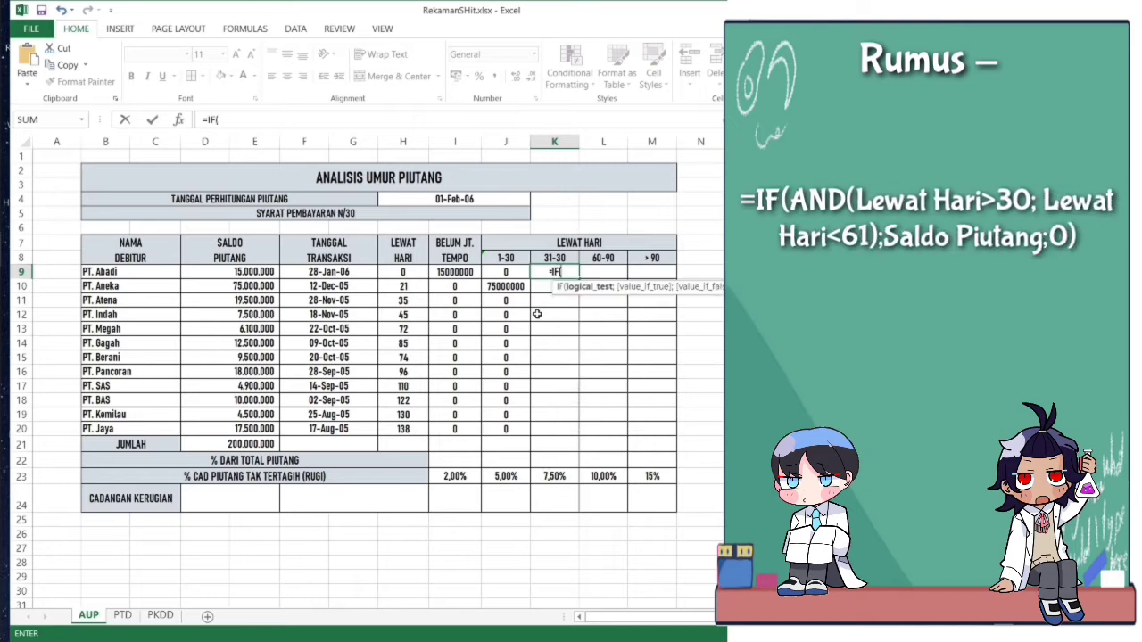
text(AND)
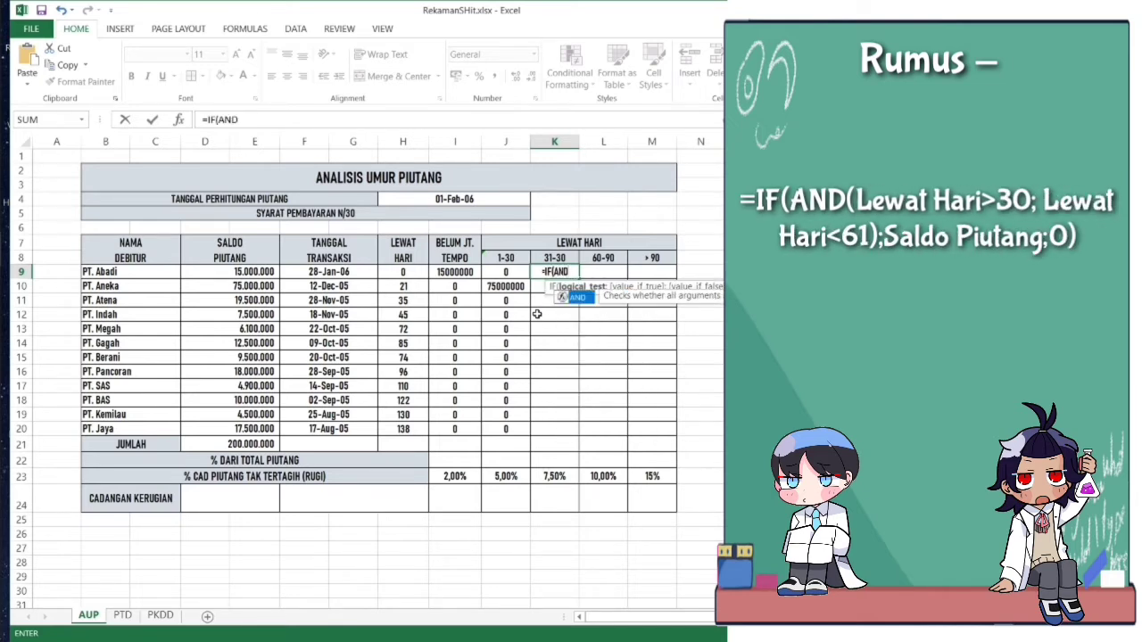
text(()
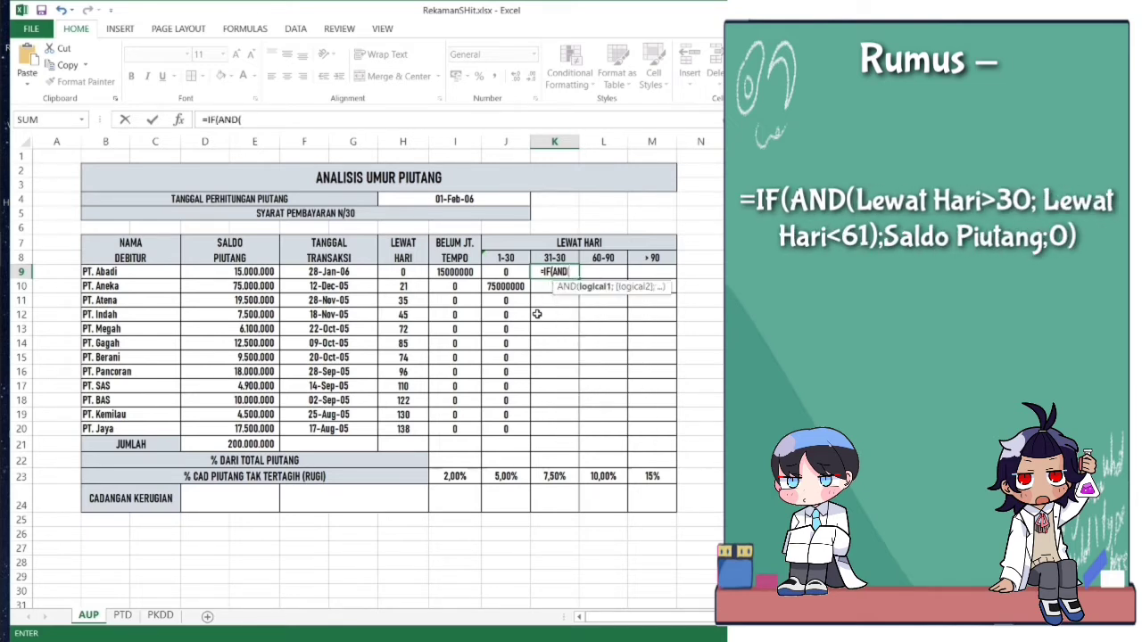
click(413, 273)
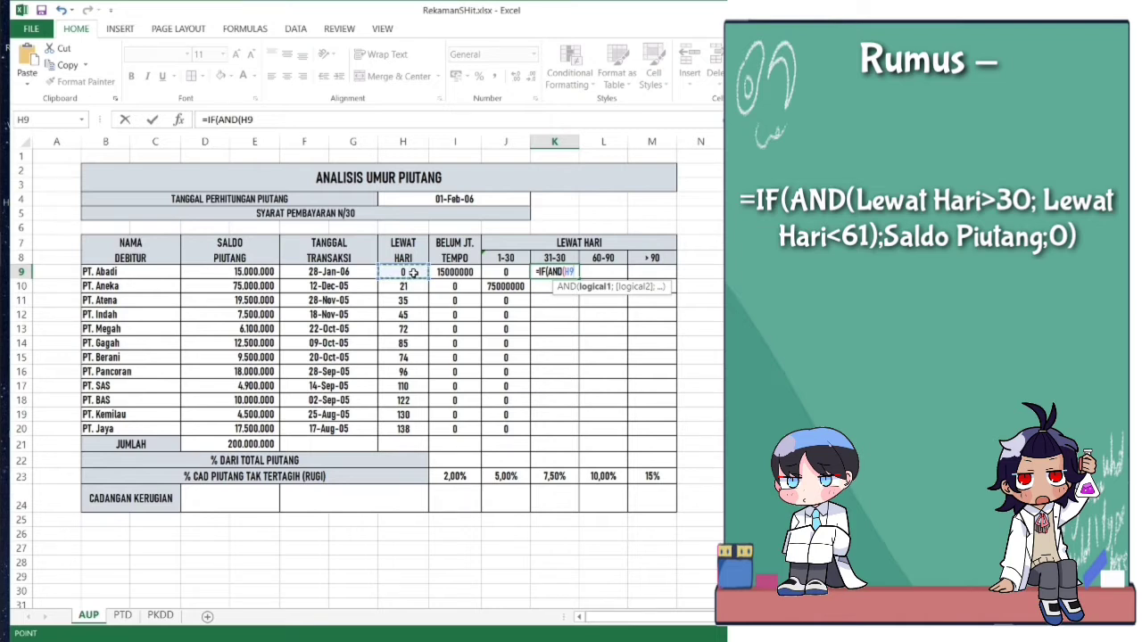
text(>)
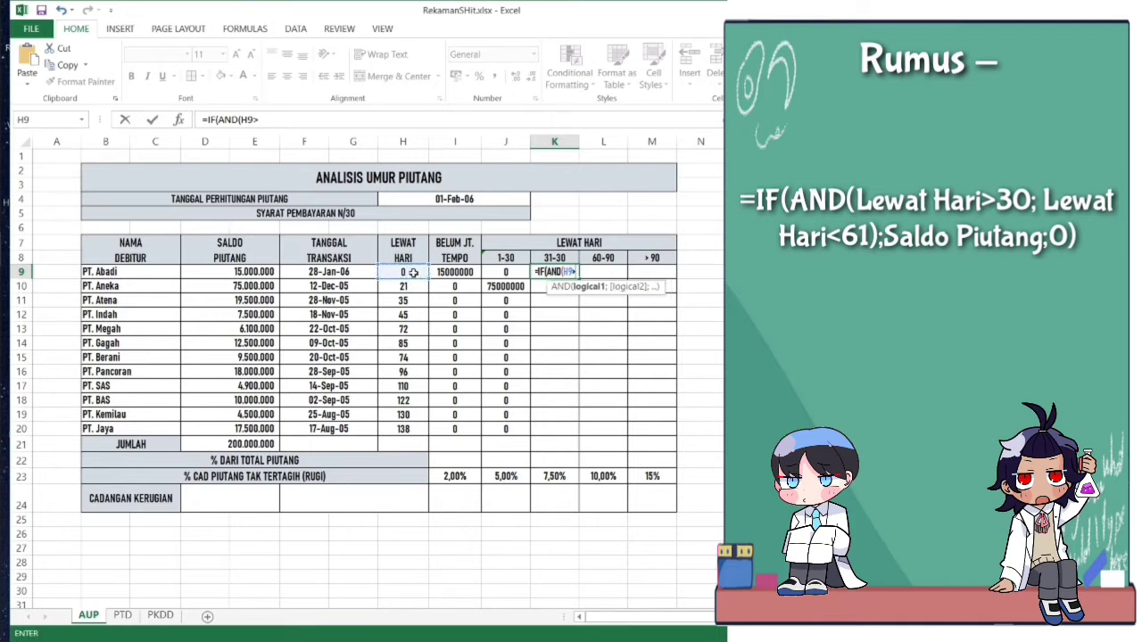
text(30)
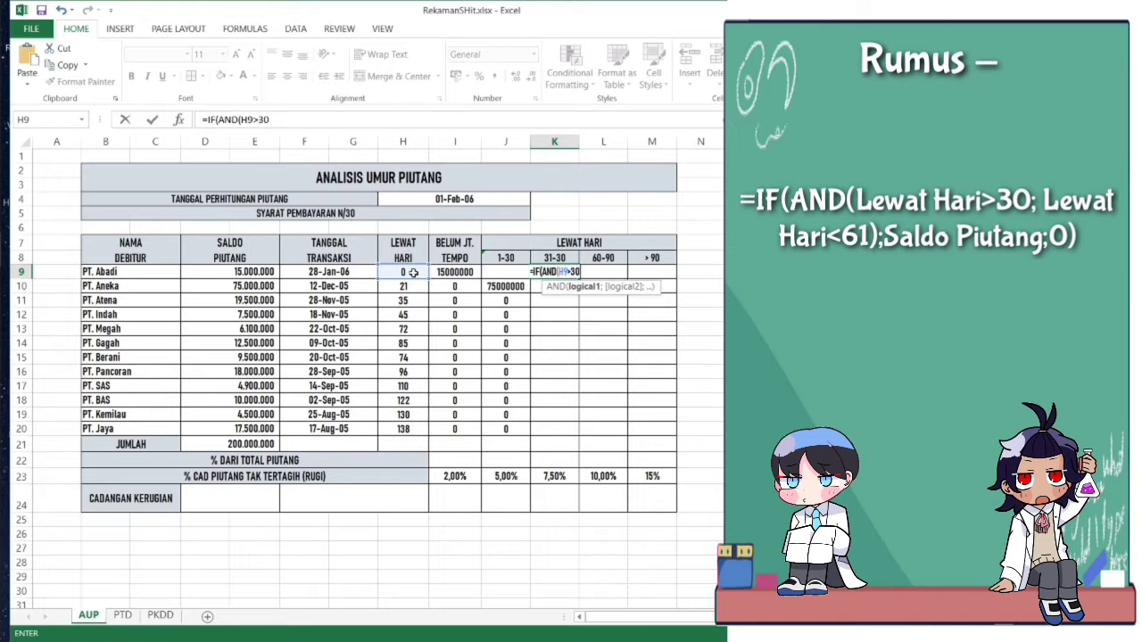
text(;)
click(413, 272)
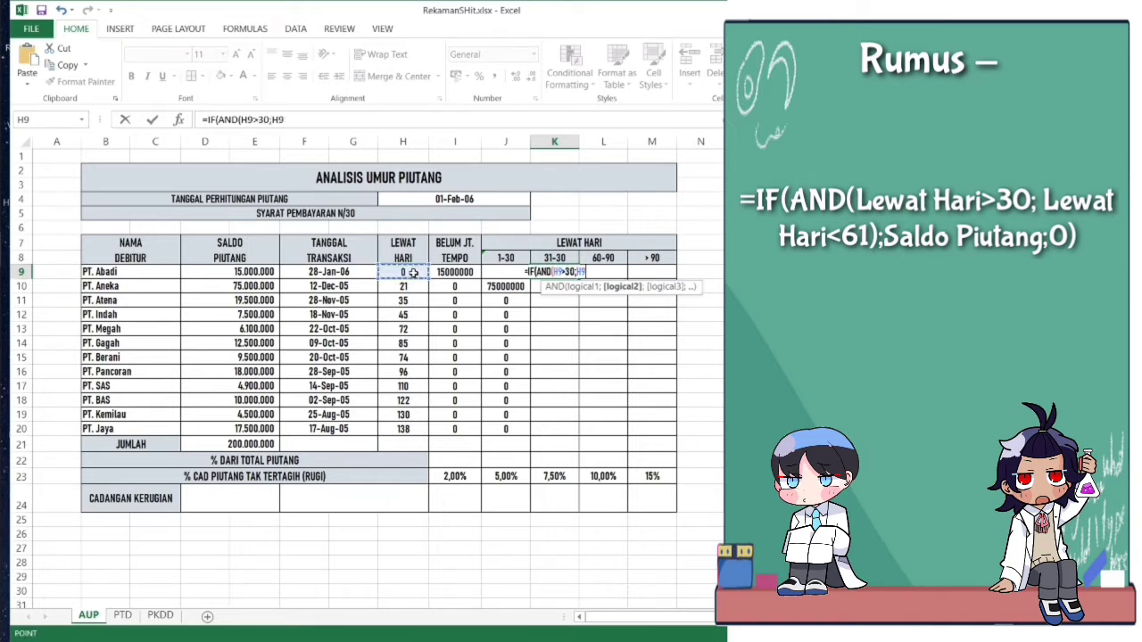
text(<)
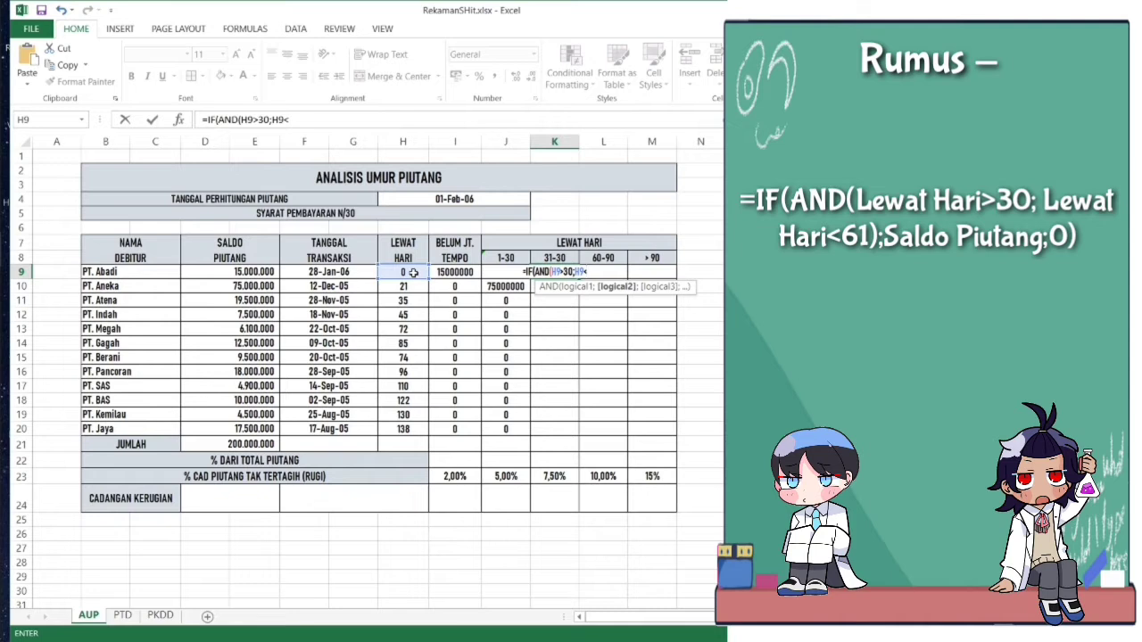
text(61)
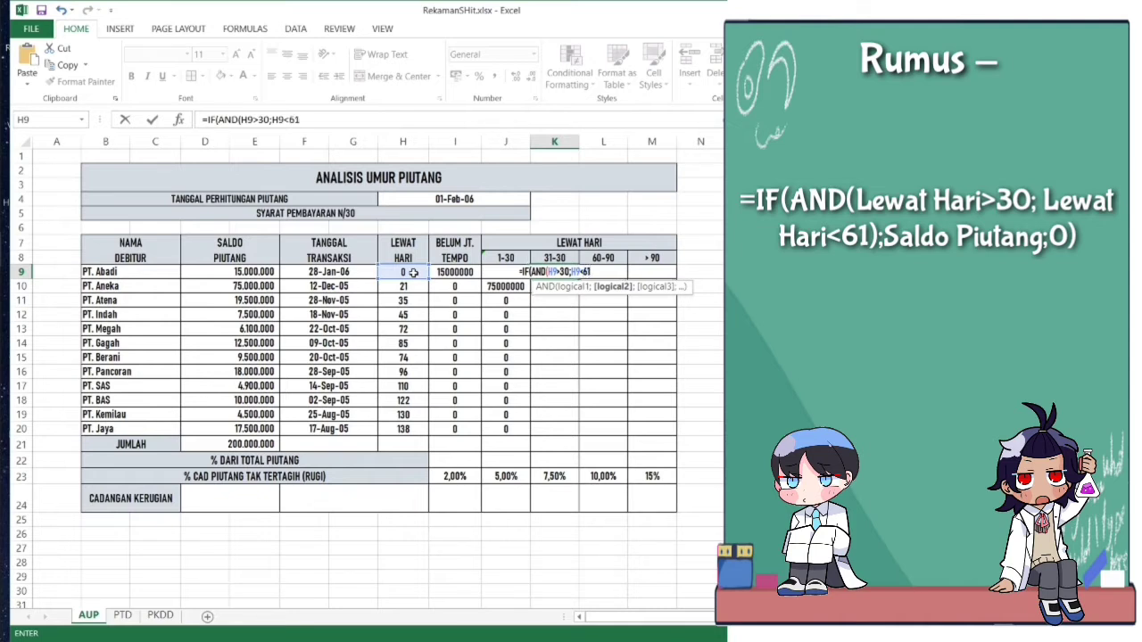
text())
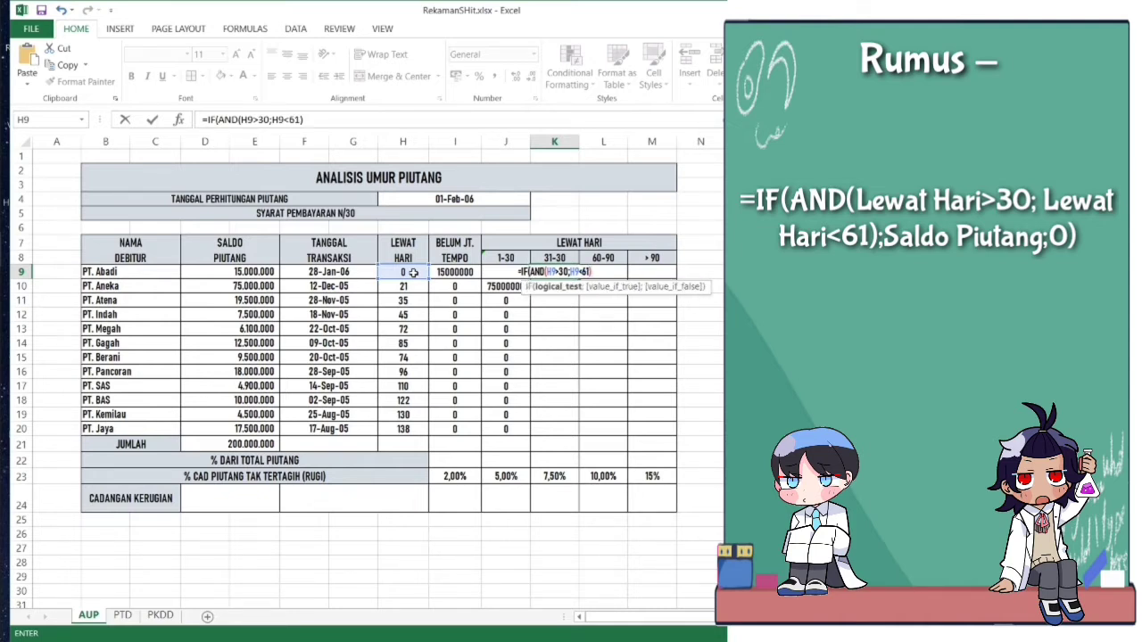
- Complete the K9 formula as =IF(AND(H9>30;H9<61);D9;0) and fill it down to K20
text(;)
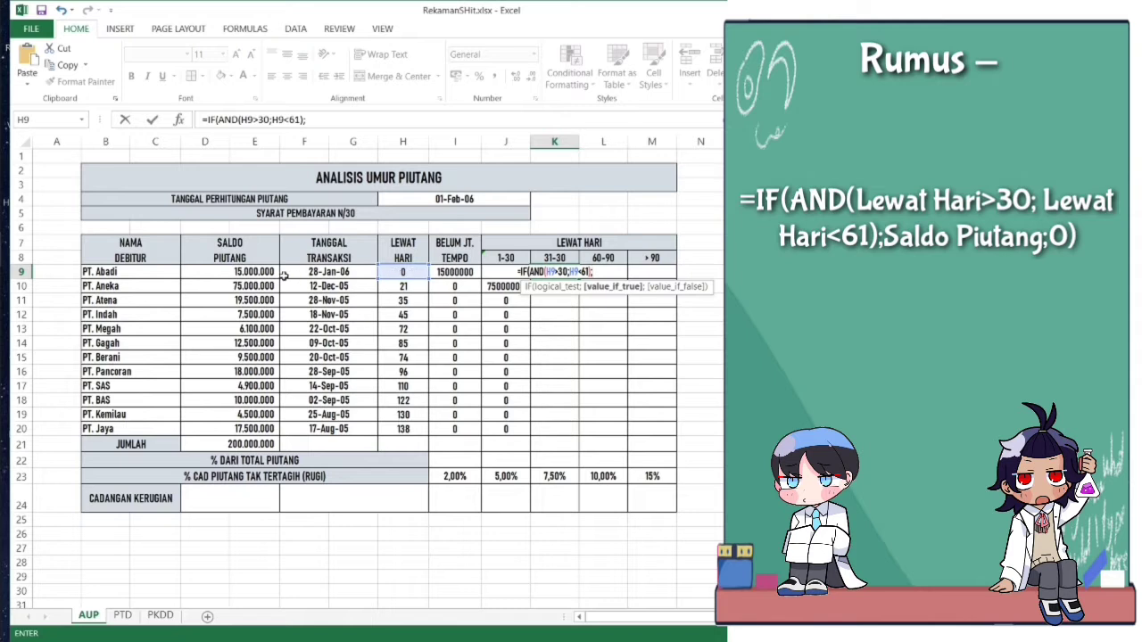
click(254, 271)
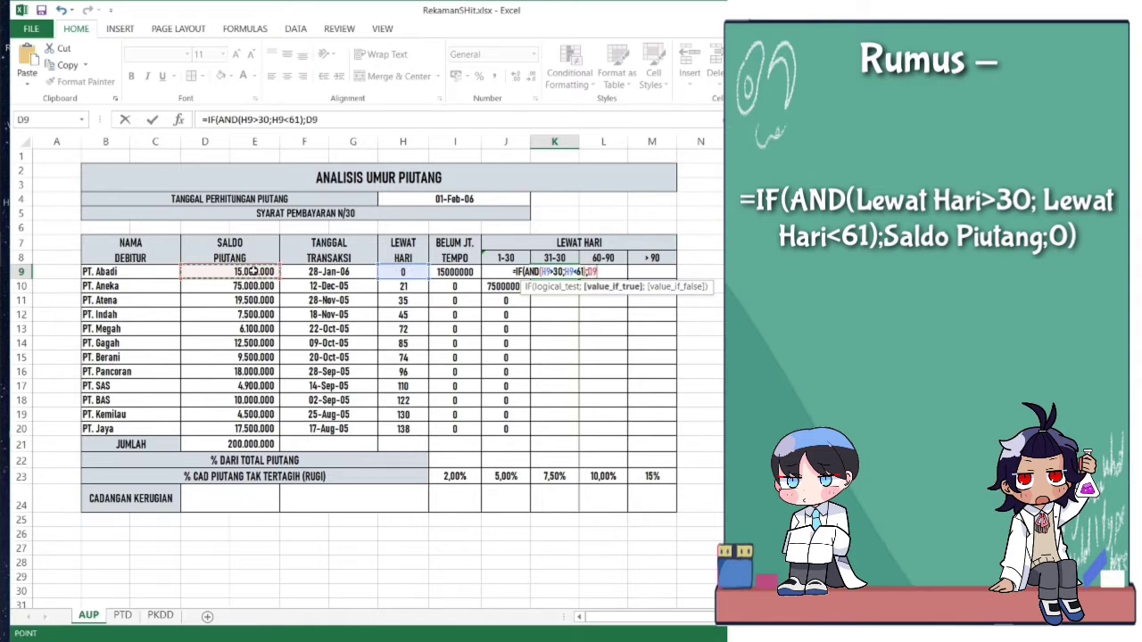
text(;0)
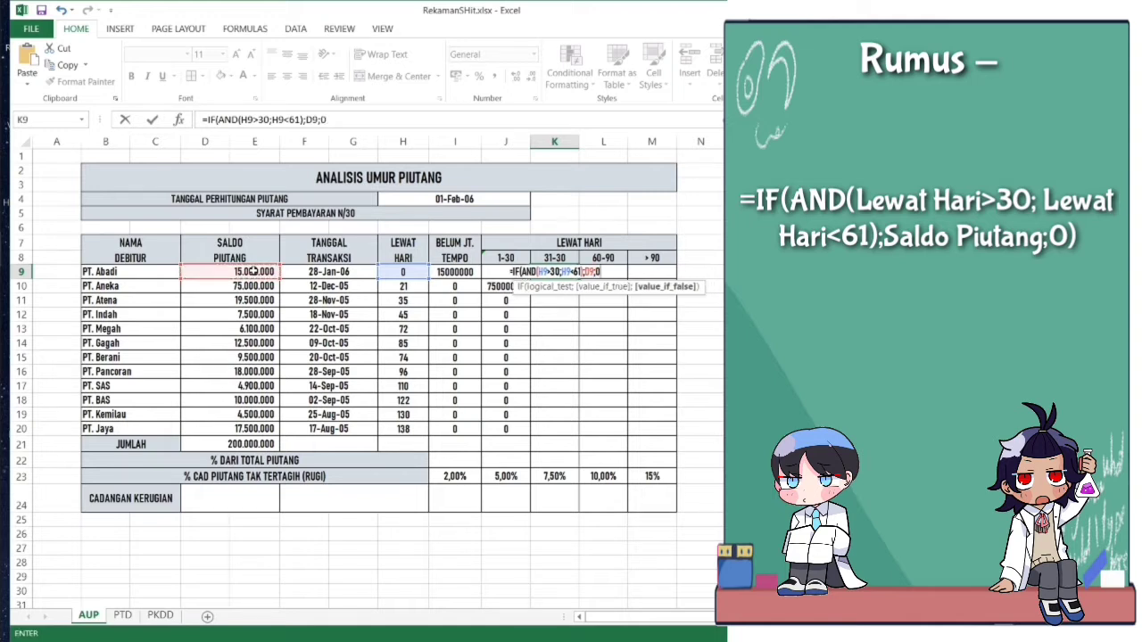
text())
key(Return)
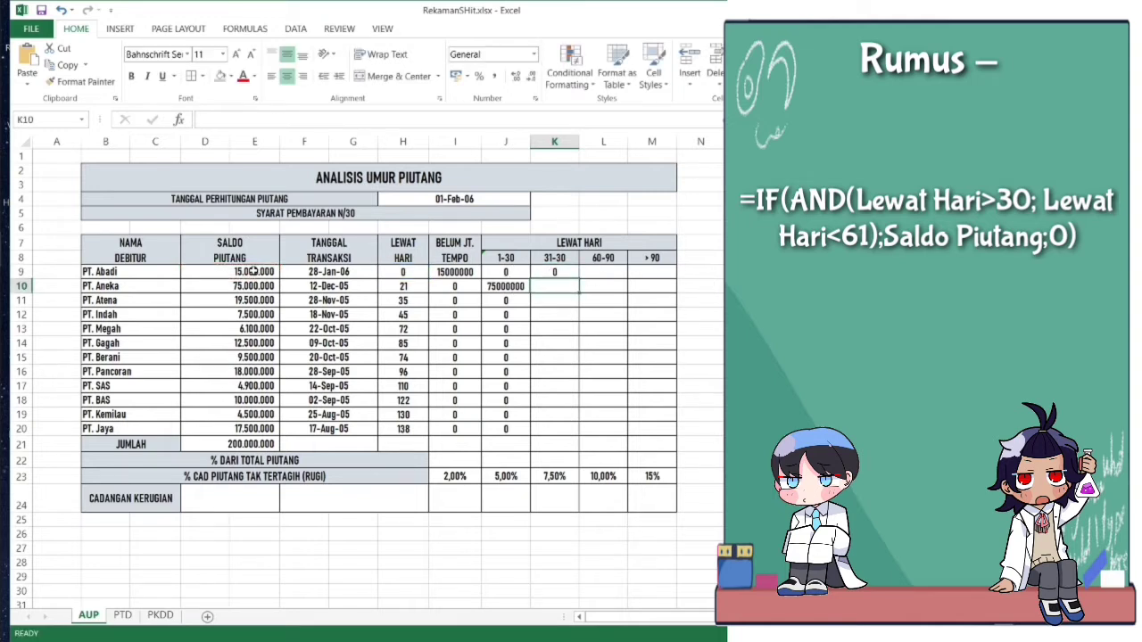
click(548, 272)
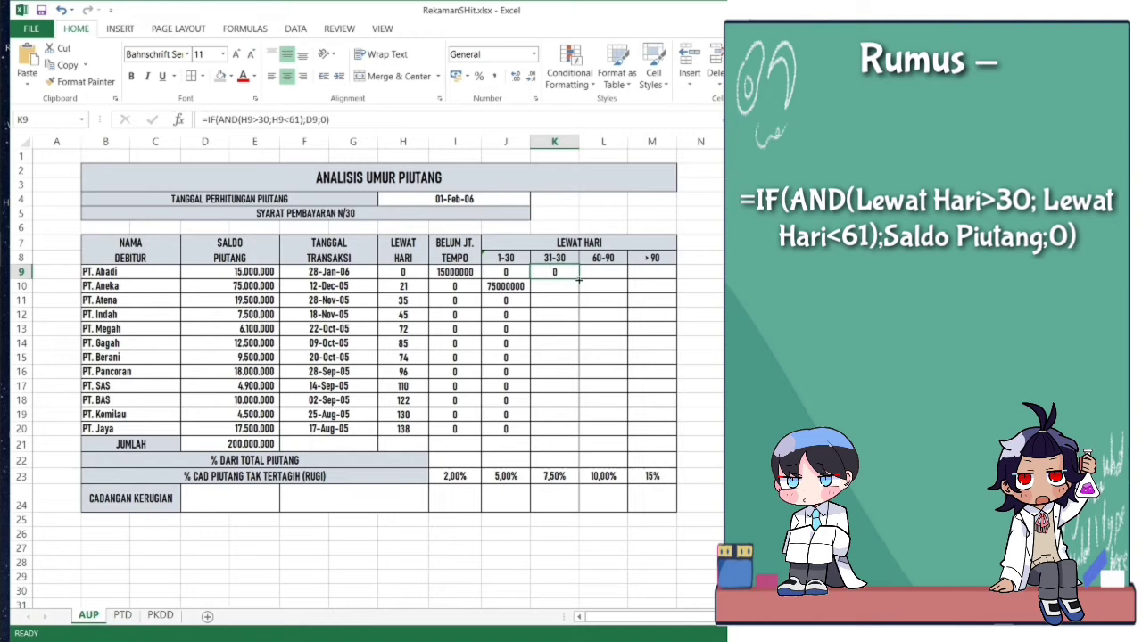
drag(579, 279, 575, 432)
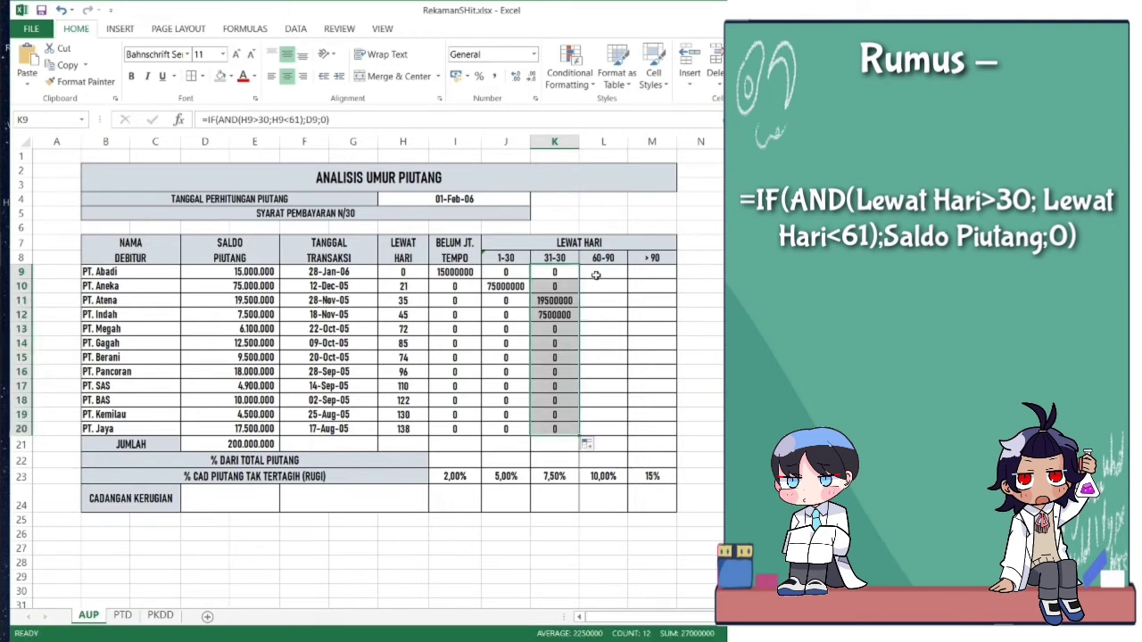
- Begin the formula of the 60-90 column in cell L9 with =IF(AND(H9>60;H9<91) as its condition
click(596, 273)
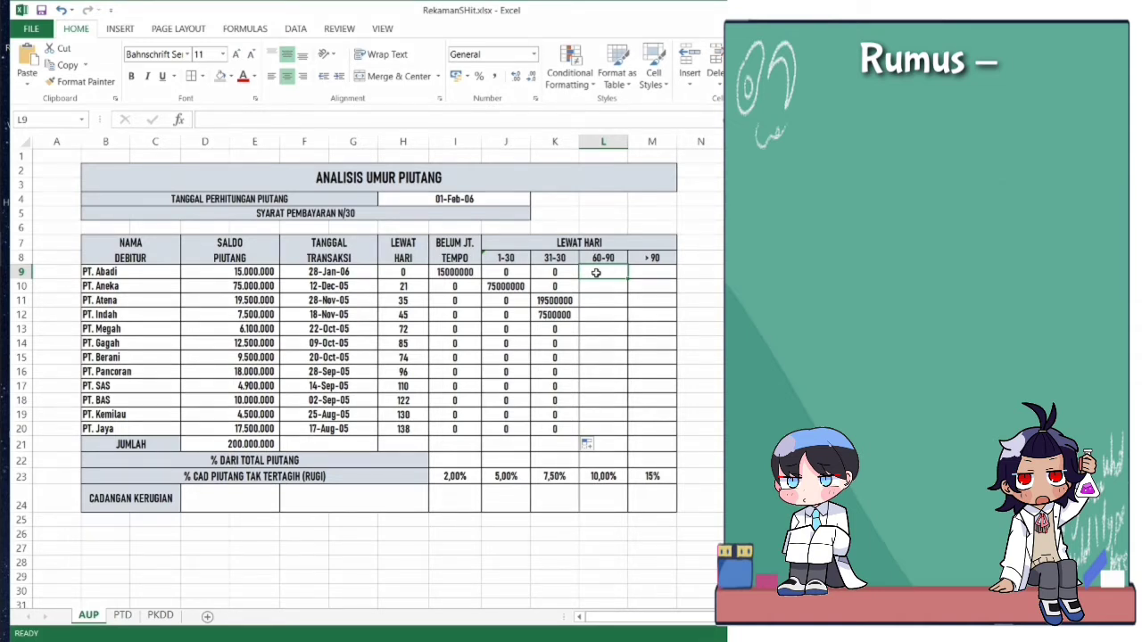
text(=)
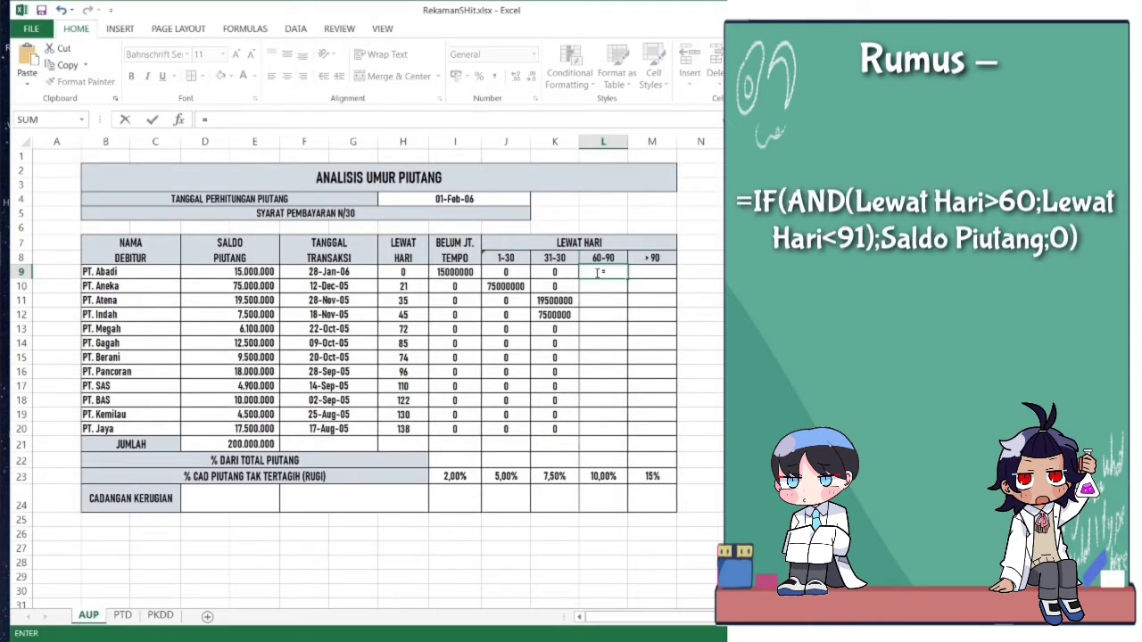
text(IF()
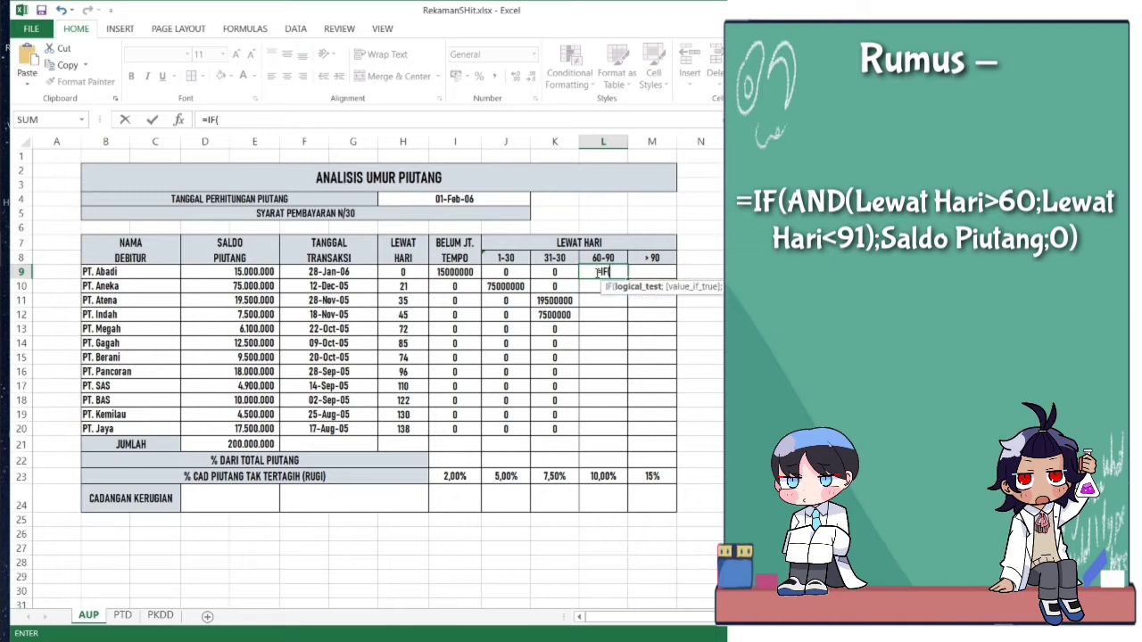
text(AND)
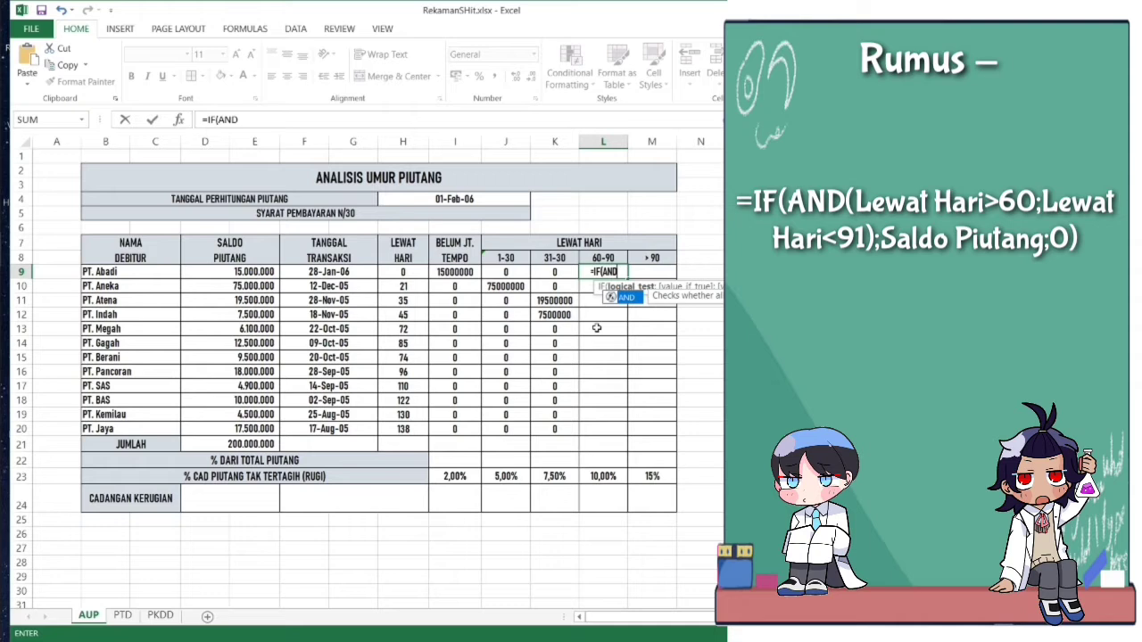
text(()
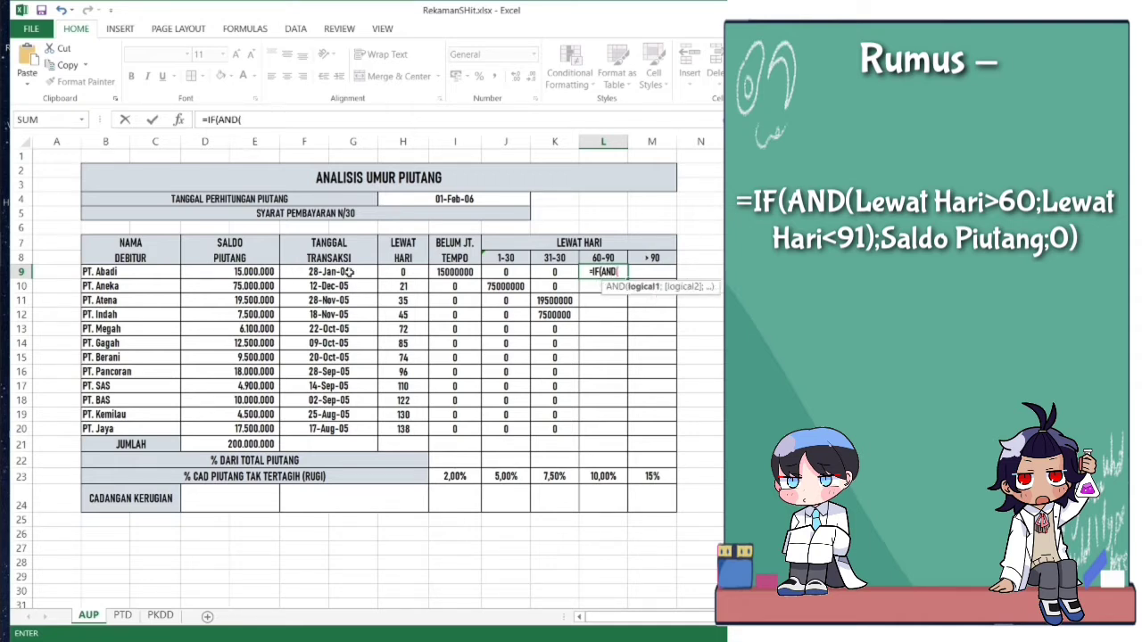
click(398, 273)
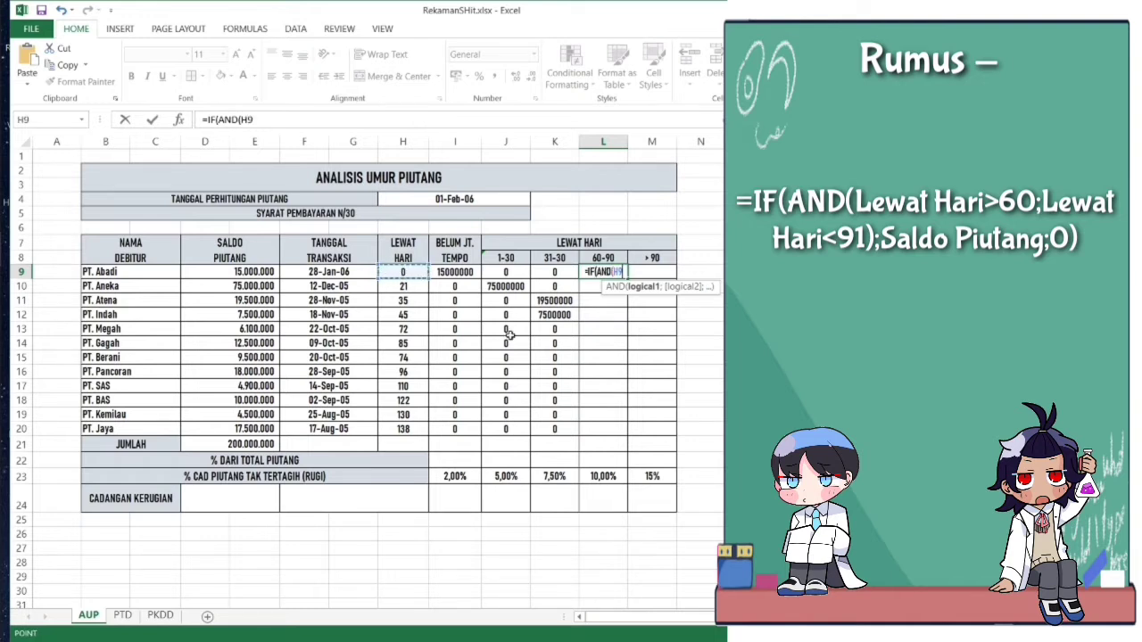
text(>6)
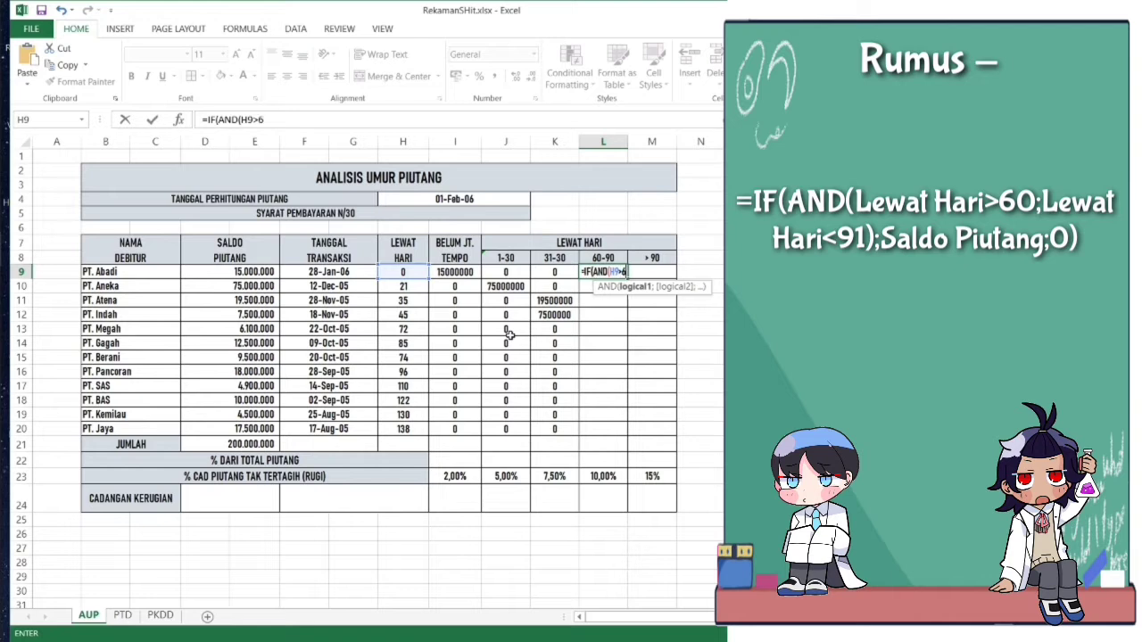
text(0;)
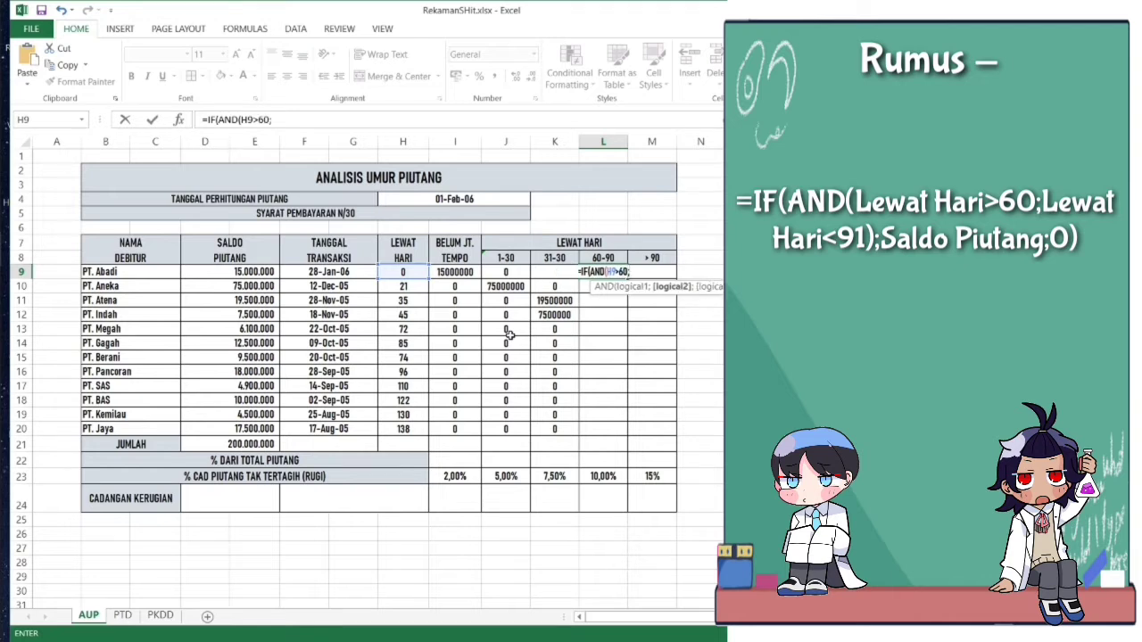
click(401, 274)
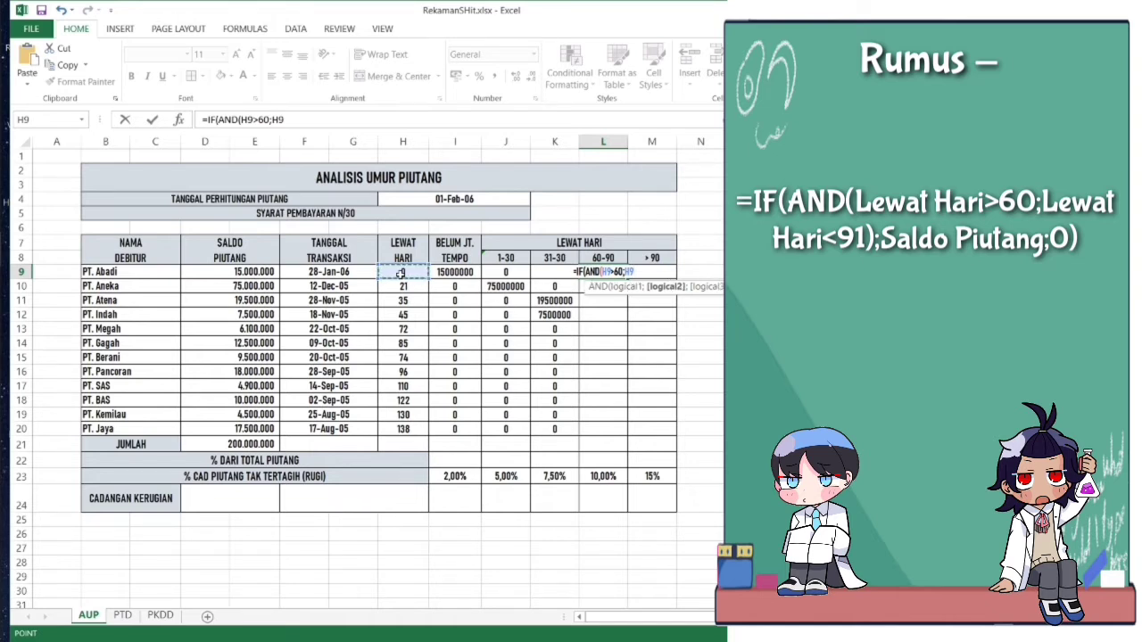
text(<91)
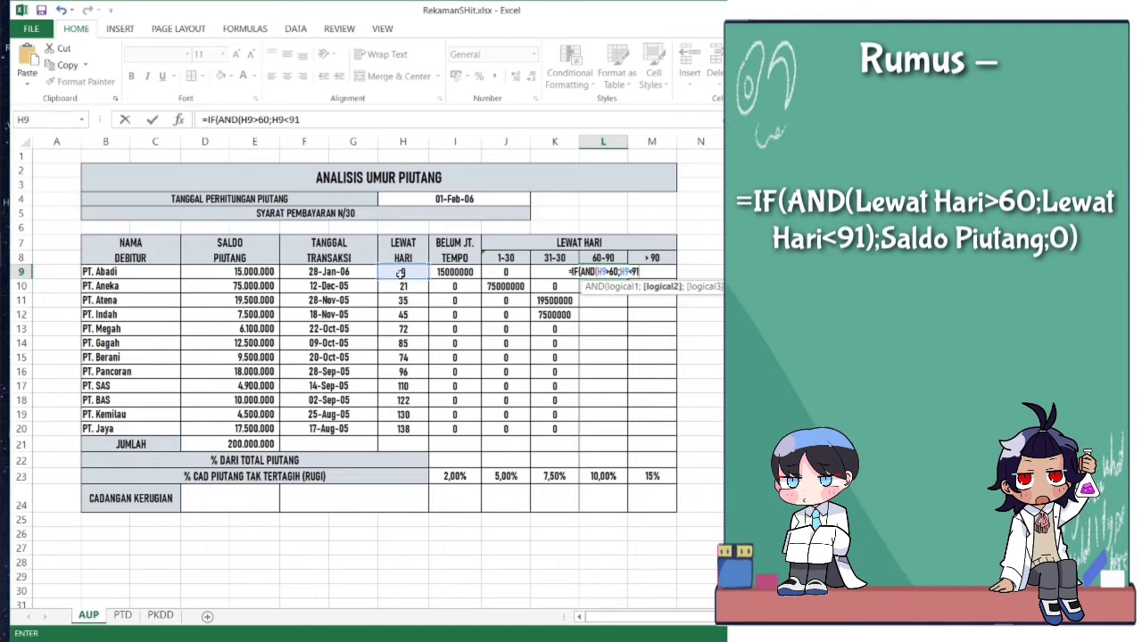
text();)
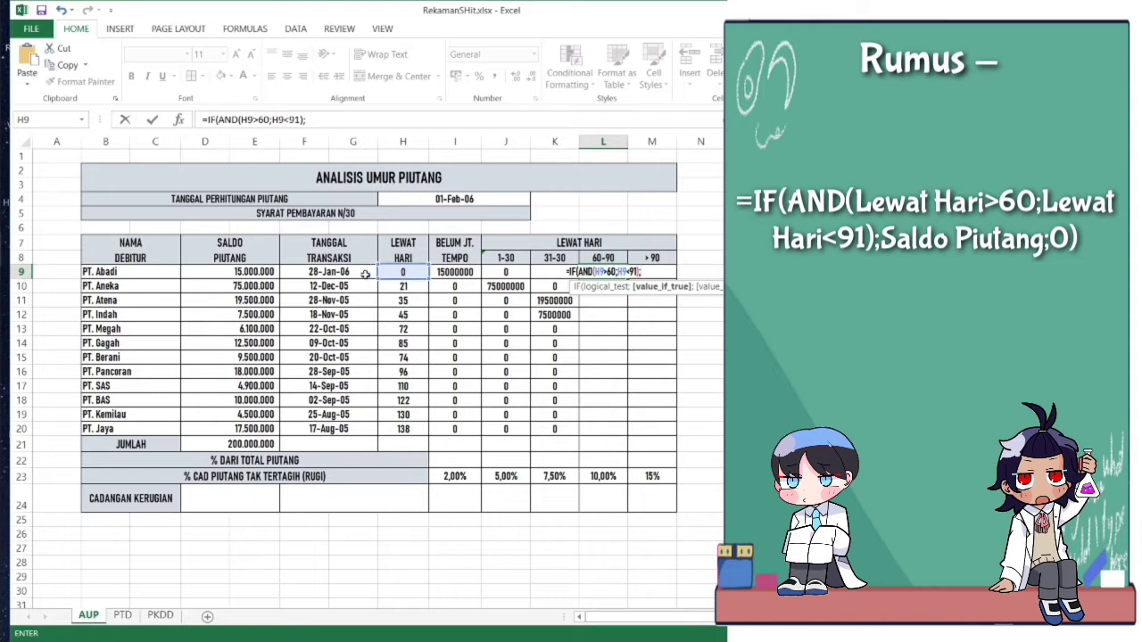
- Complete the L9 formula as =IF(AND(H9>60;H9<91);D9;0) and fill it down to L20
click(256, 271)
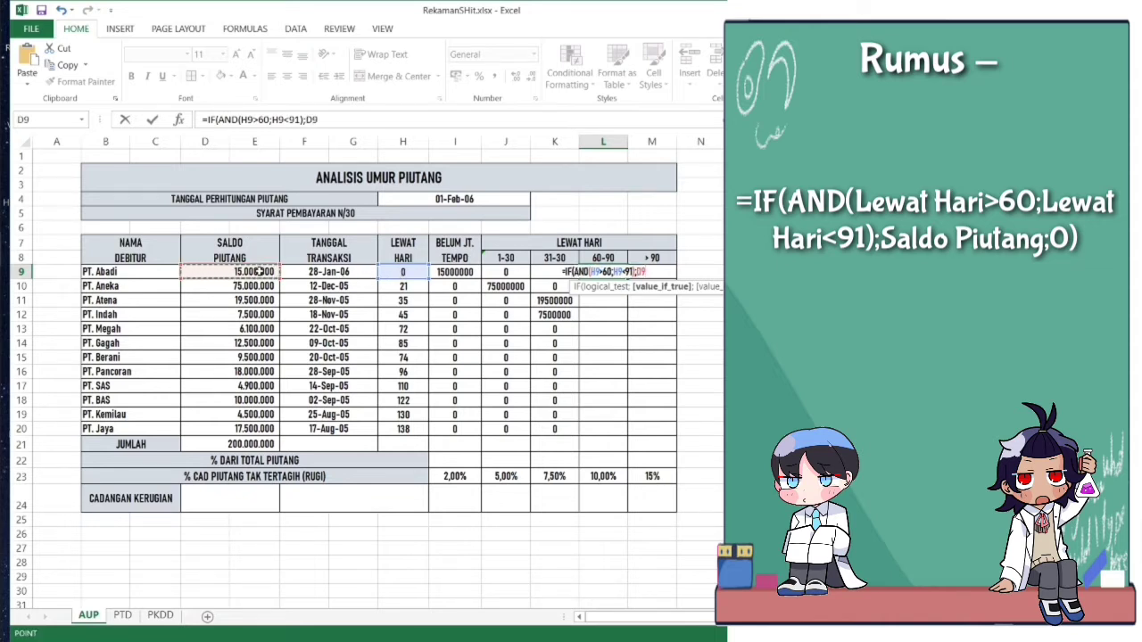
text(;0)
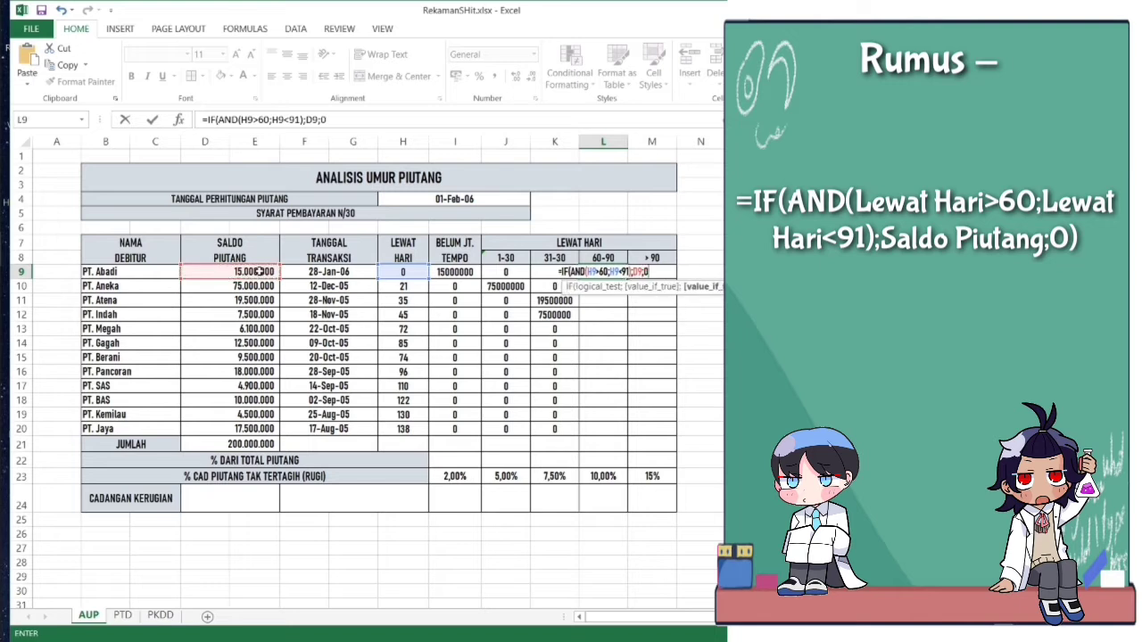
key(Return)
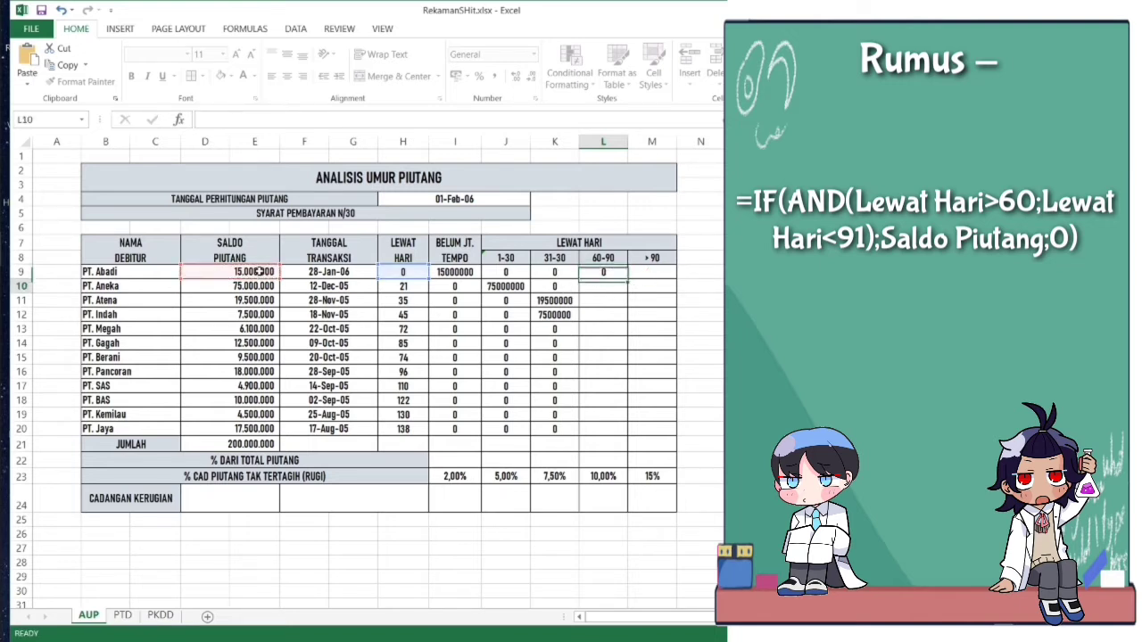
click(615, 272)
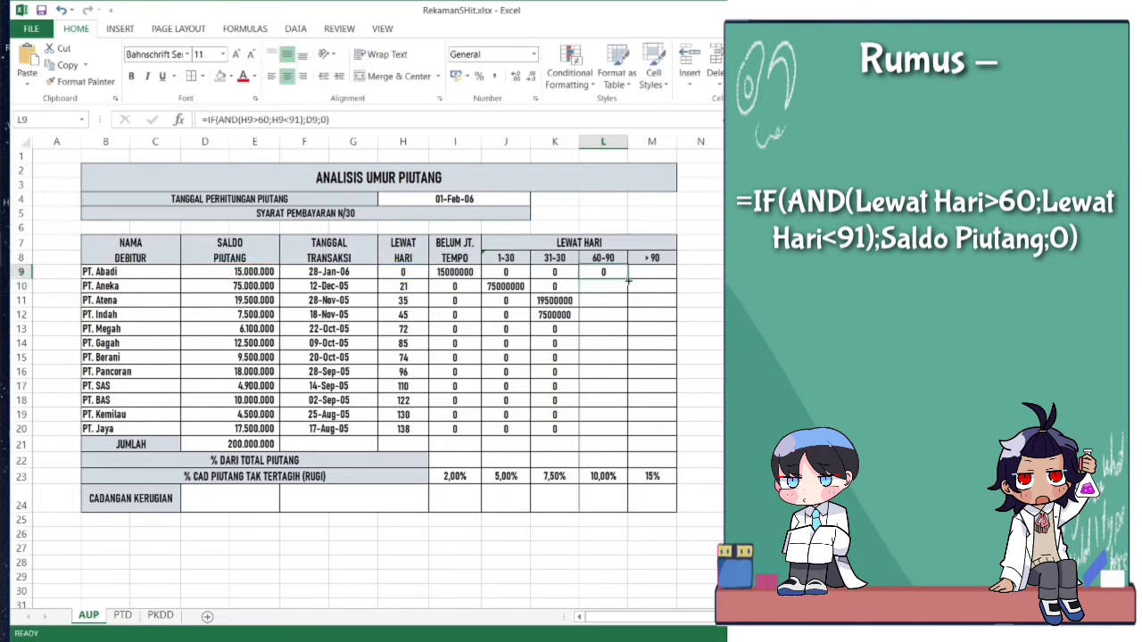
drag(628, 280, 617, 434)
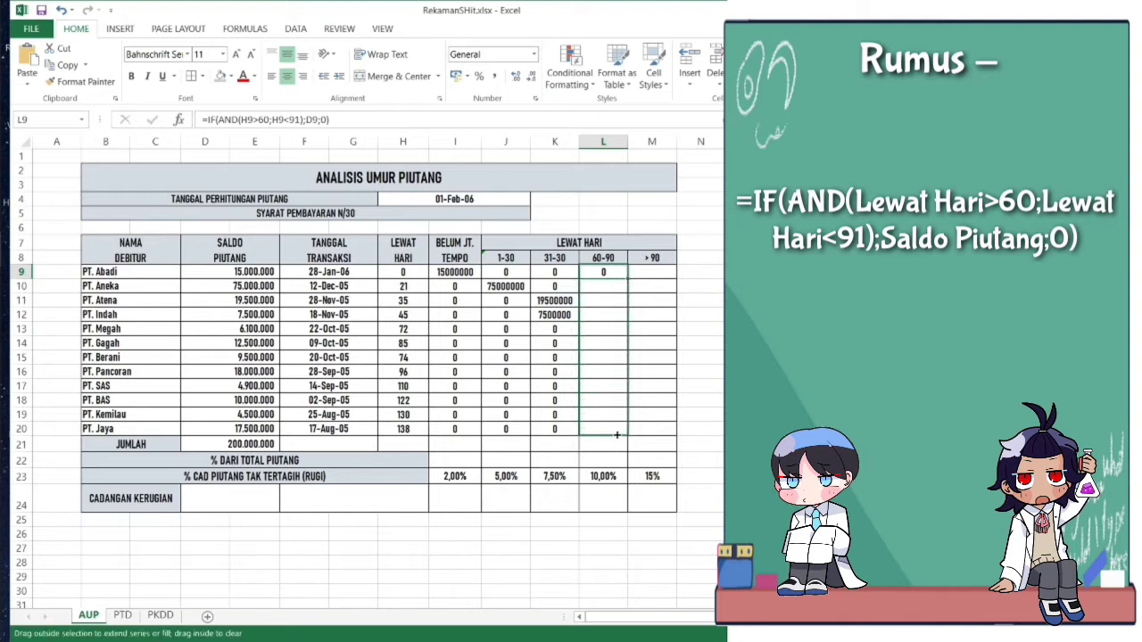
- Begin the formula of the > 90 column in cell M9 with =IF(H9>90; as its condition
click(659, 273)
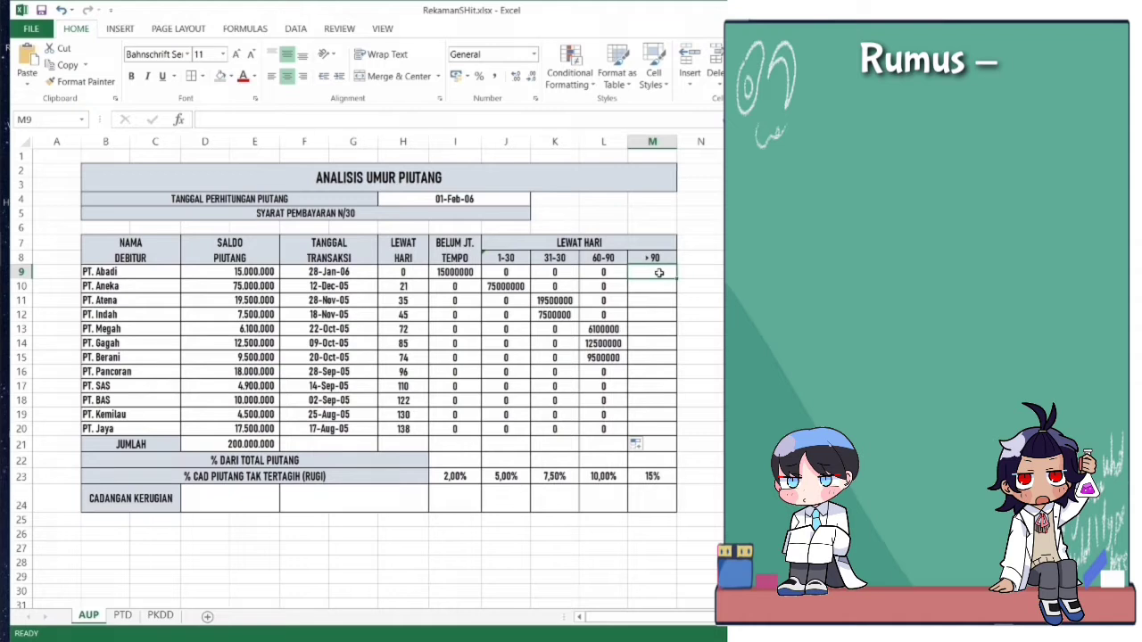
text(=)
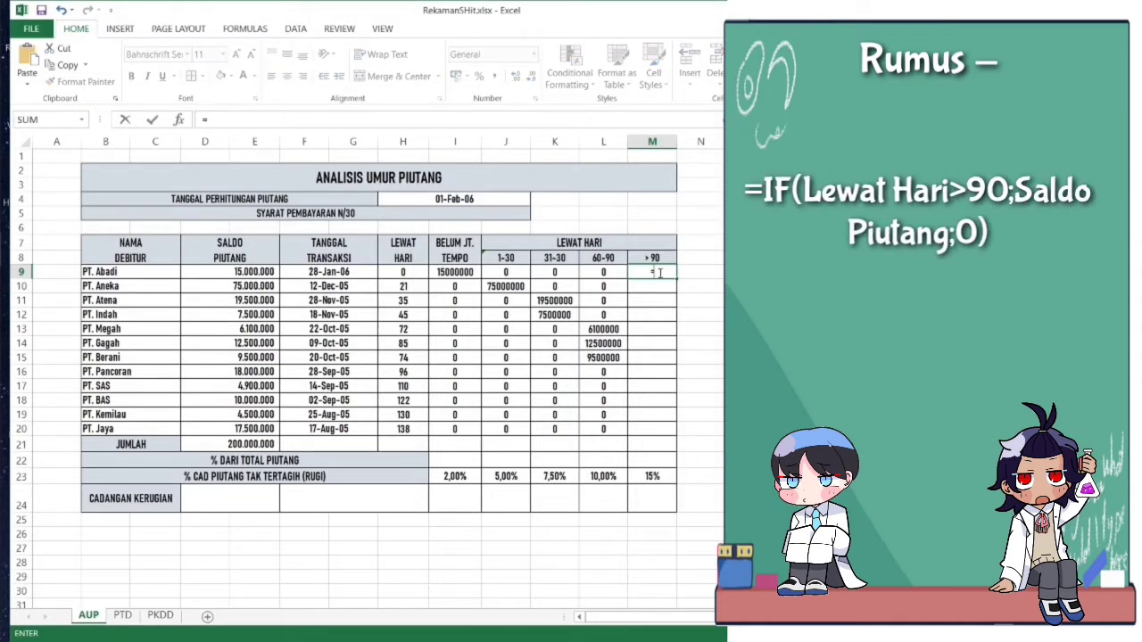
text(IF)
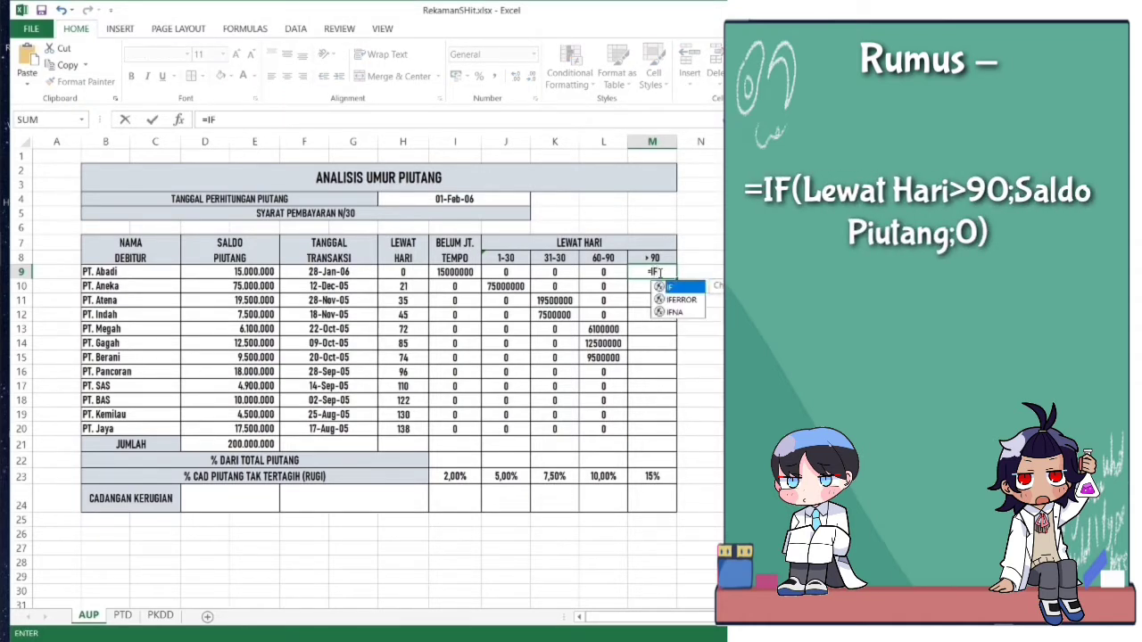
text(()
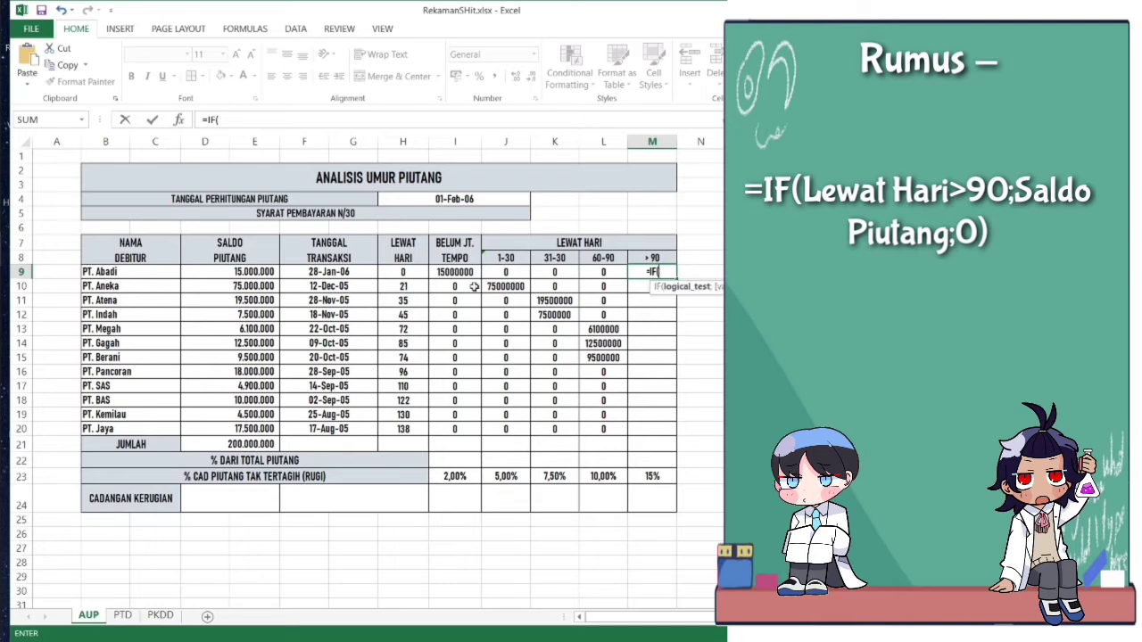
click(406, 272)
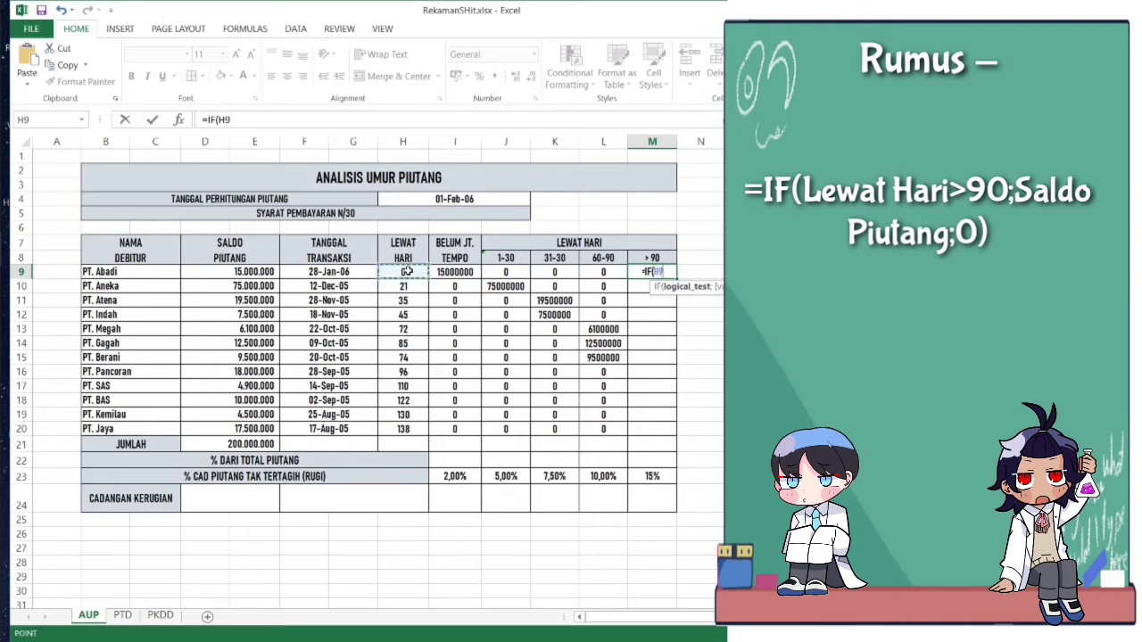
text(>90)
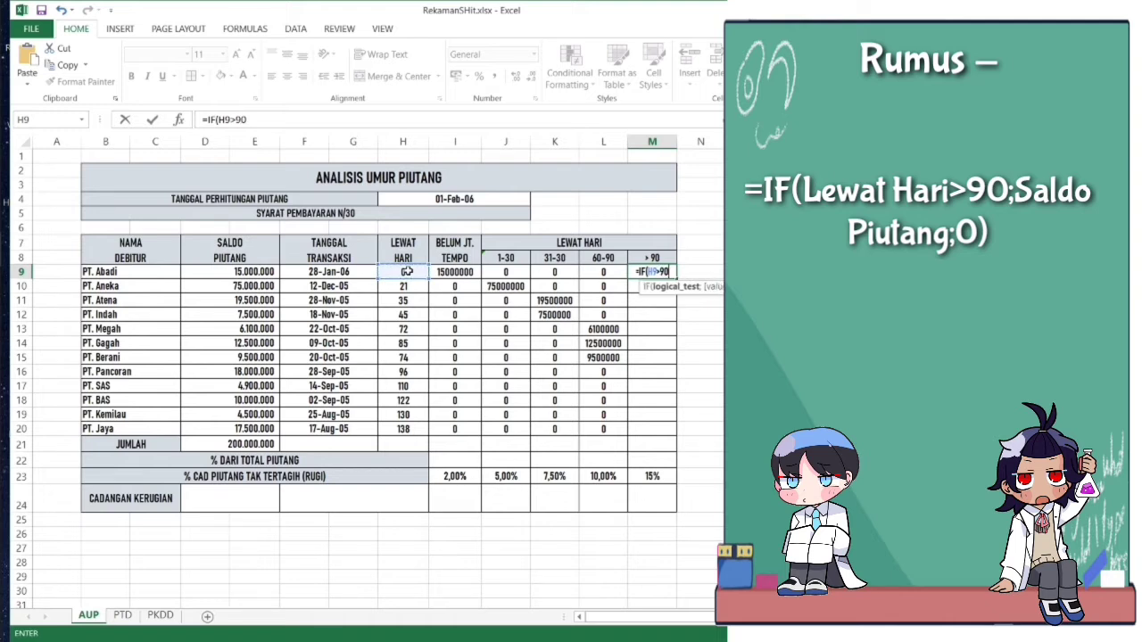
text(;)
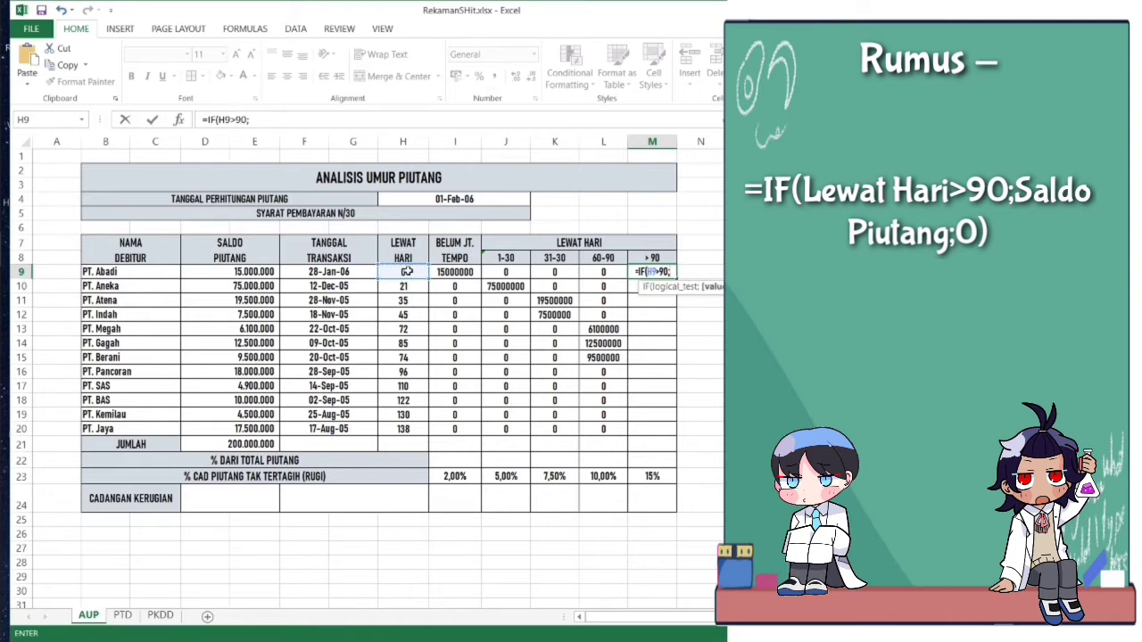
- Complete the M9 formula as =IF(H9>90;D9;0) and fill it down to M20
click(252, 274)
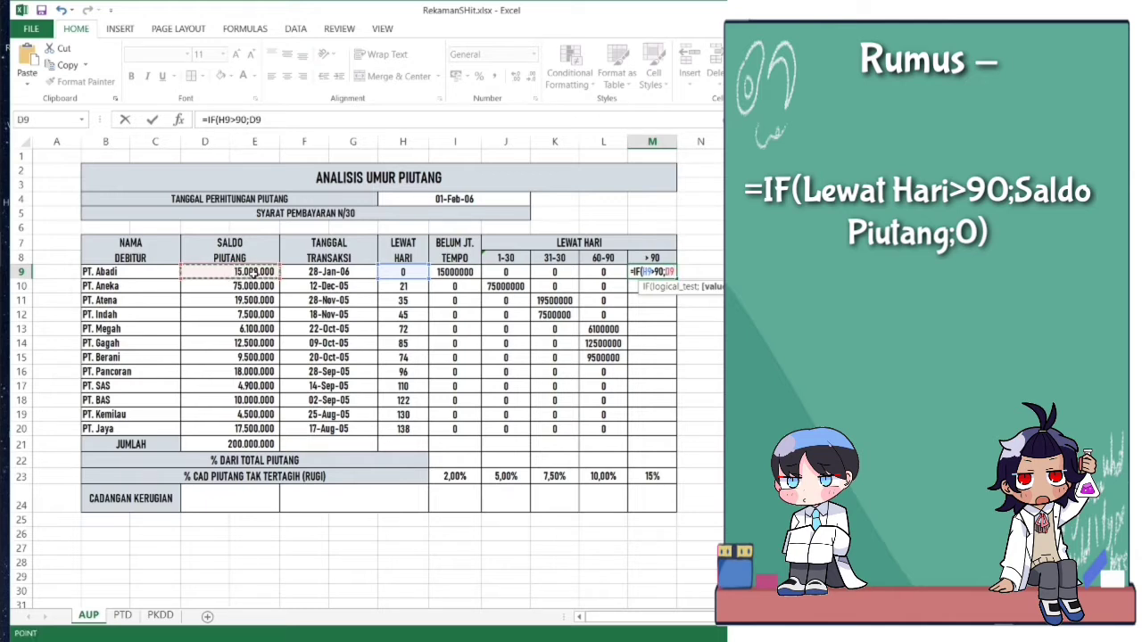
text(;0)
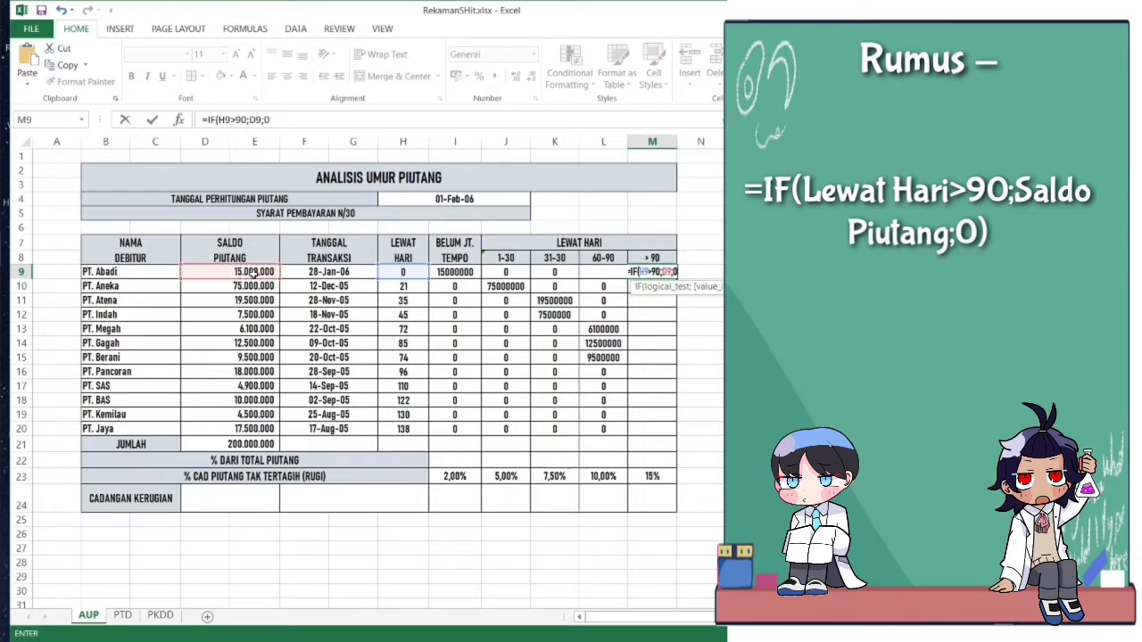
text())
key(Return)
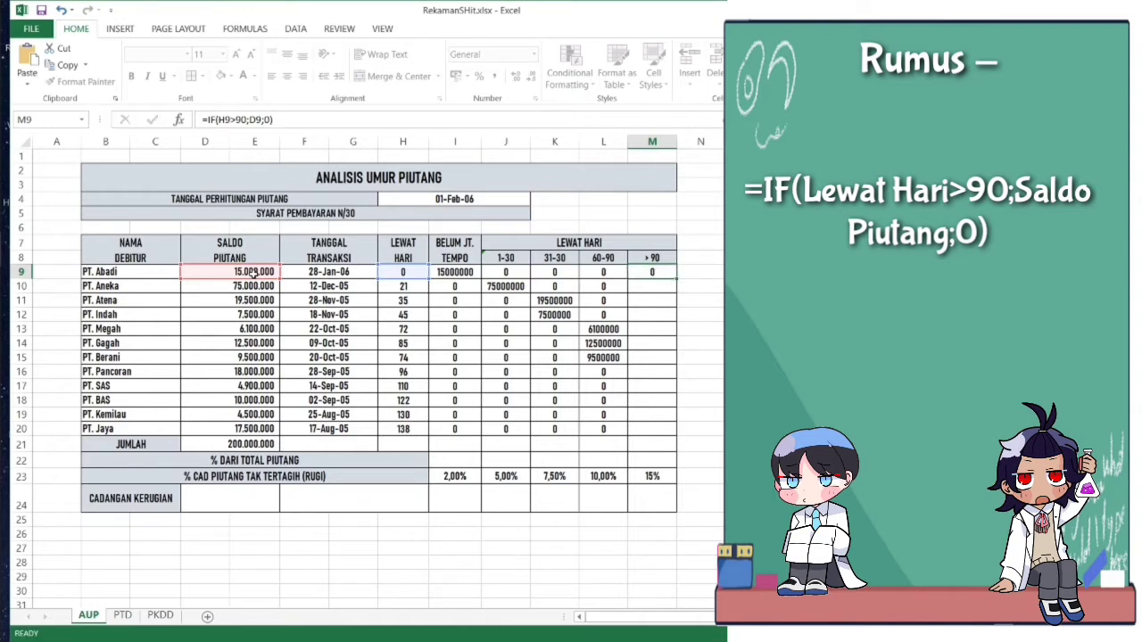
click(654, 271)
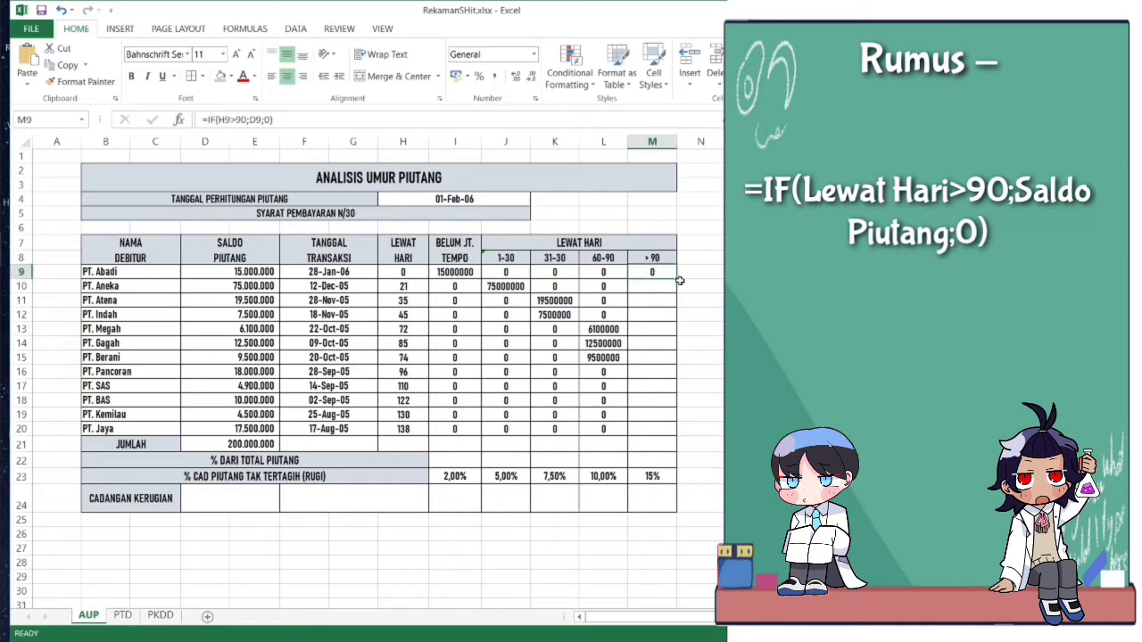
drag(678, 279, 676, 436)
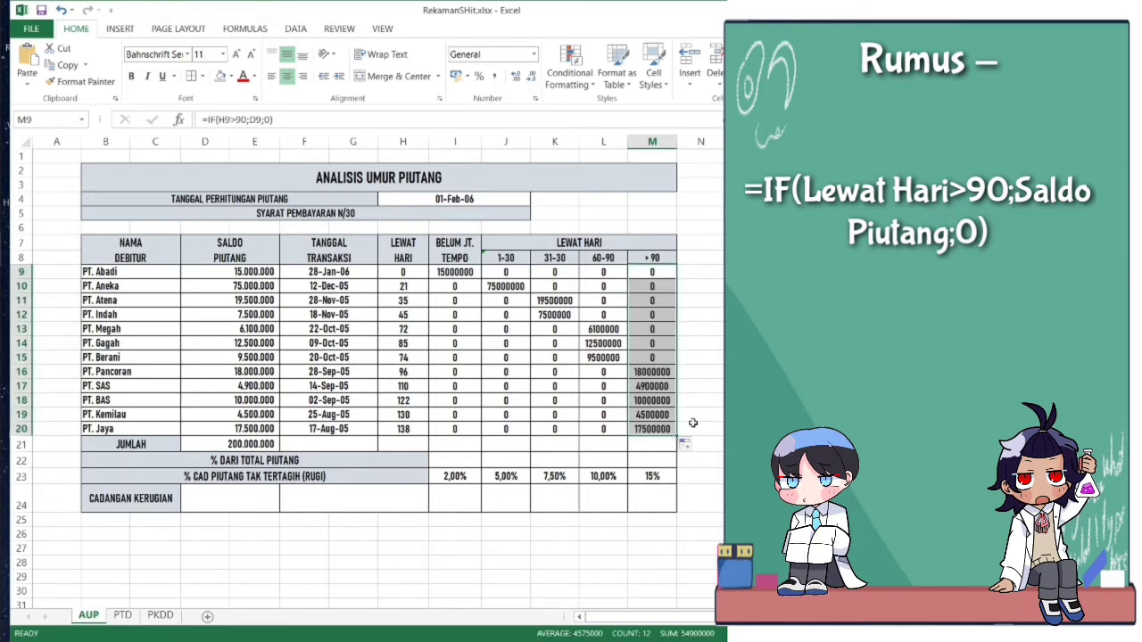
- Total the BELUM JT. TEMPO column in the JUMLAH row by entering =SUM(I9:I20) in cell I21
click(457, 443)
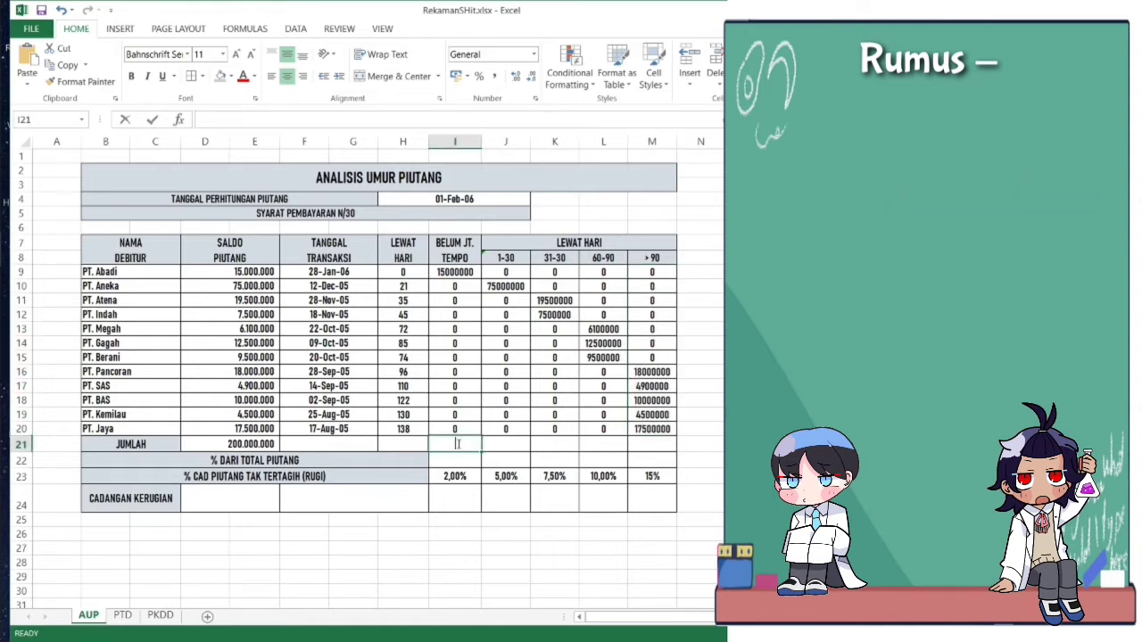
text(=)
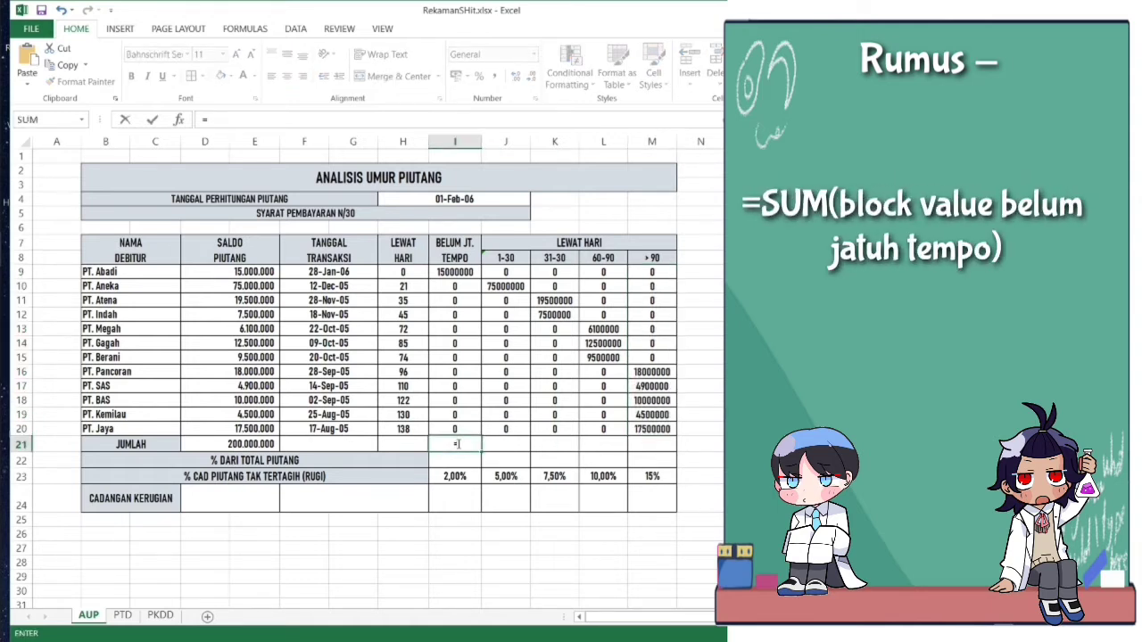
text(SUM)
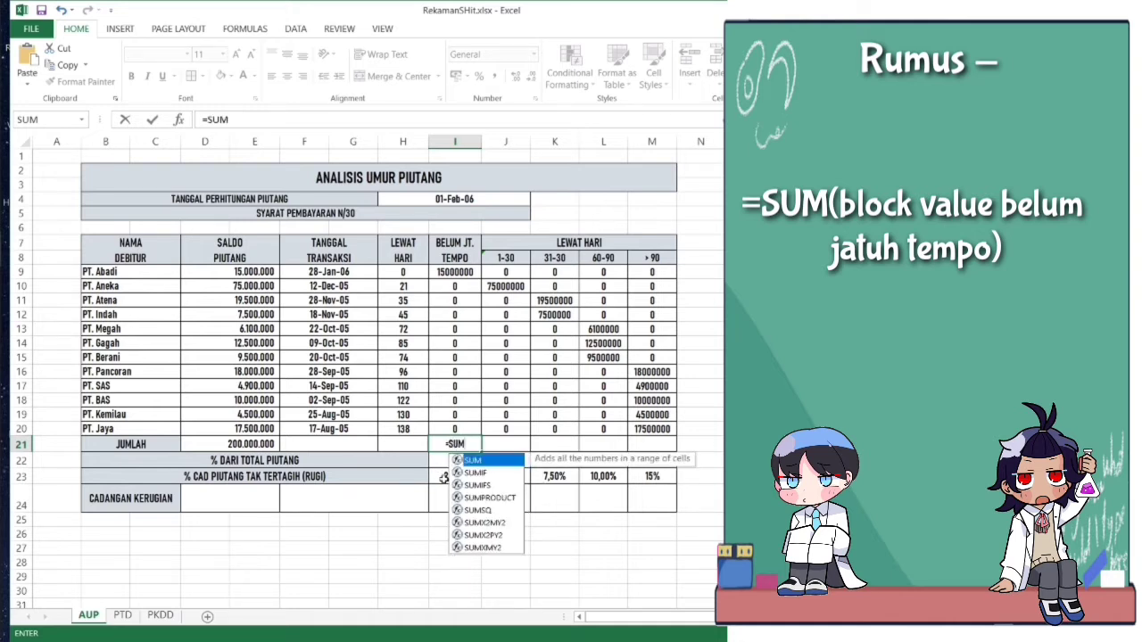
text(()
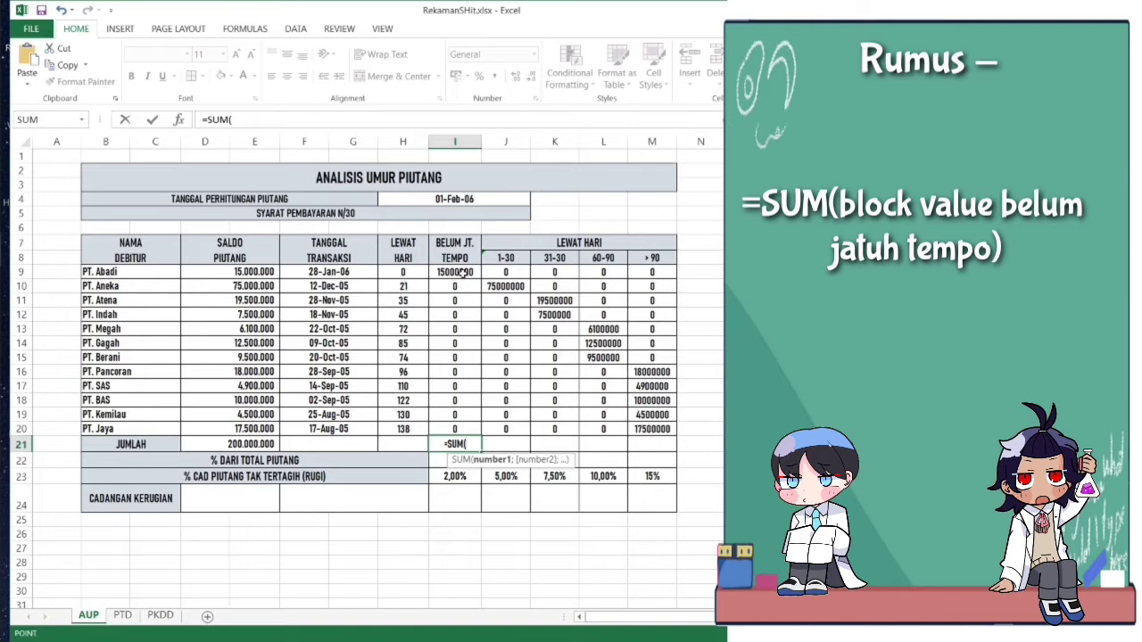
drag(462, 273, 471, 428)
text())
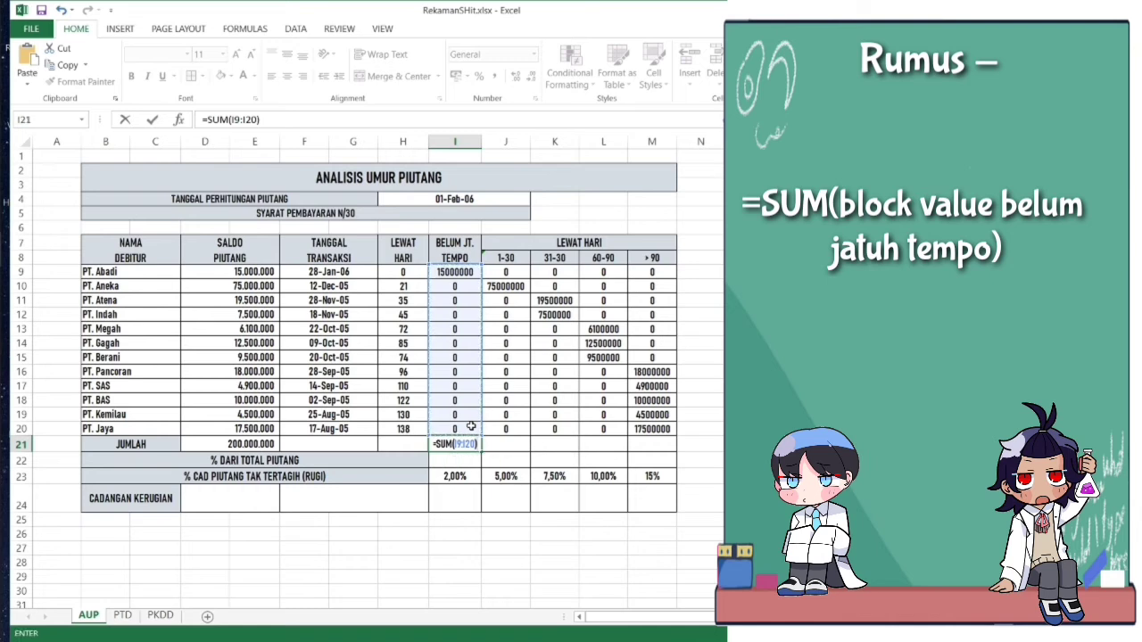
key(Return)
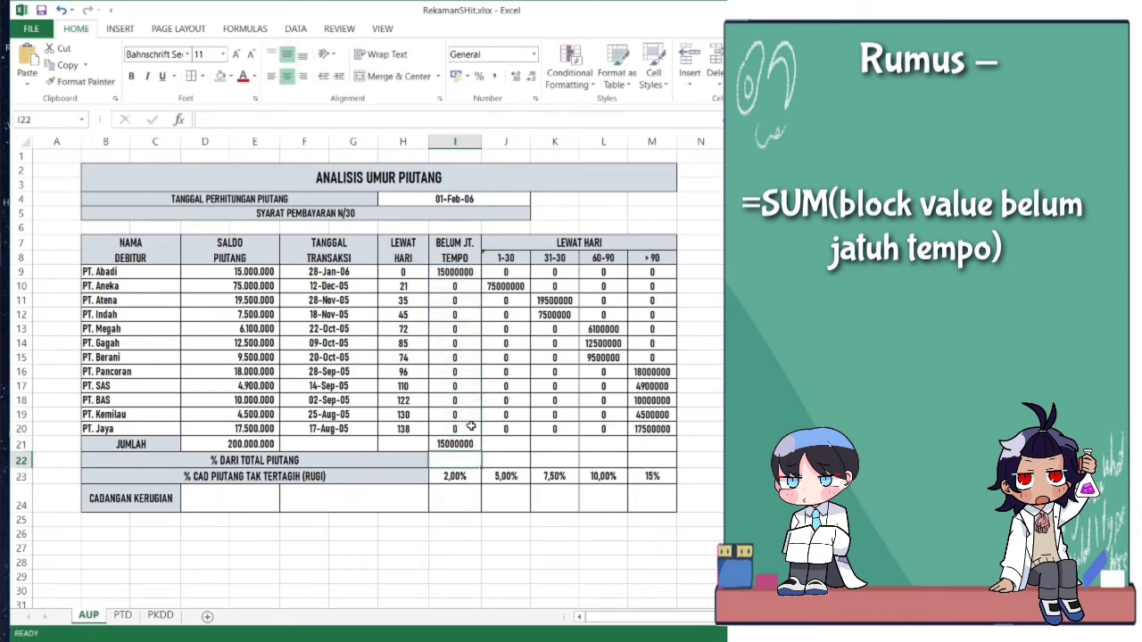
click(469, 443)
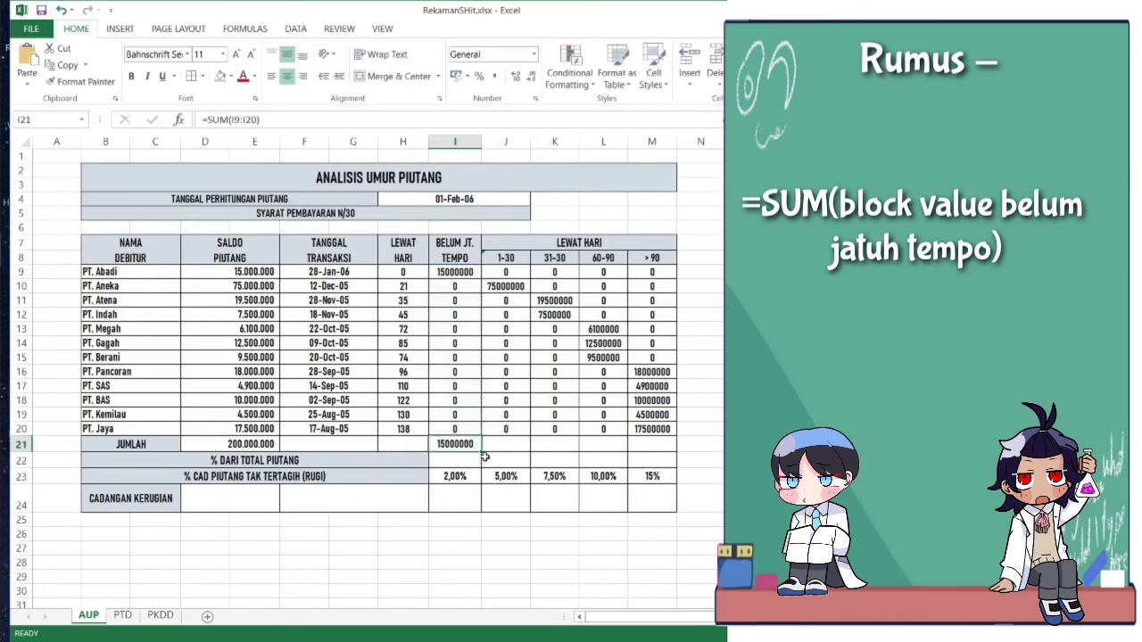
- Fill the JUMLAH formula in cell I21 across to M21 to total the overdue columns
drag(481, 453, 658, 454)
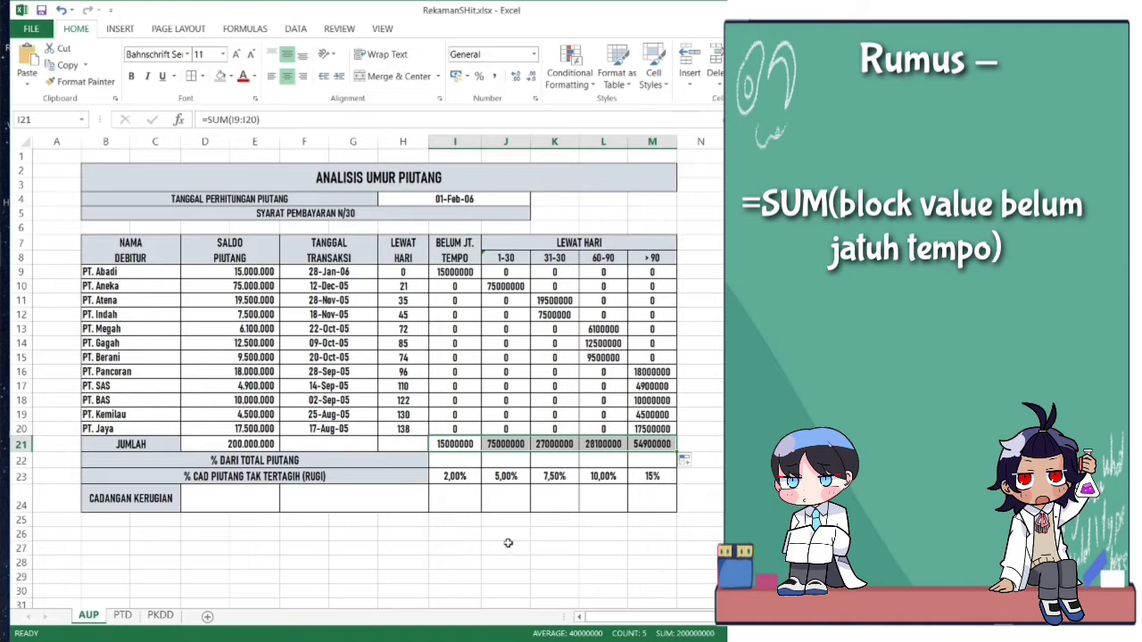
- Calculate the % DARI TOTAL PIUTANG row by entering =I21/$D$21 in cell I22 and filling it across to M22
click(457, 460)
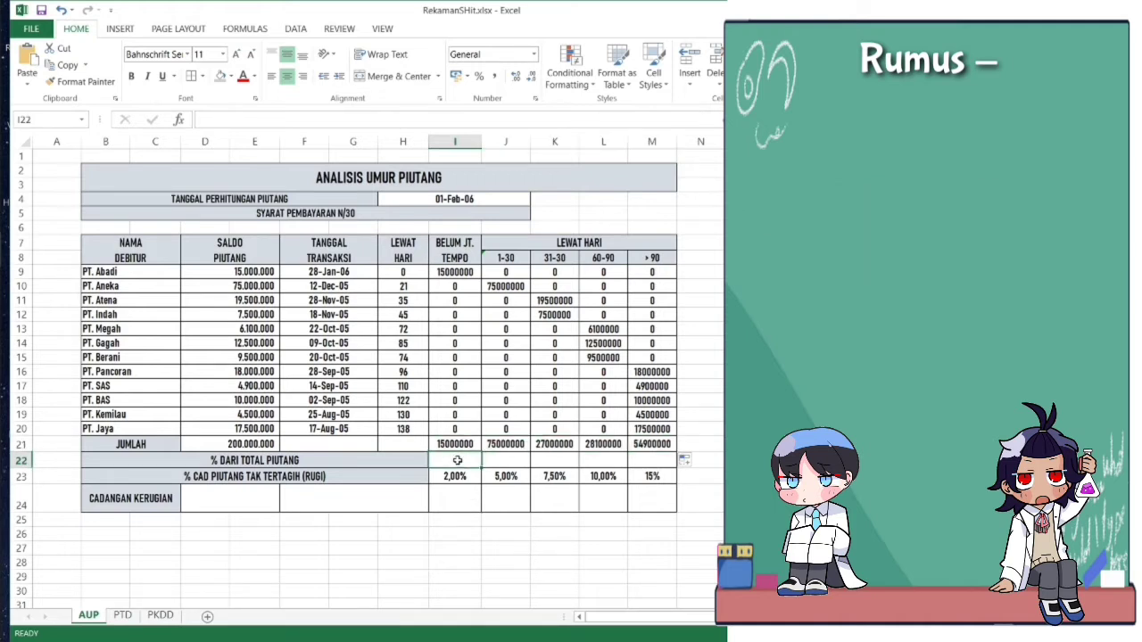
text(=)
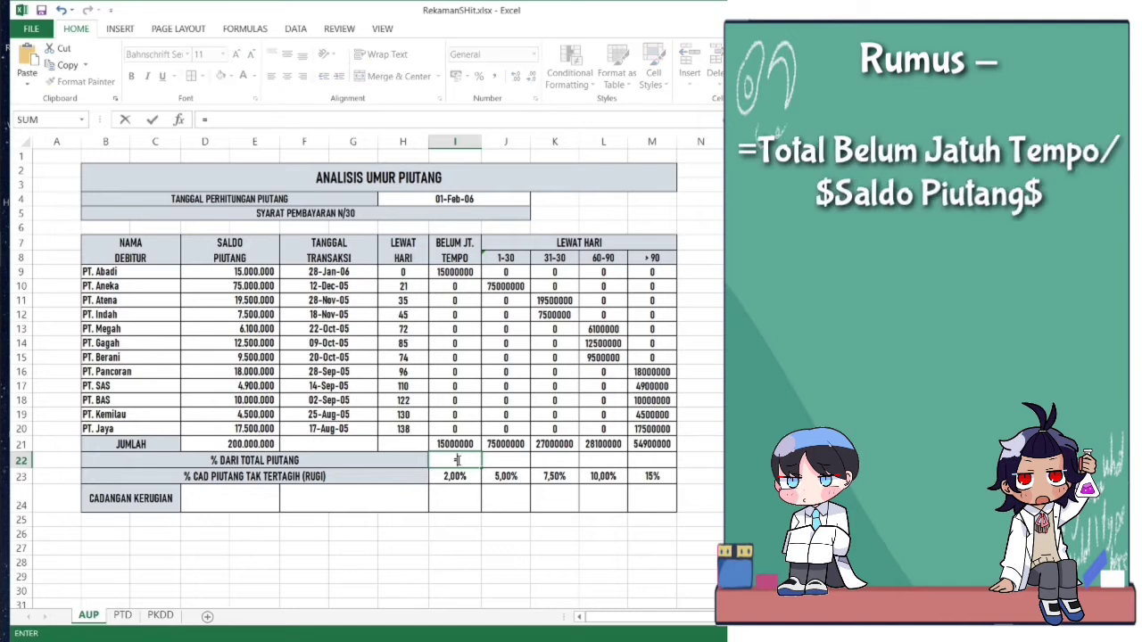
click(459, 444)
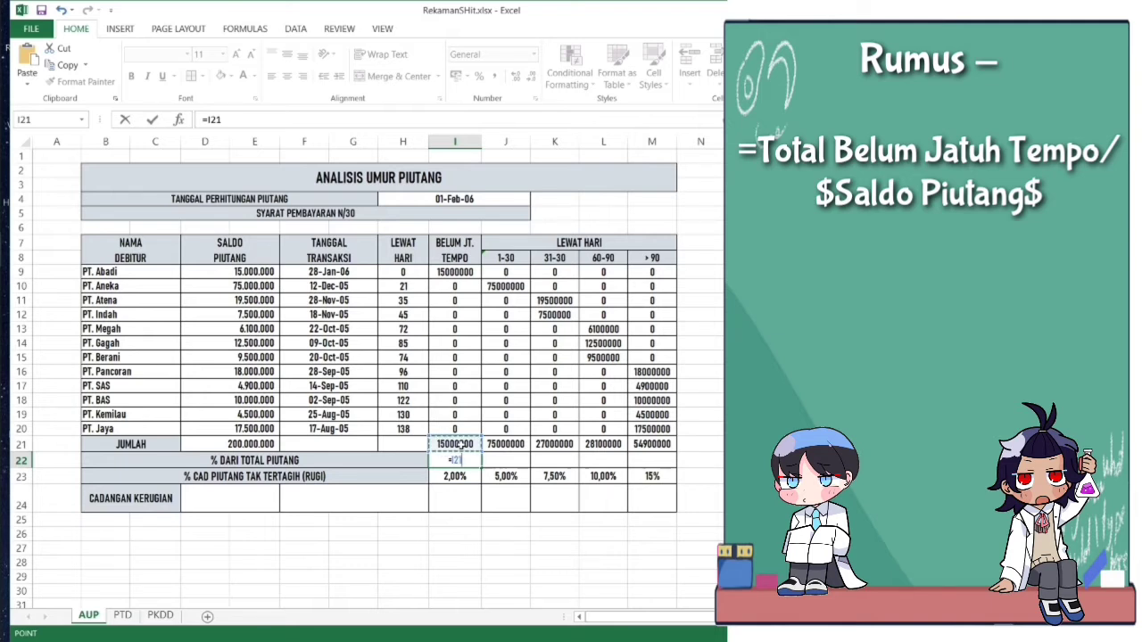
text(/$)
key(Return)
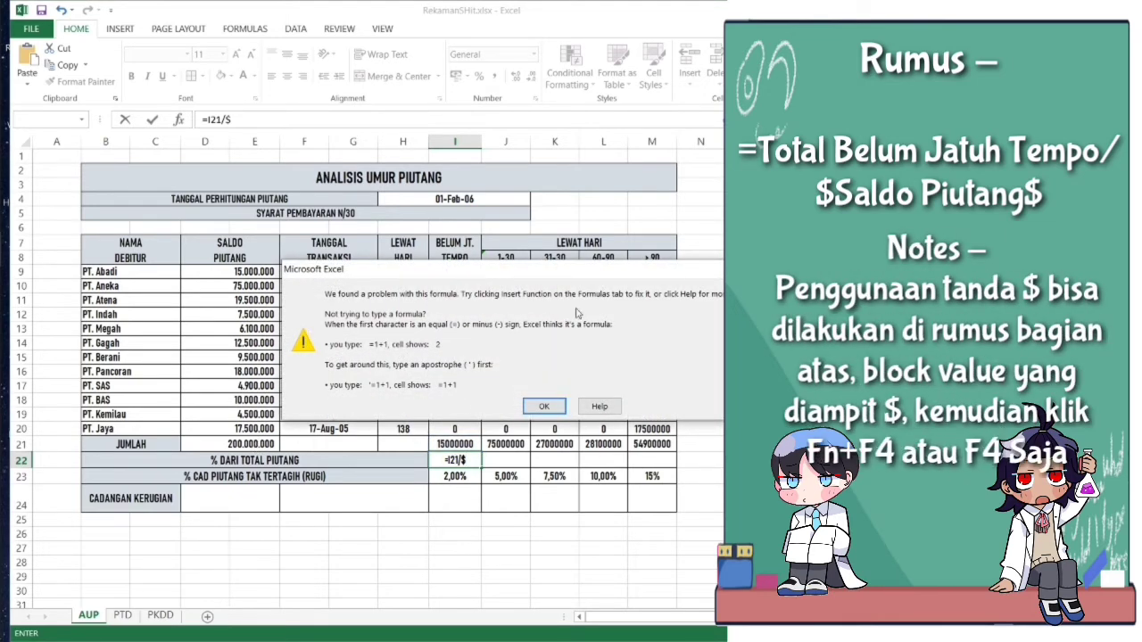
click(540, 407)
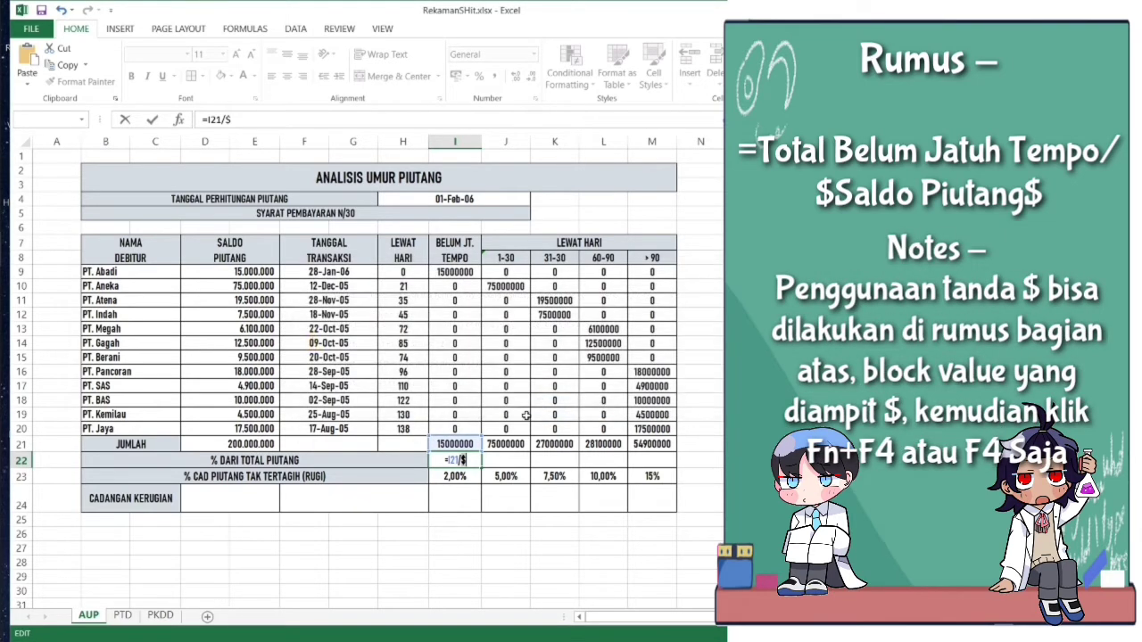
key(BackSpace)
click(264, 443)
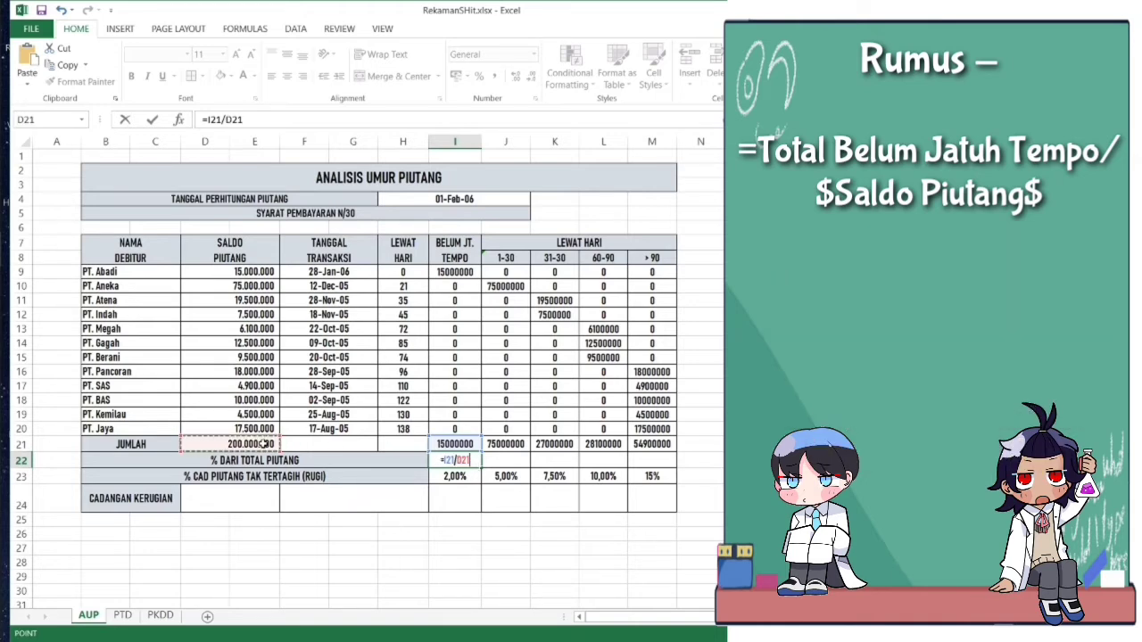
key(F4)
key(Return)
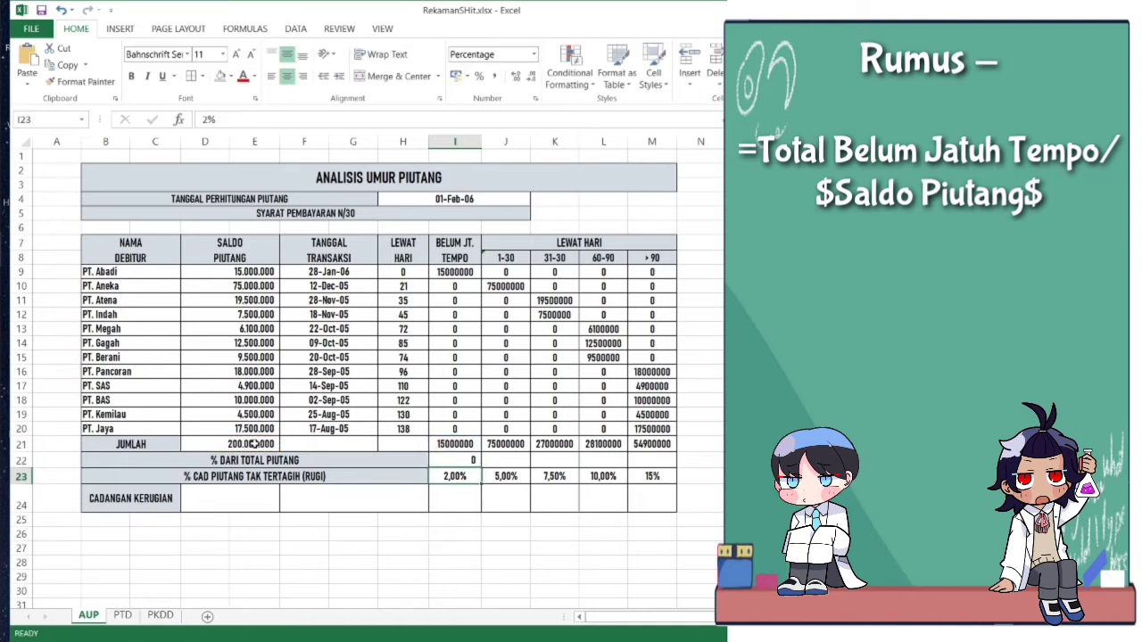
click(469, 459)
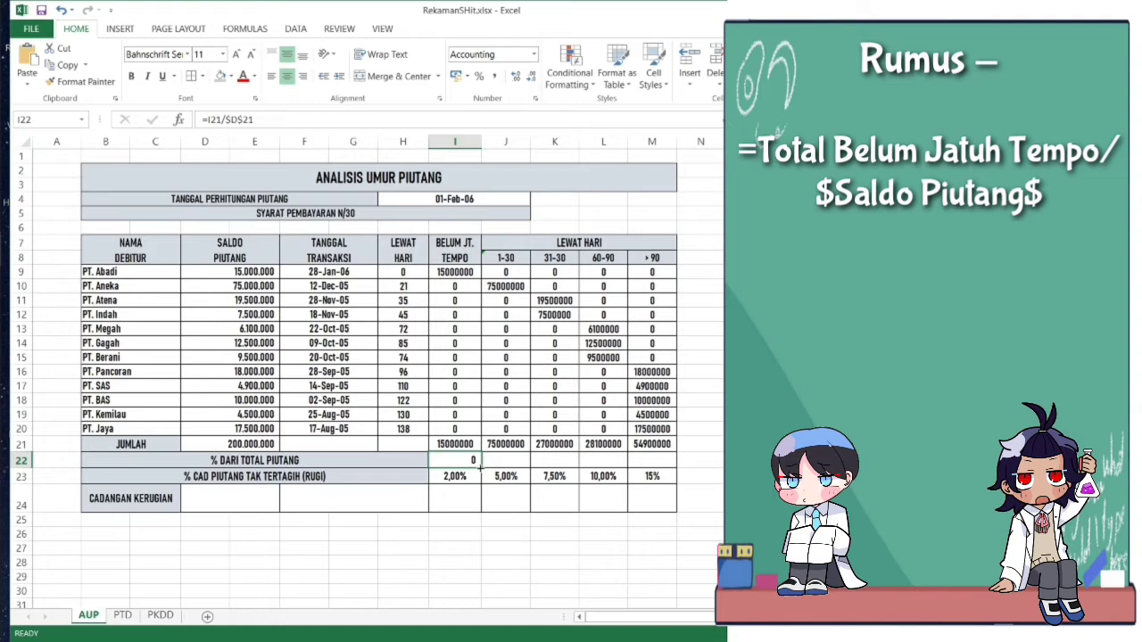
drag(480, 463, 658, 469)
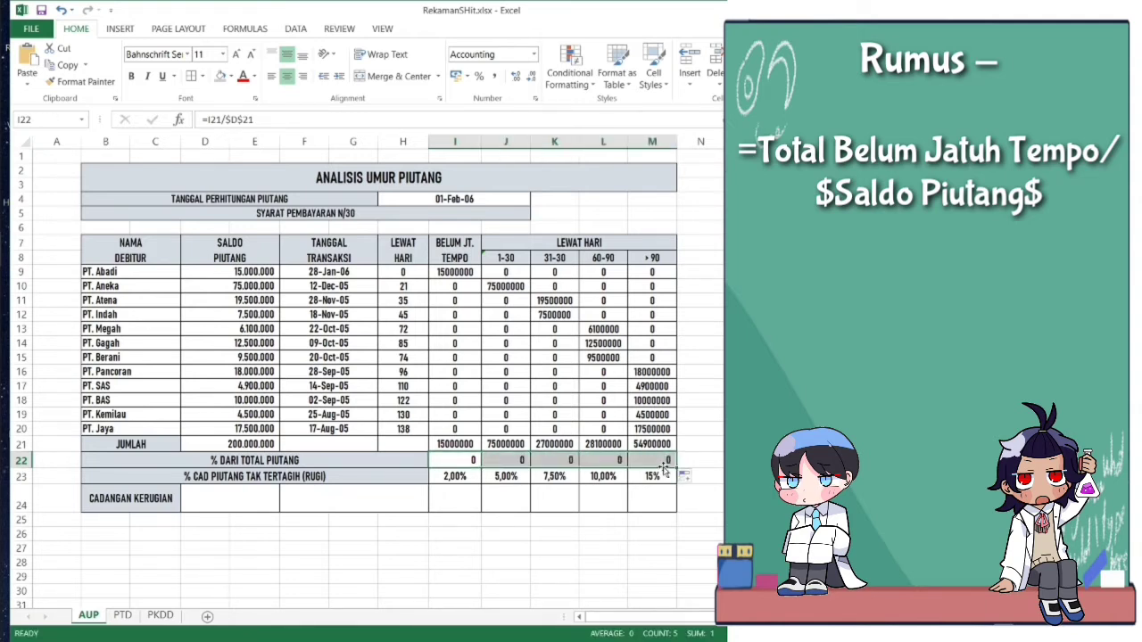
- Format the % DARI TOTAL PIUTANG values in I22:M22 to show three decimal places
click(517, 78)
click(519, 78)
click(517, 78)
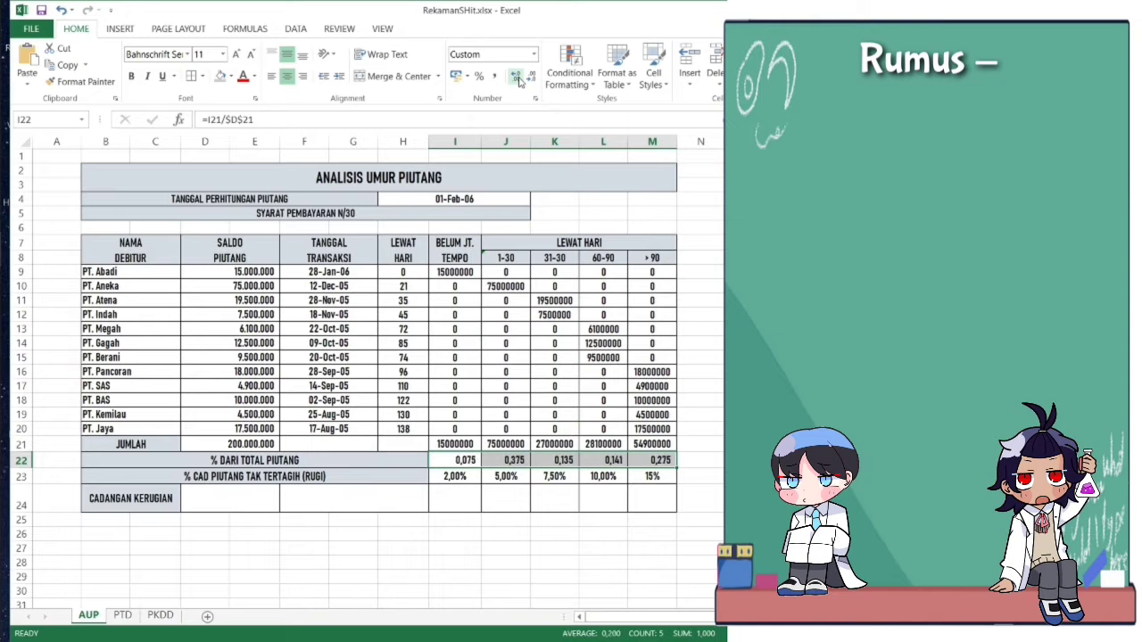
click(517, 78)
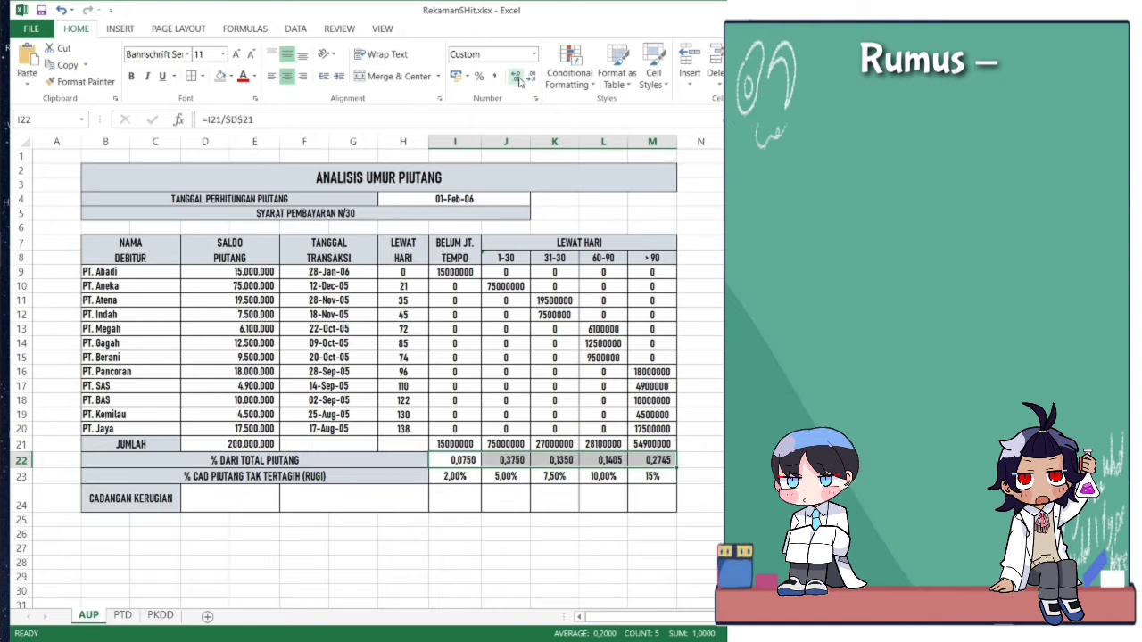
click(531, 78)
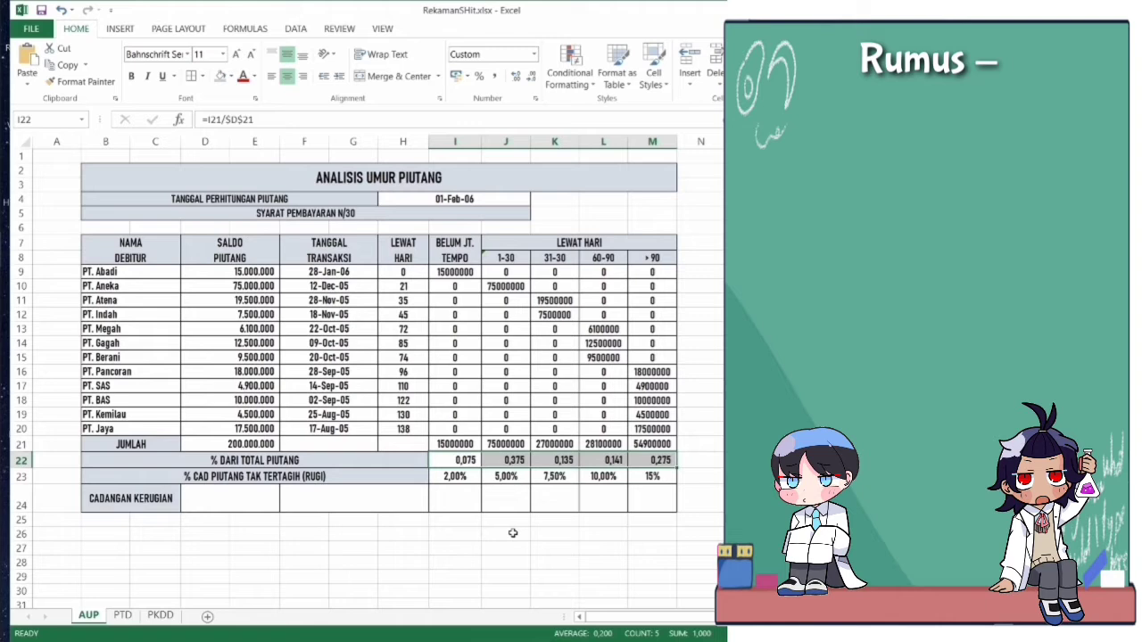
- Calculate the CADANGAN KERUGIAN row by entering =I21*I23 in cell I24 and filling it across to M24
click(462, 500)
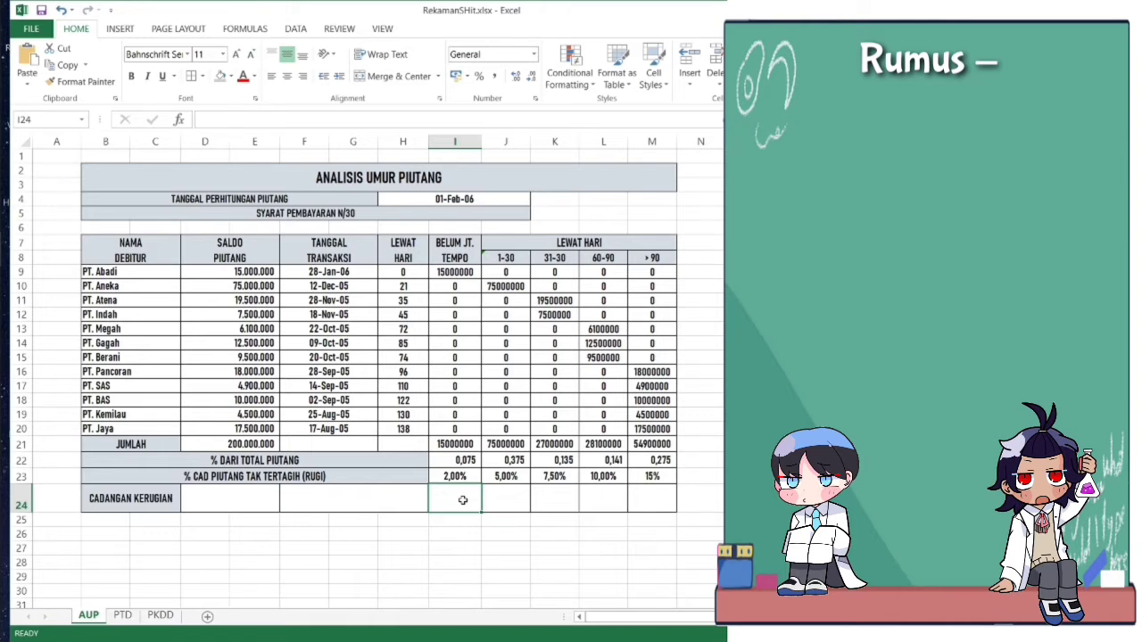
text(=)
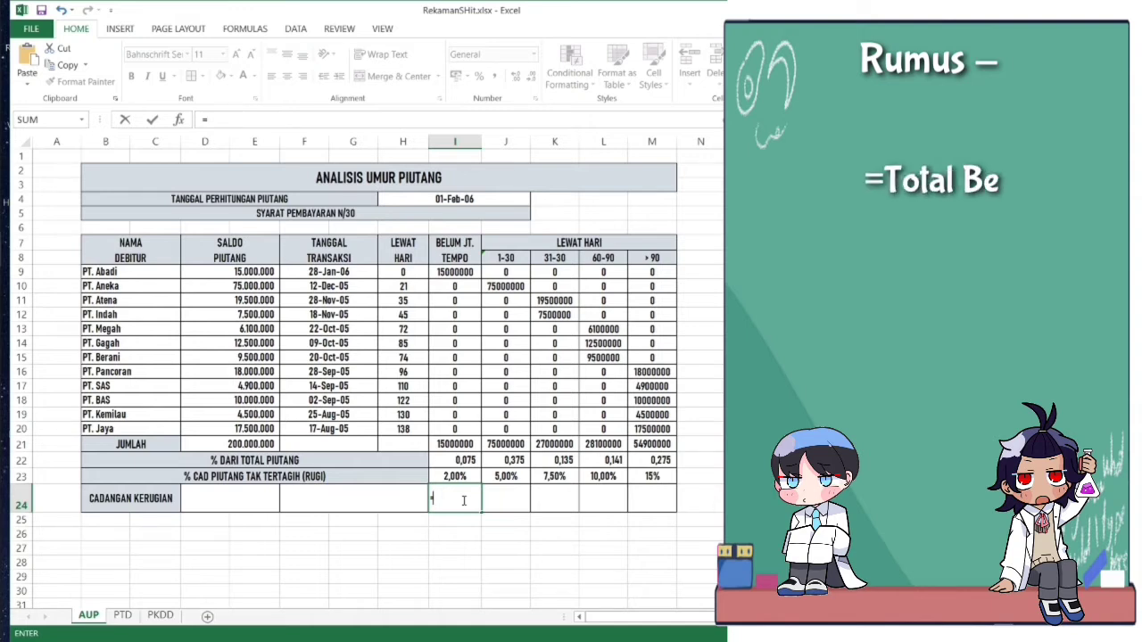
click(465, 445)
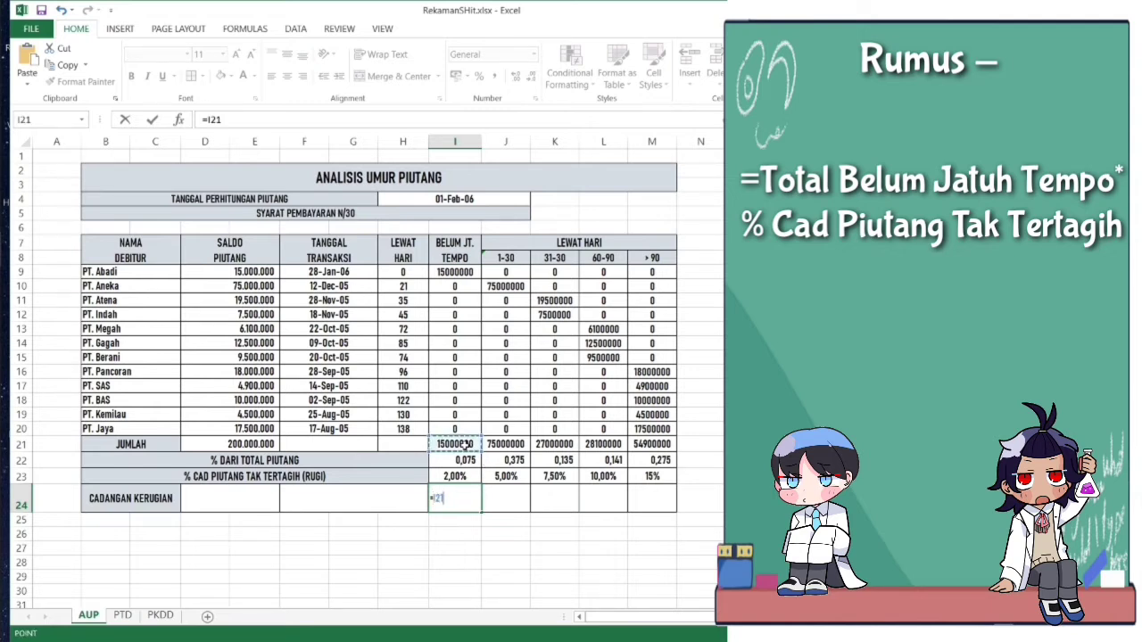
text(*)
click(462, 479)
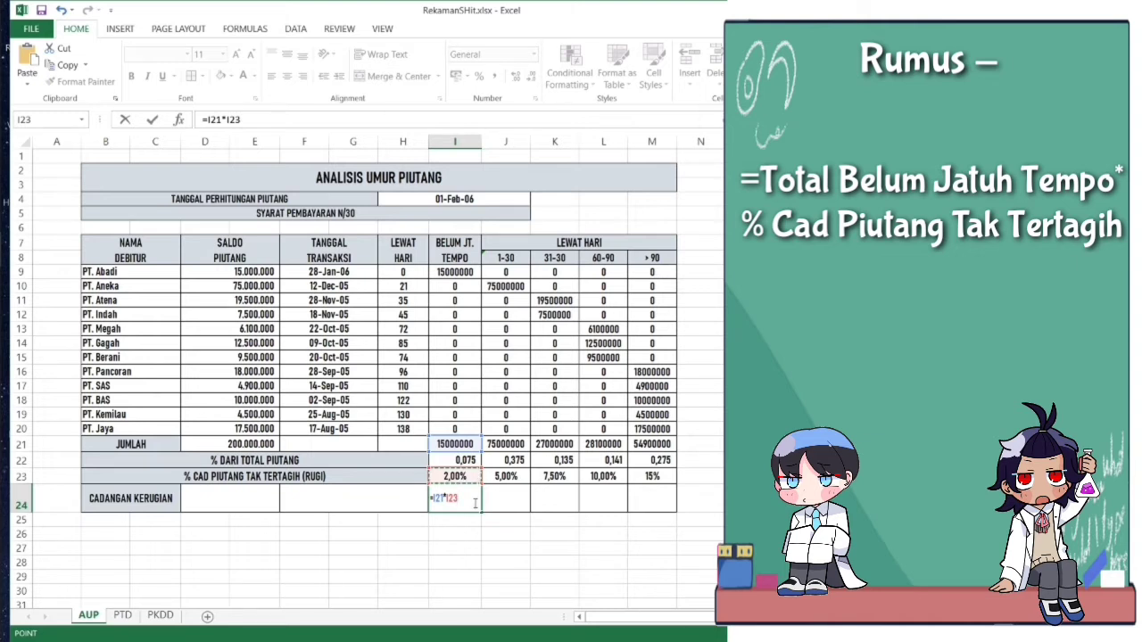
key(Return)
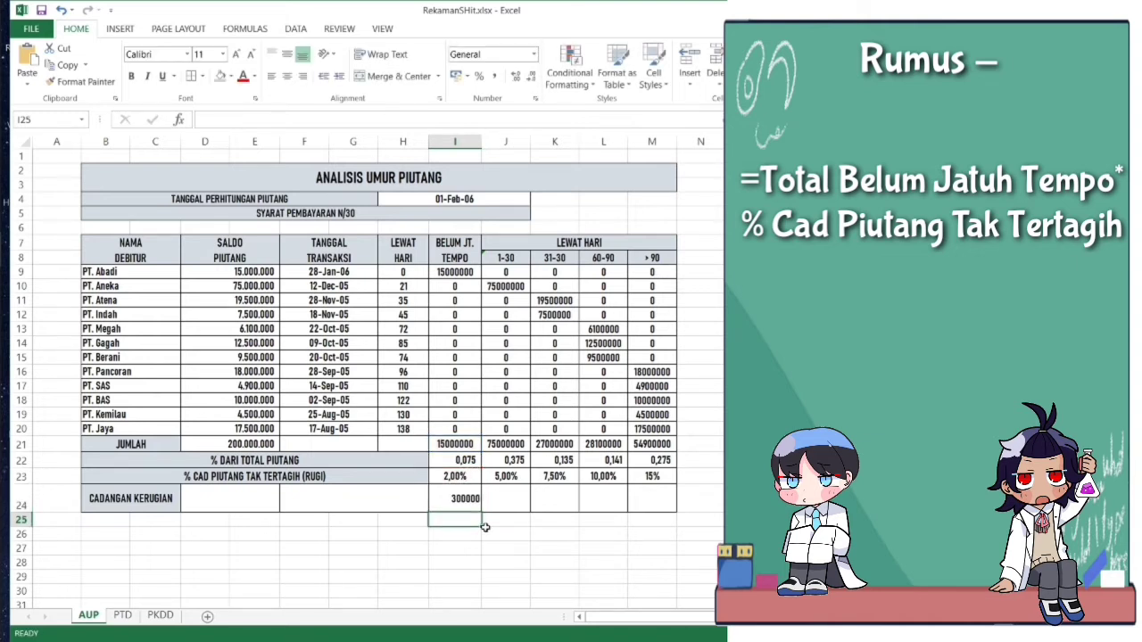
click(473, 505)
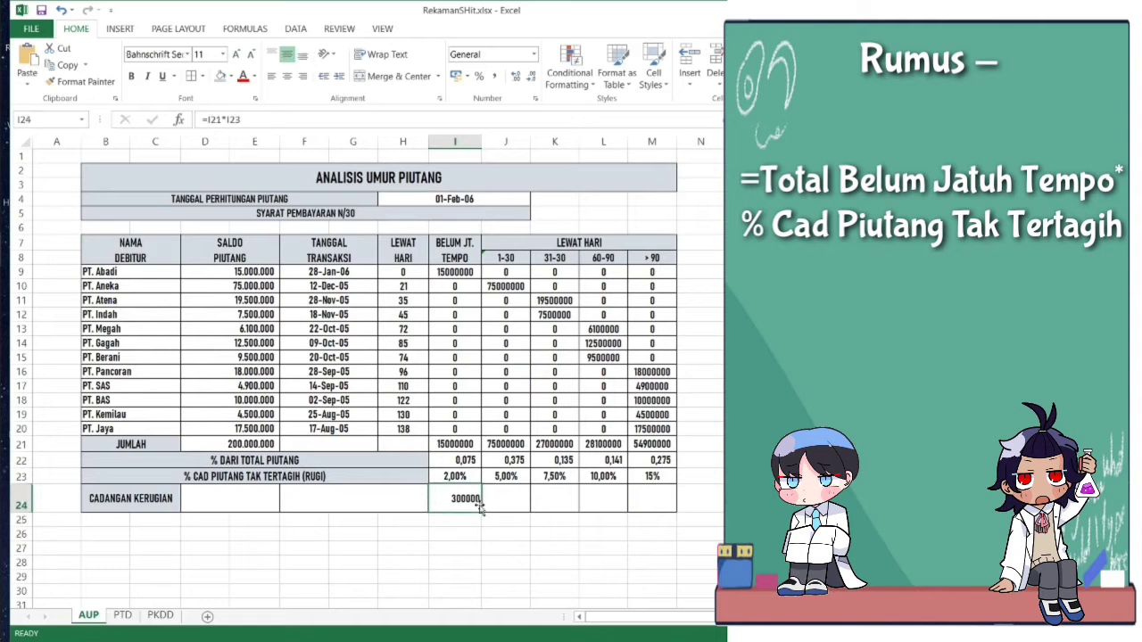
drag(481, 513, 656, 510)
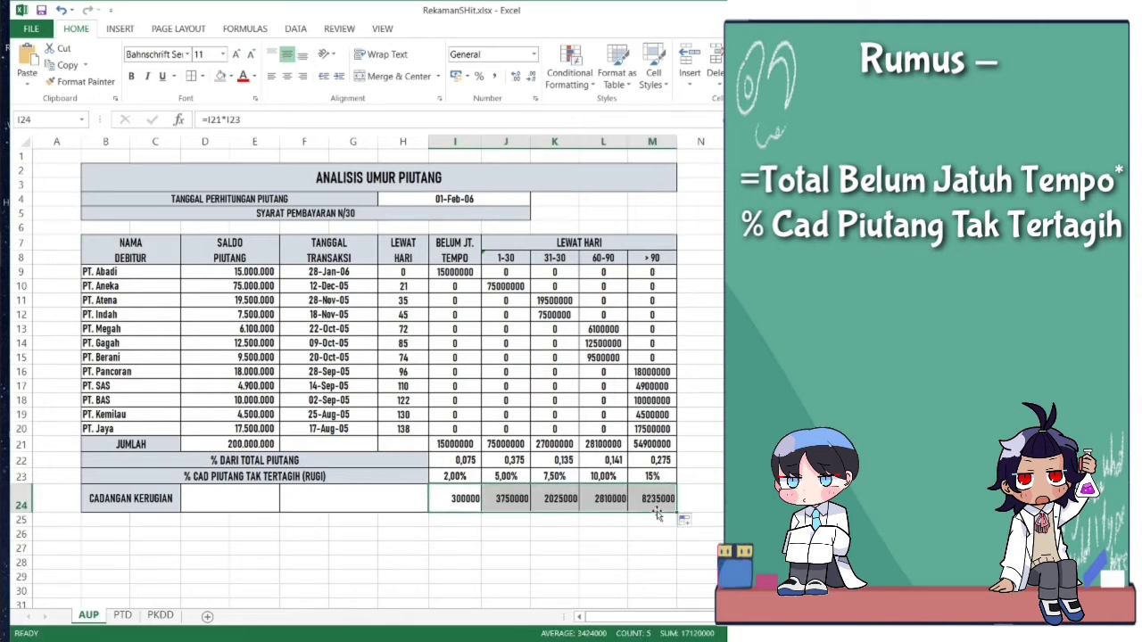
- Total the CADANGAN KERUGIAN amounts by entering =SUM(I24:M24) in the merged cell D24
click(220, 498)
text(=)
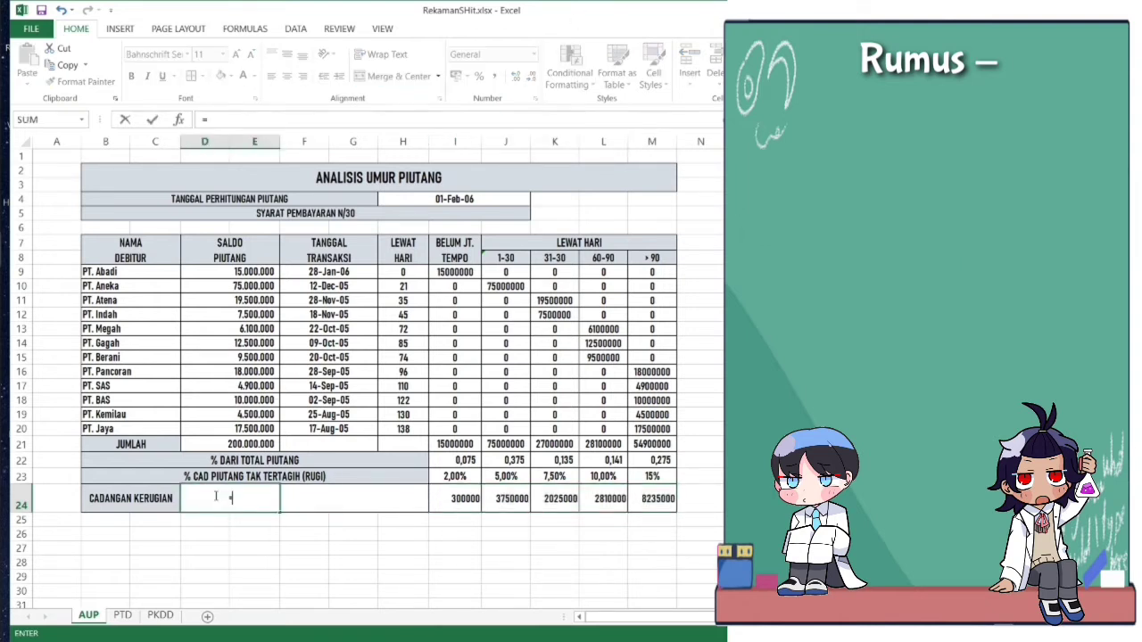
text(SUM()
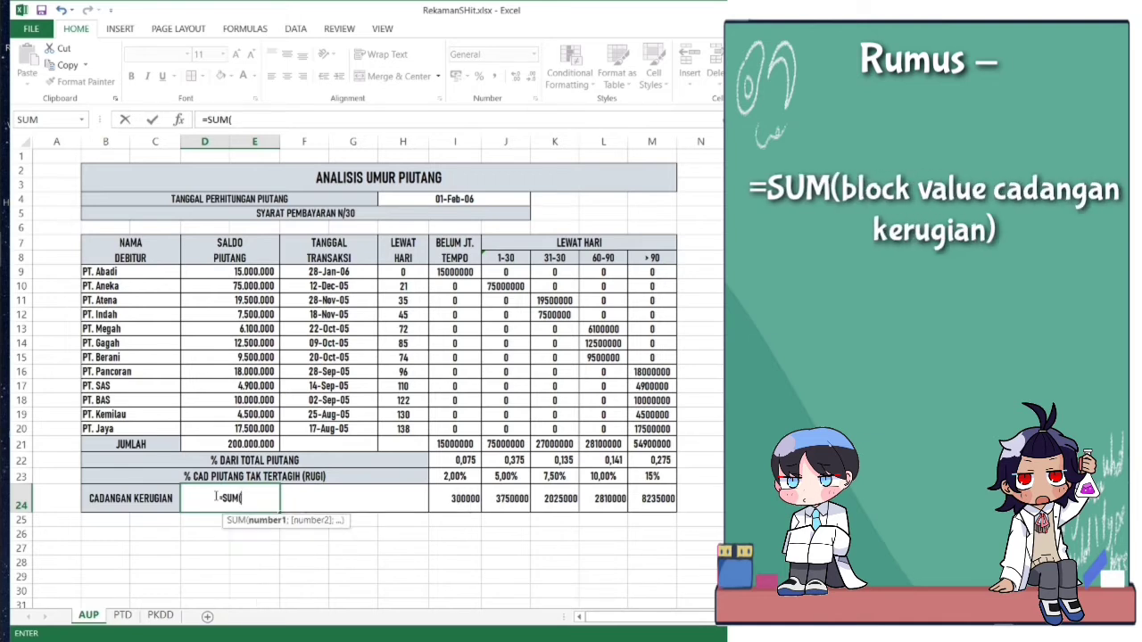
drag(436, 495, 640, 498)
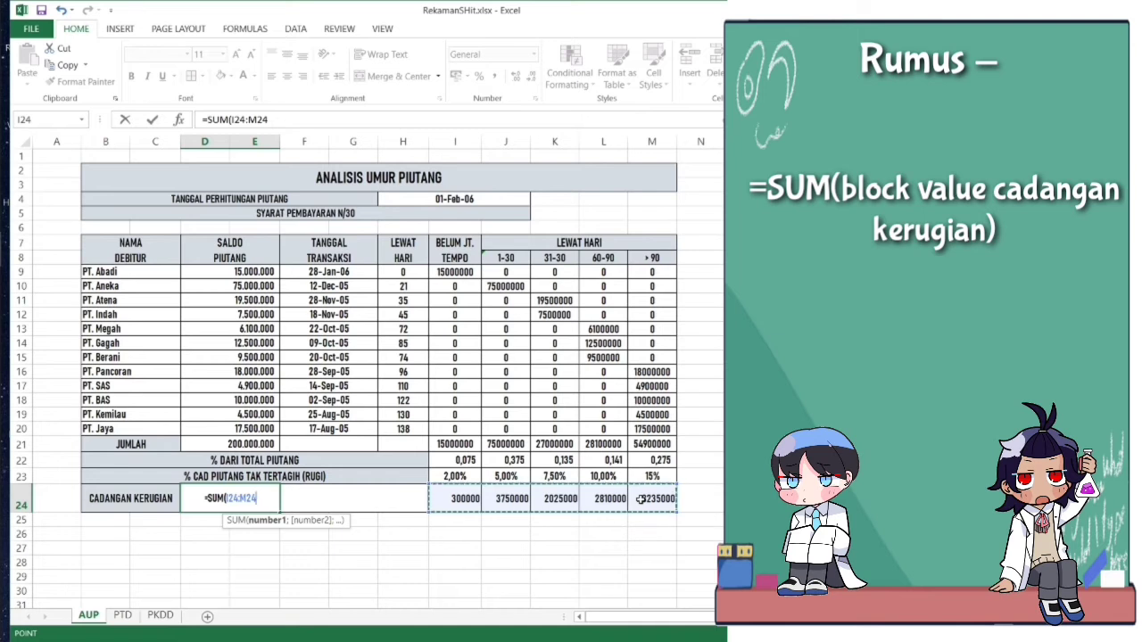
text())
key(Return)
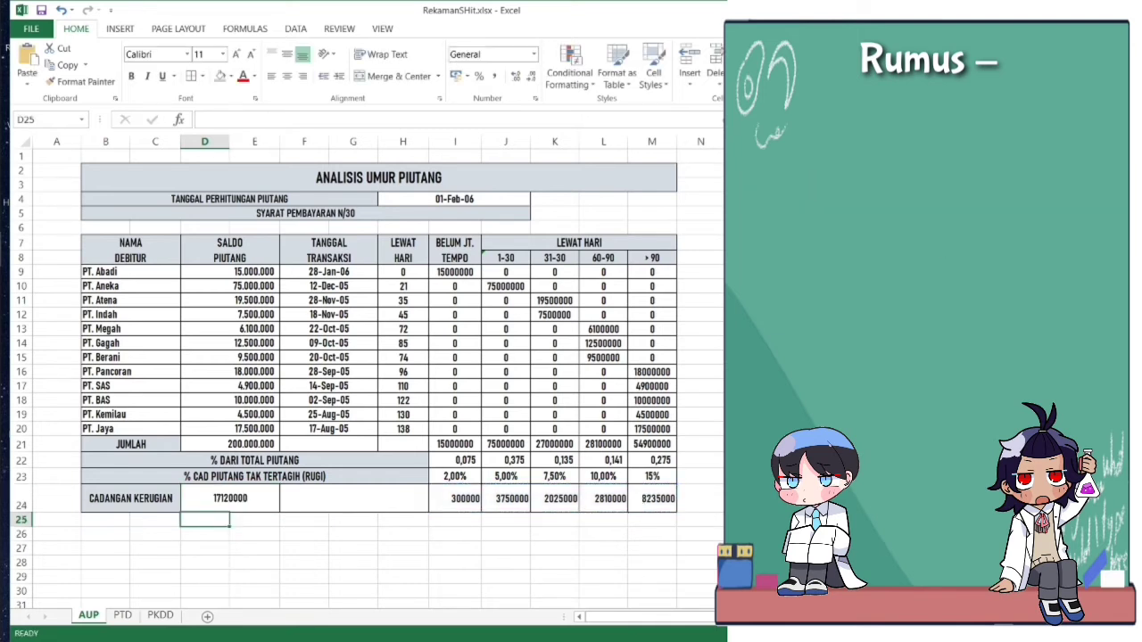
- On the PTD sheet, enter =(G6-G4)*G7 in cell H10 for the profit increase from higher sales
key(ctrl+Page_Down)
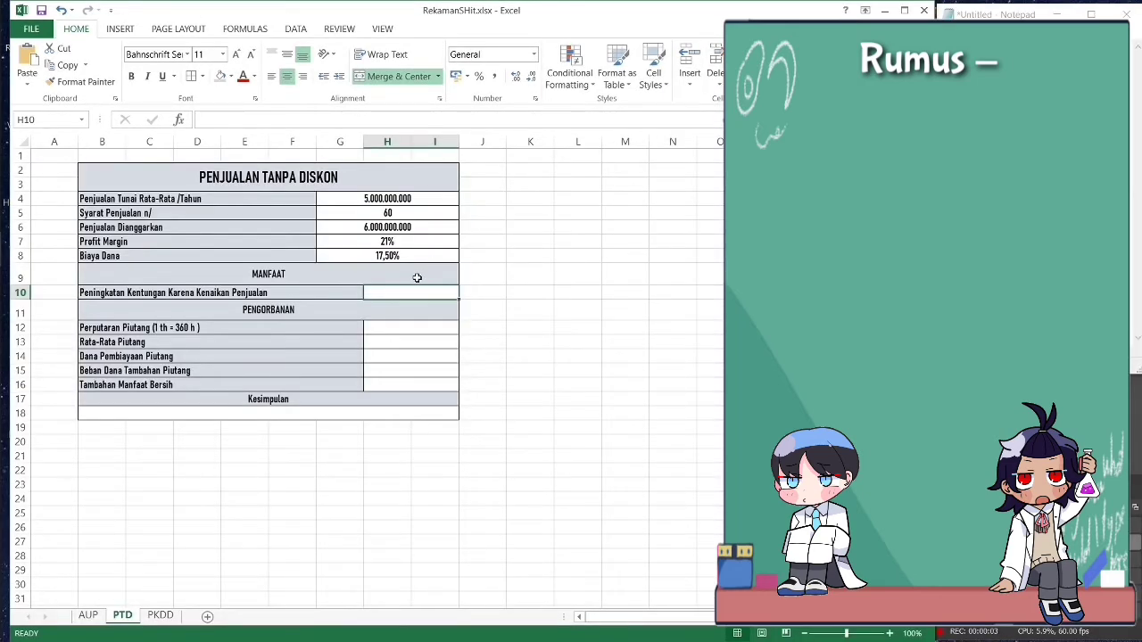
text(=)
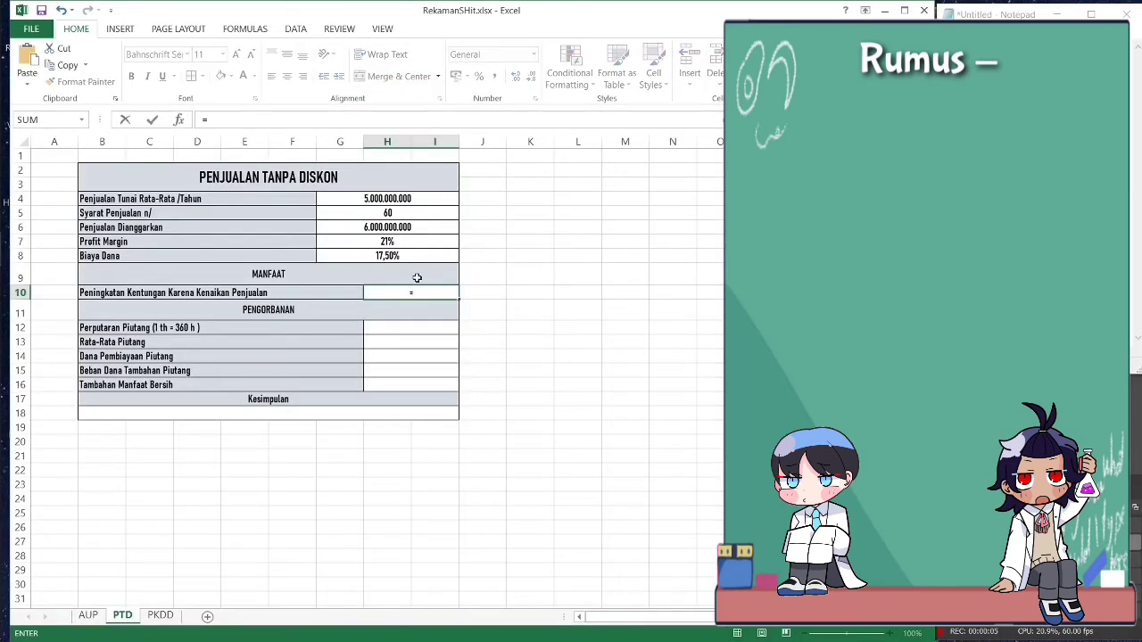
text(()
click(385, 227)
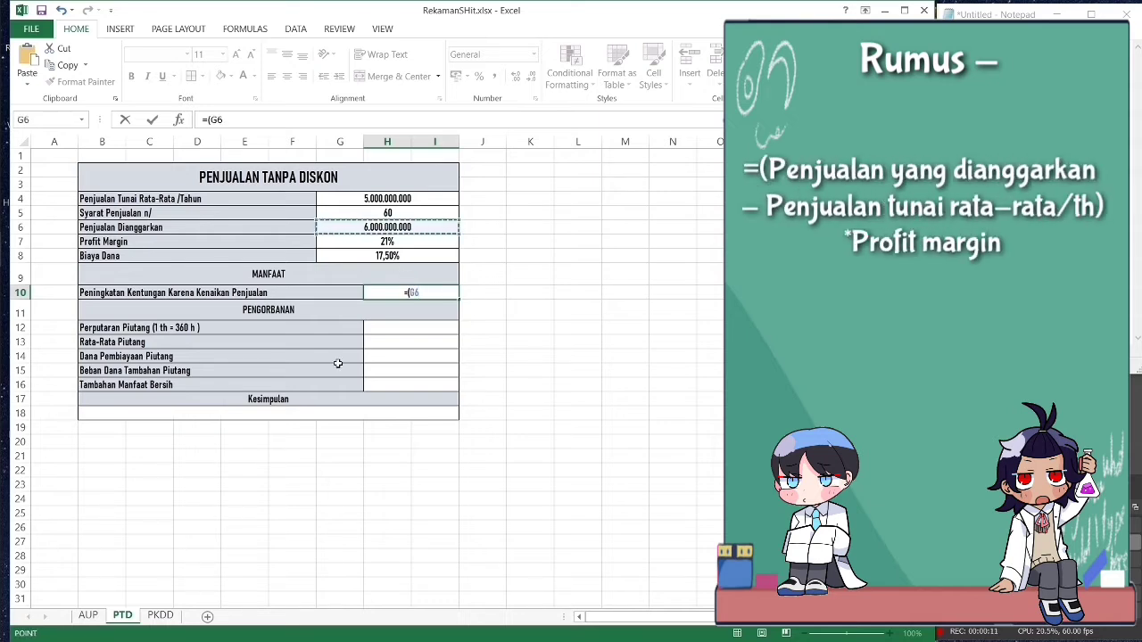
text(-)
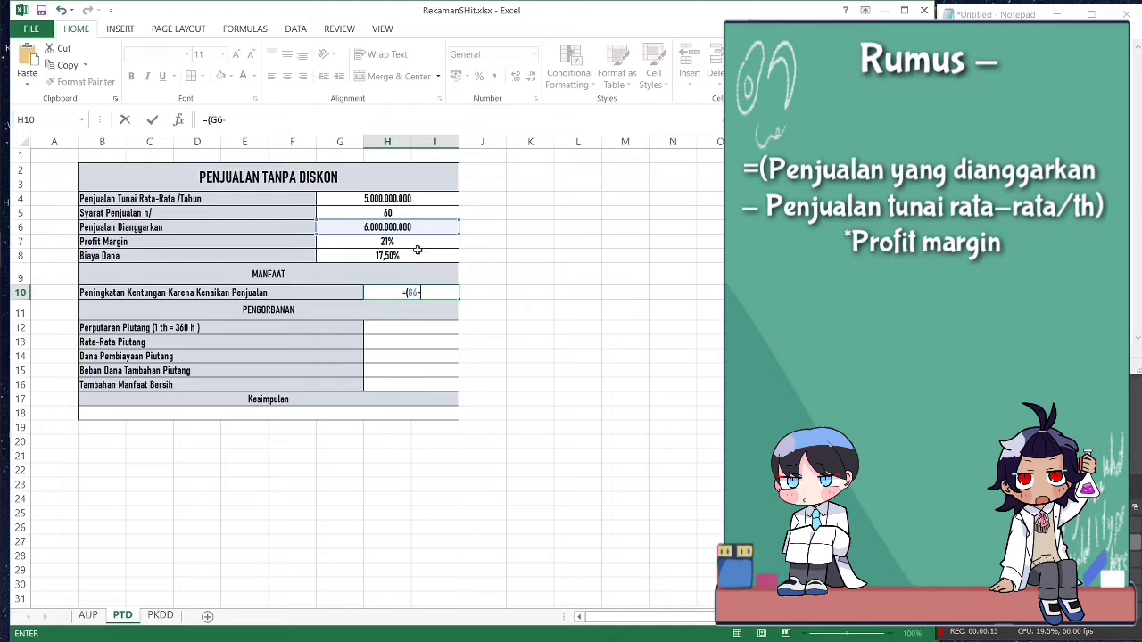
click(387, 200)
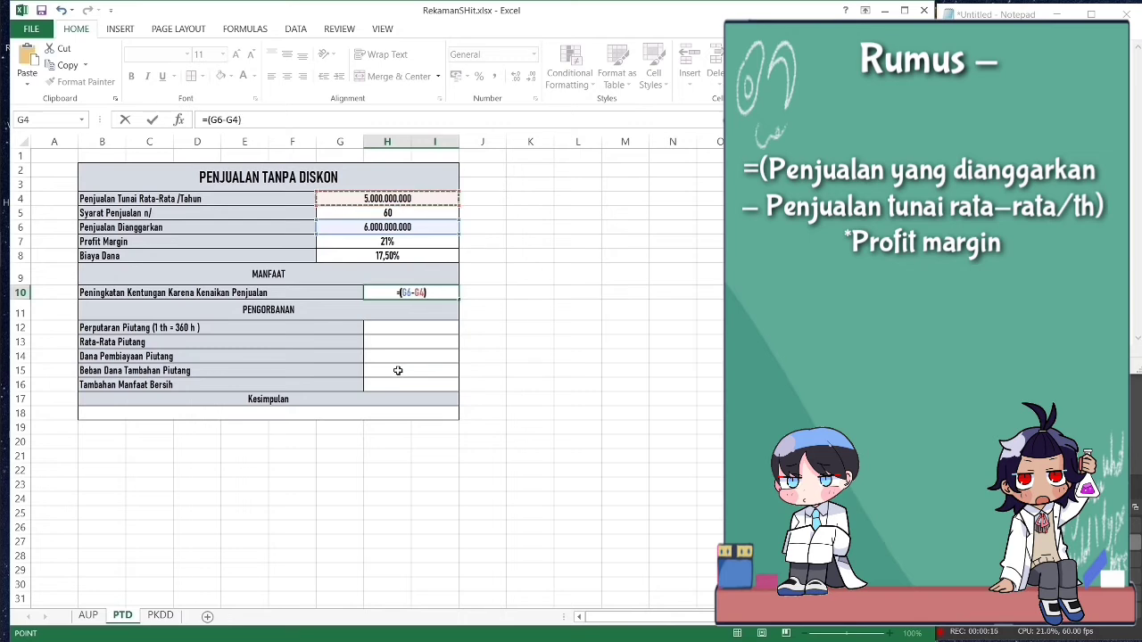
text())
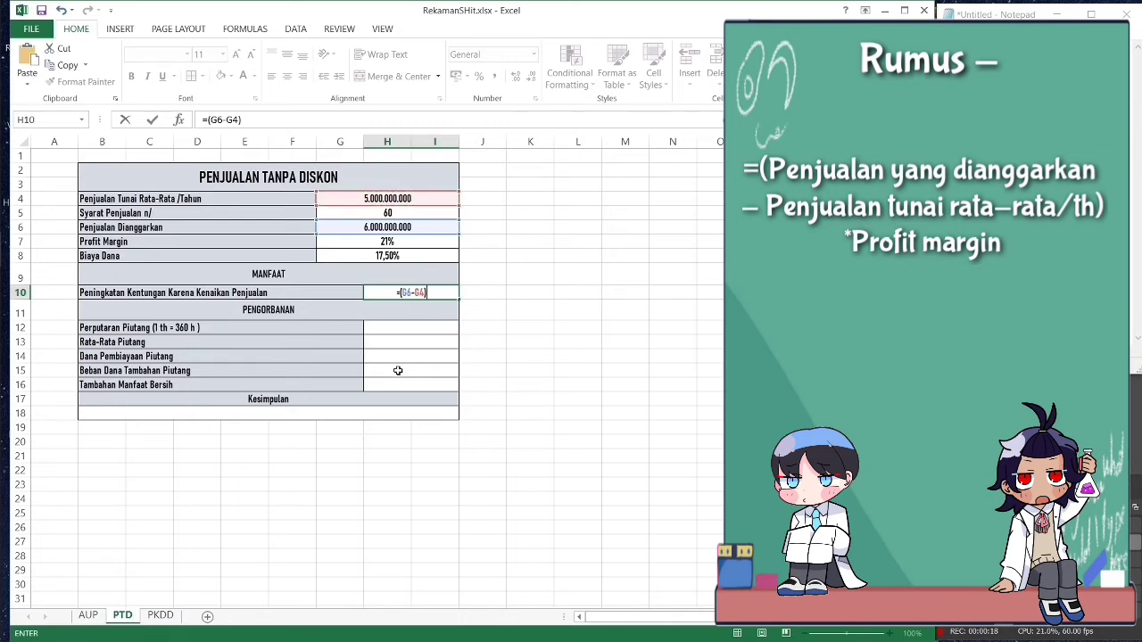
text(*)
click(417, 239)
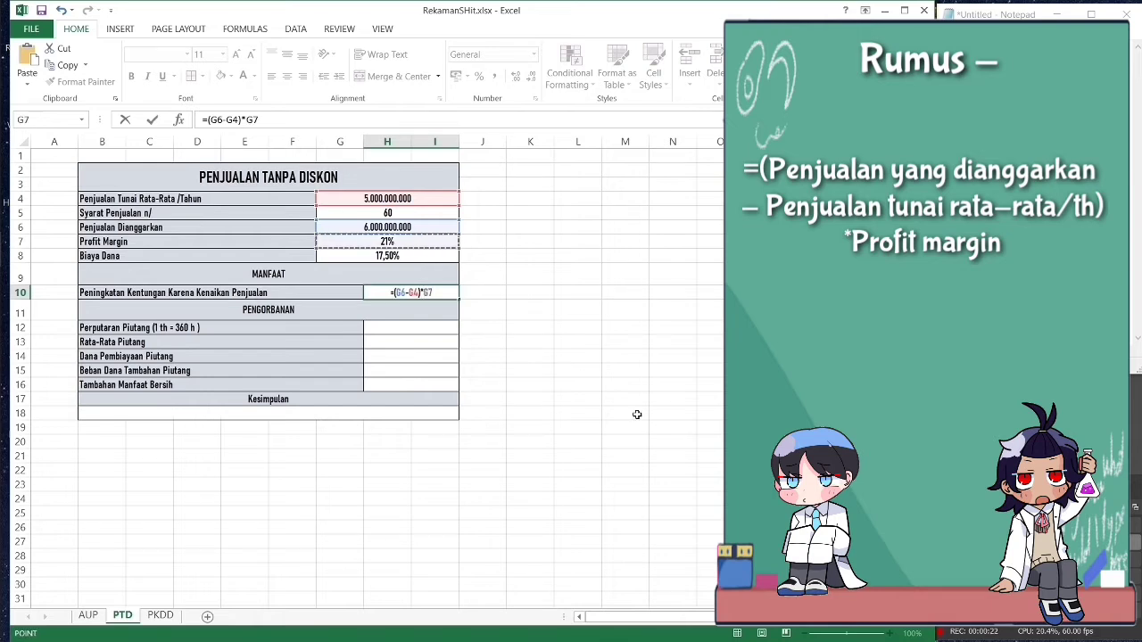
key(Return)
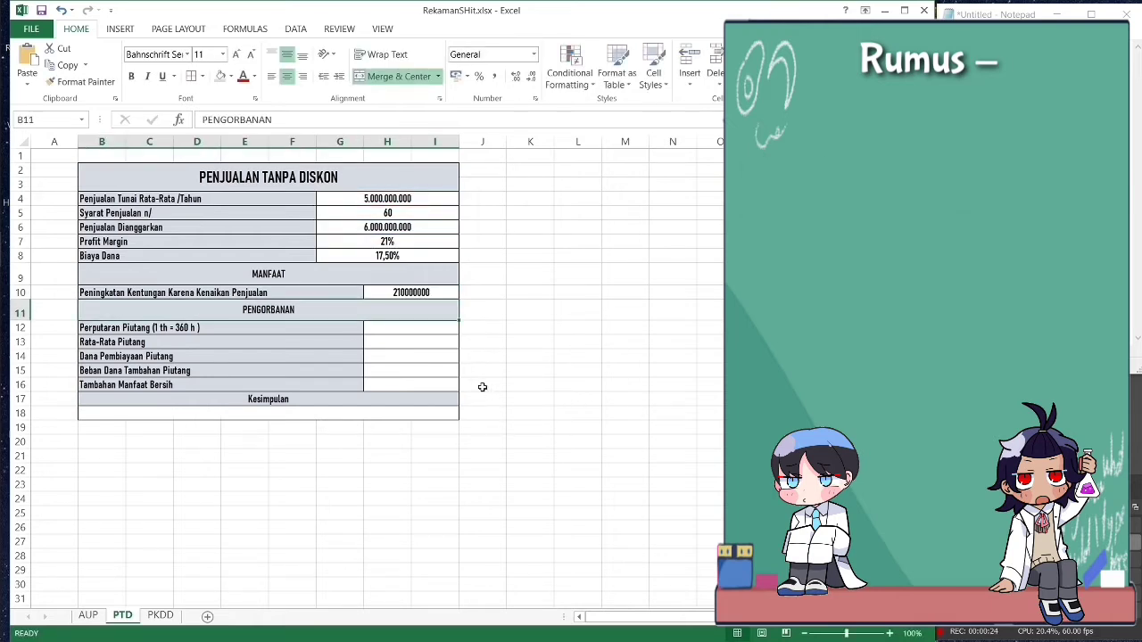
- Calculate Perputaran Piutang in cell H12 with the formula =360/G5
click(437, 330)
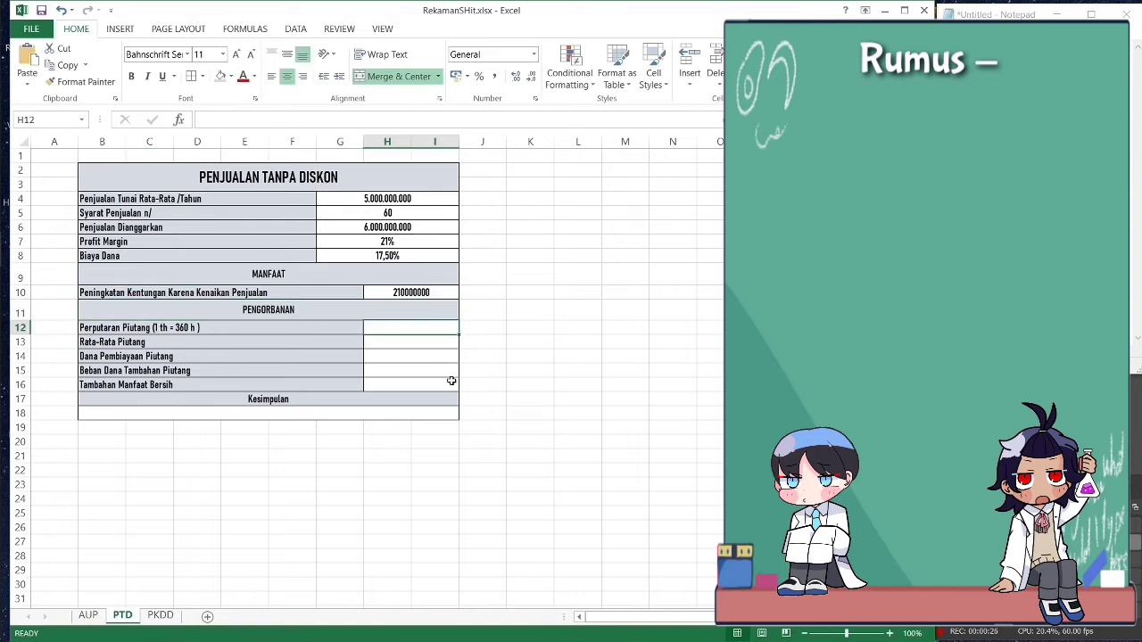
text(=)
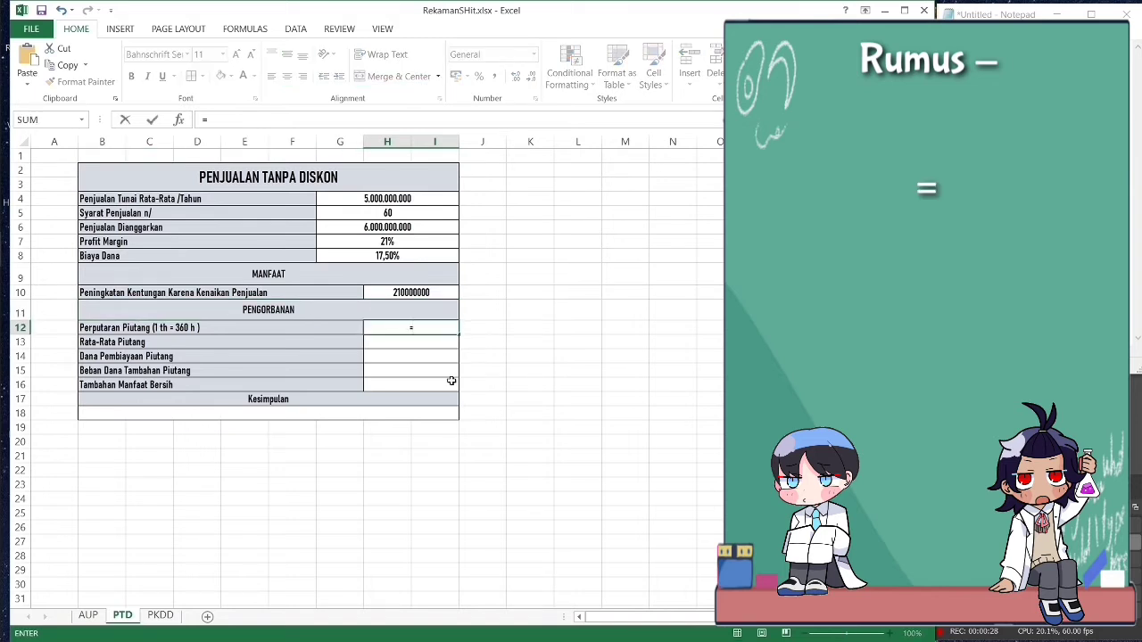
text(360)
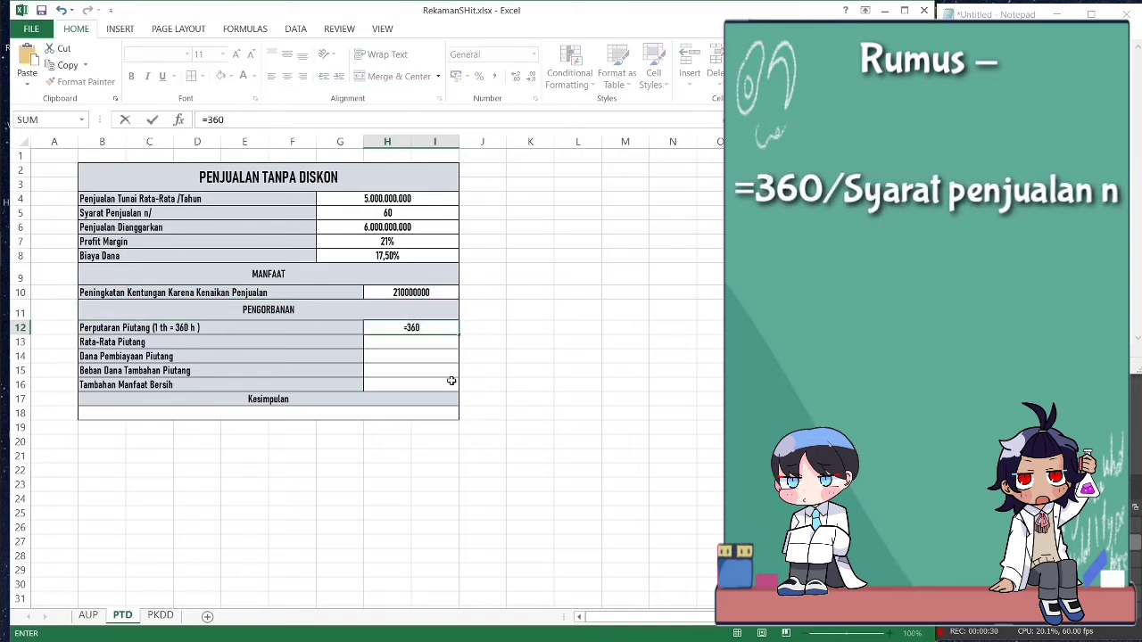
text(/)
click(382, 212)
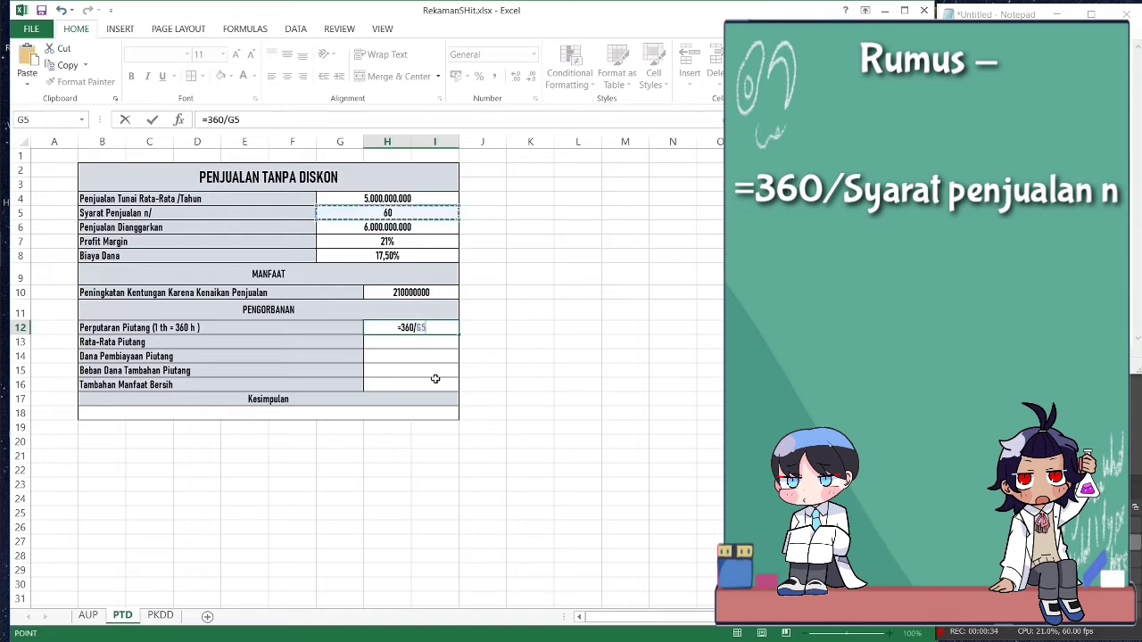
key(Return)
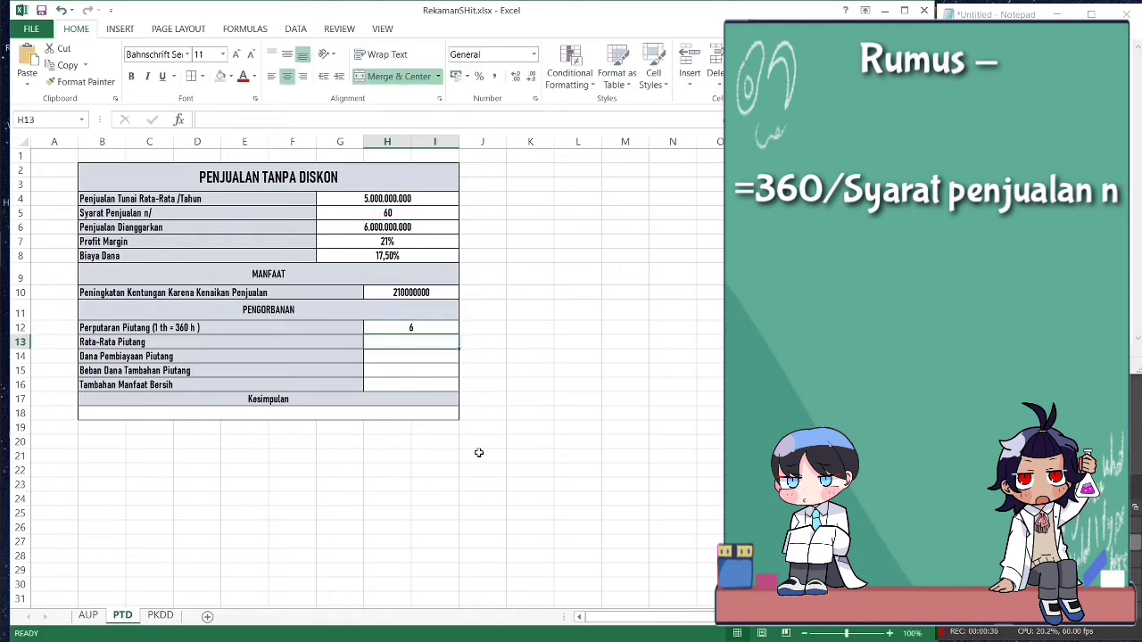
- Calculate Rata-Rata Piutang in cell H13 by dividing the budgeted sales by the receivables turnover, =G6/H12
text(=)
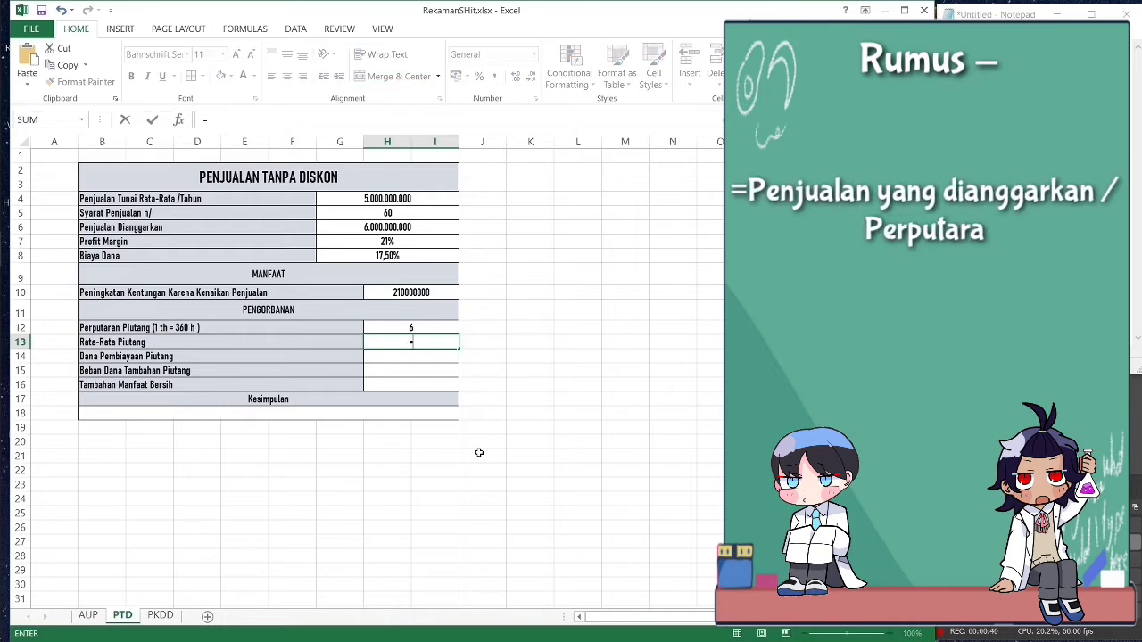
click(384, 228)
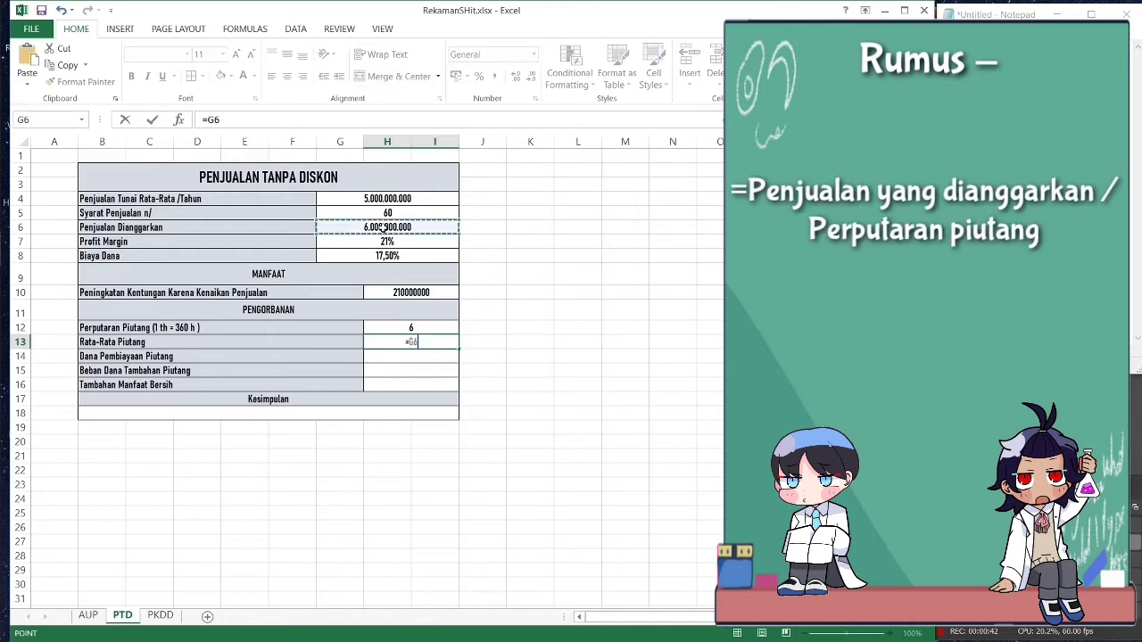
text(/)
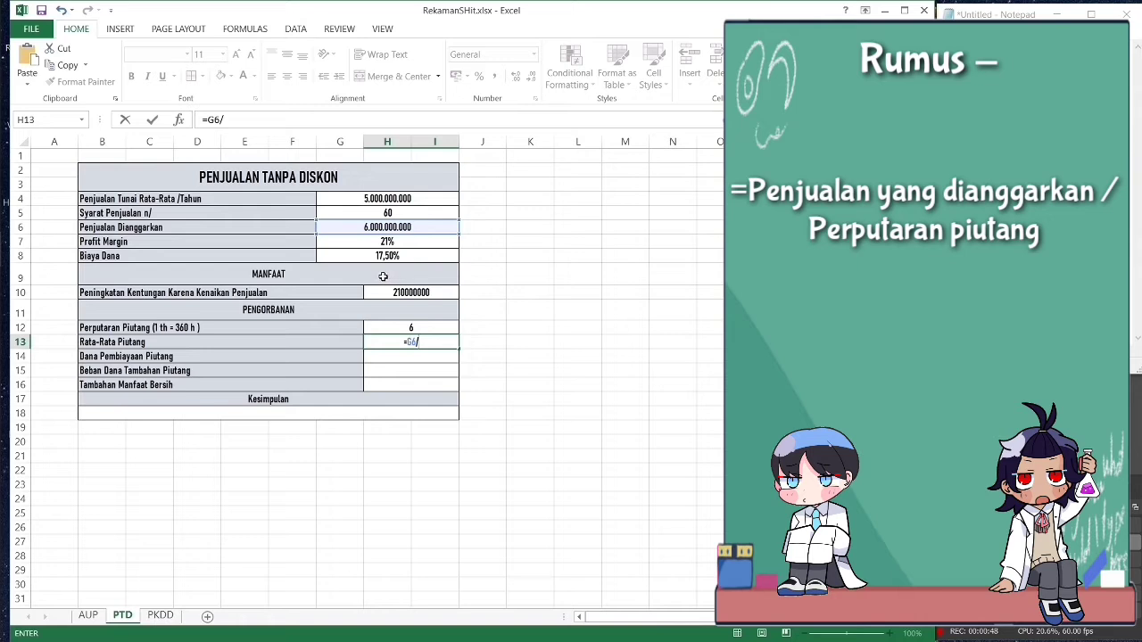
click(411, 327)
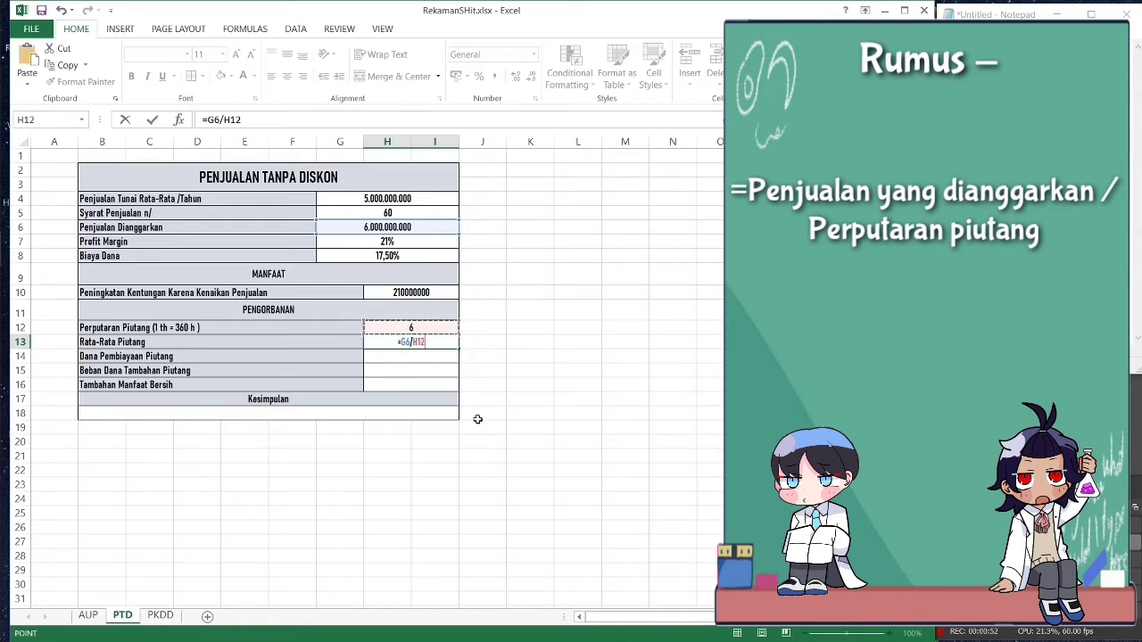
key(Return)
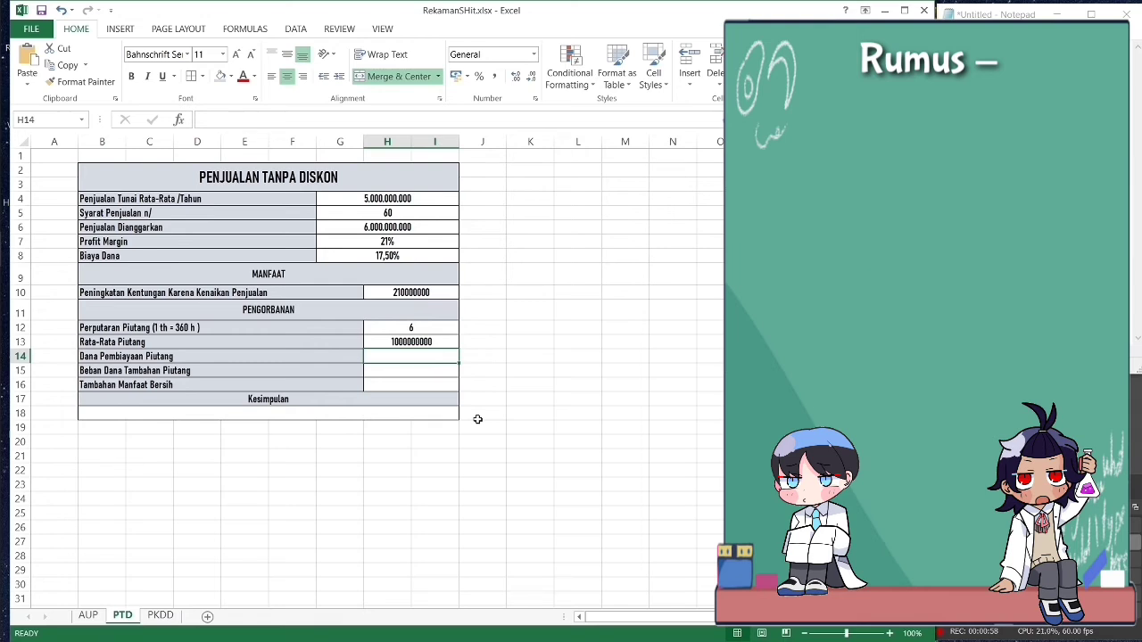
- Calculate Dana Pembiayaan Piutang in cell H14 with the formula =(1-G7)*H13
text(=(1-)
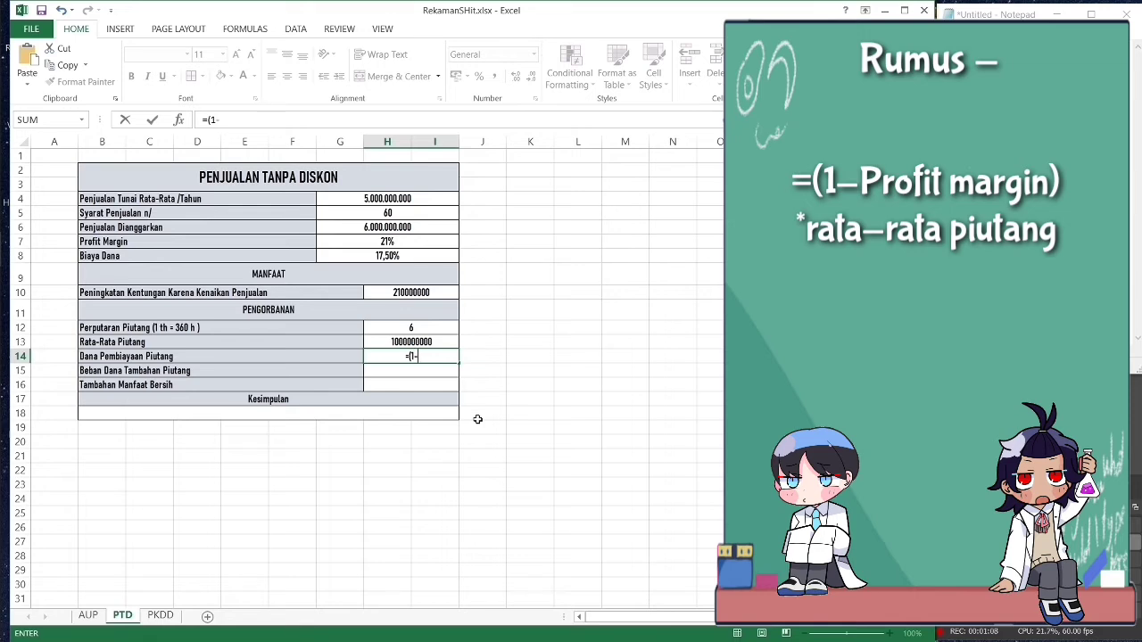
click(398, 242)
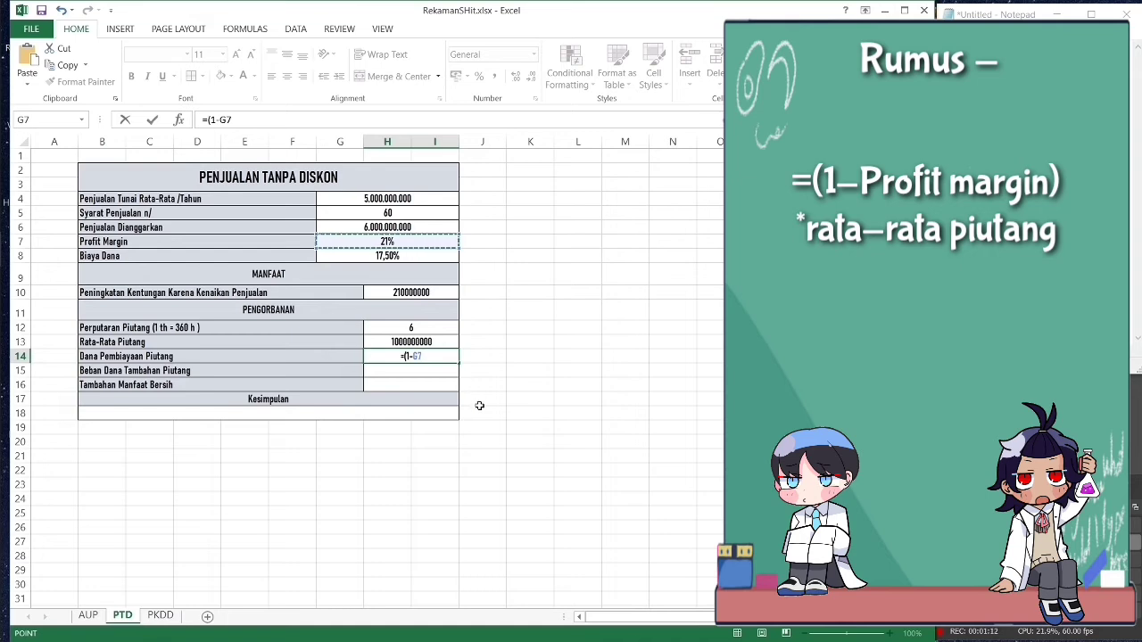
text()*)
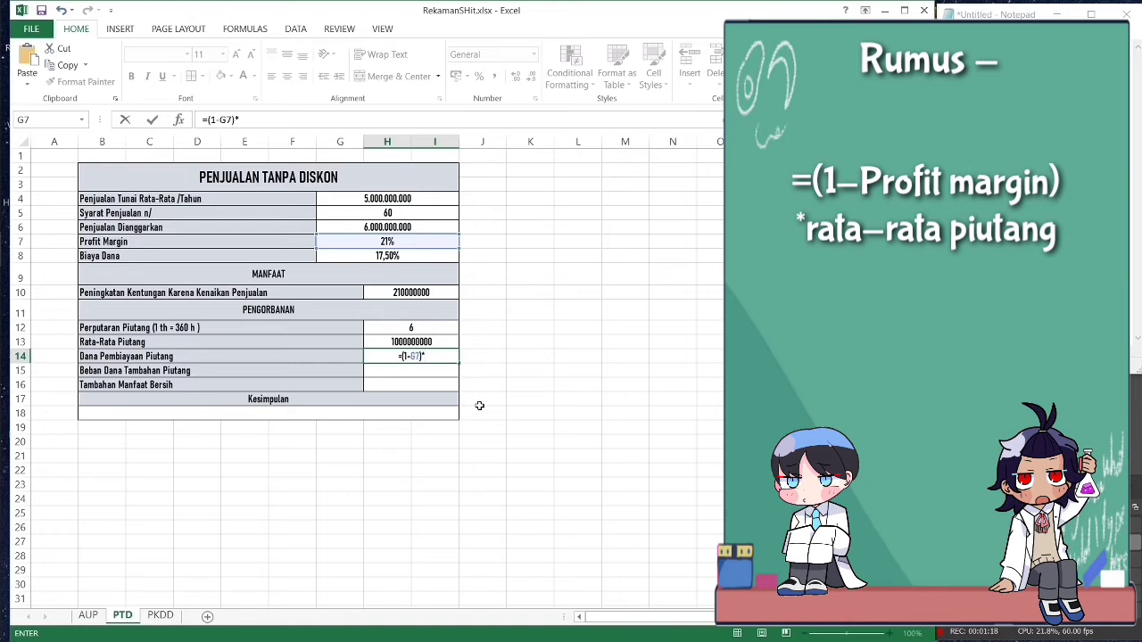
click(398, 342)
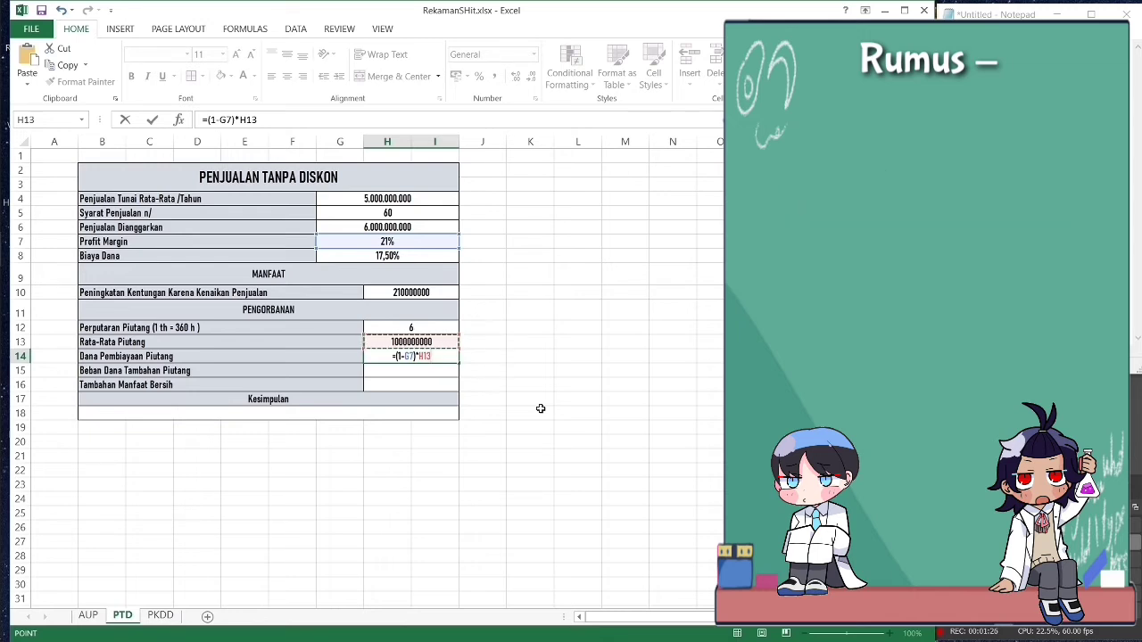
key(Return)
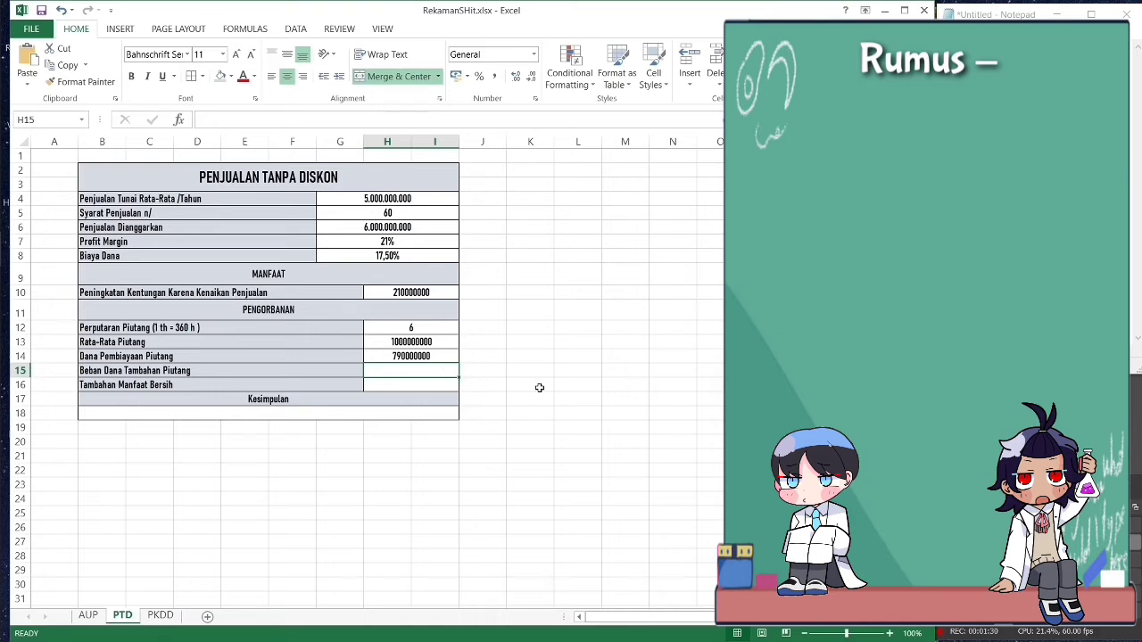
- Calculate Beban Dana Tambahan Piutang in cell H15 by multiplying Biaya Dana by the receivables financing, =G8*H14
text(=)
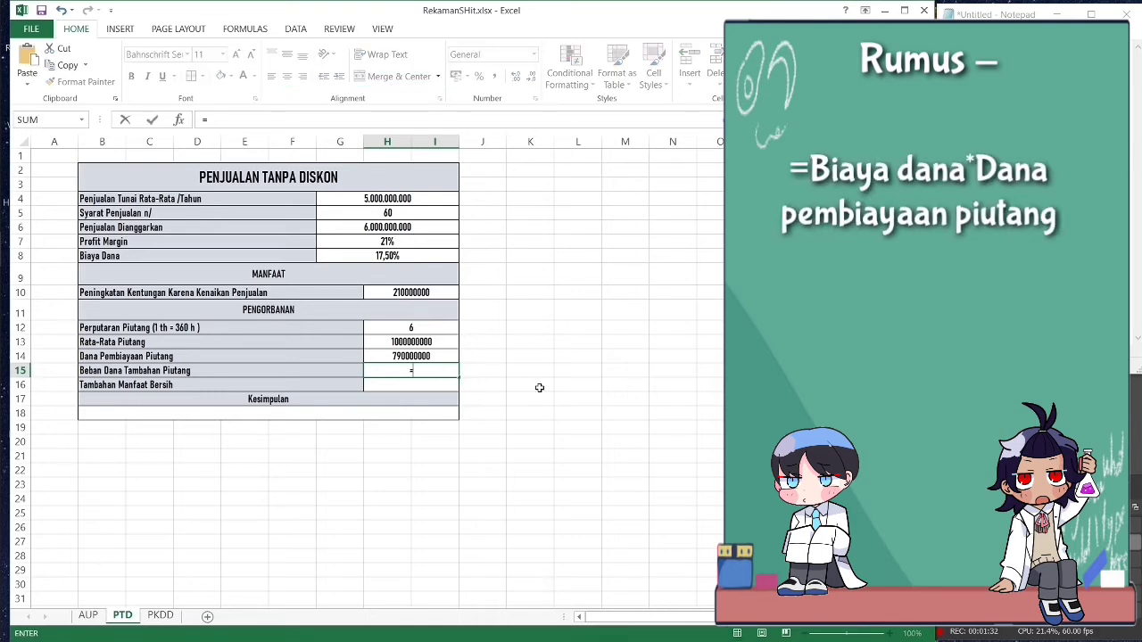
click(401, 257)
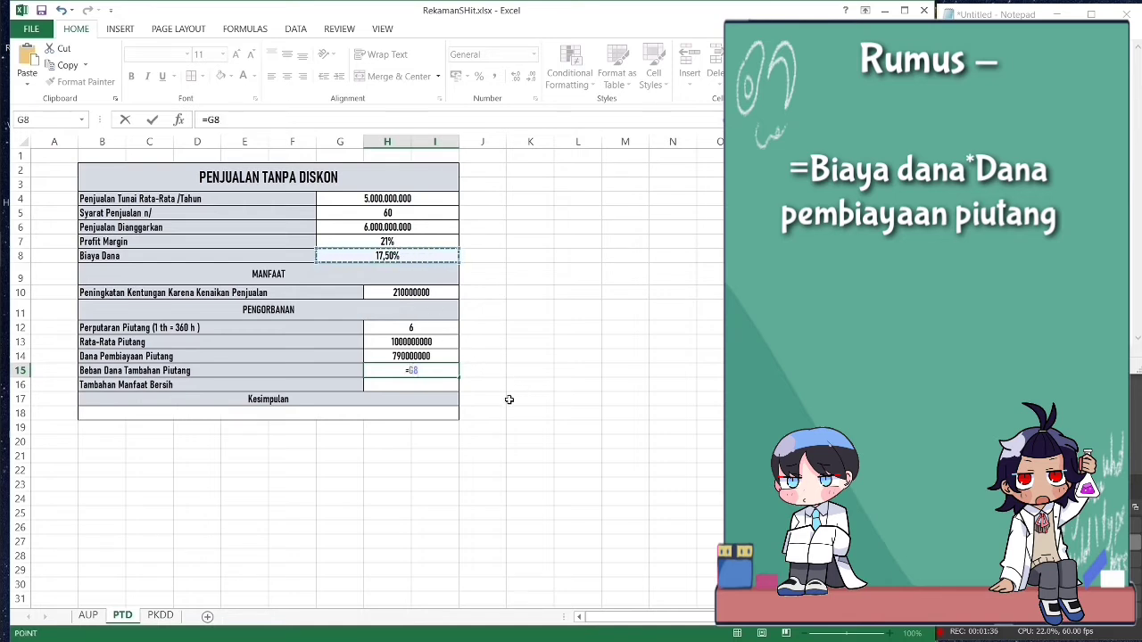
text(*)
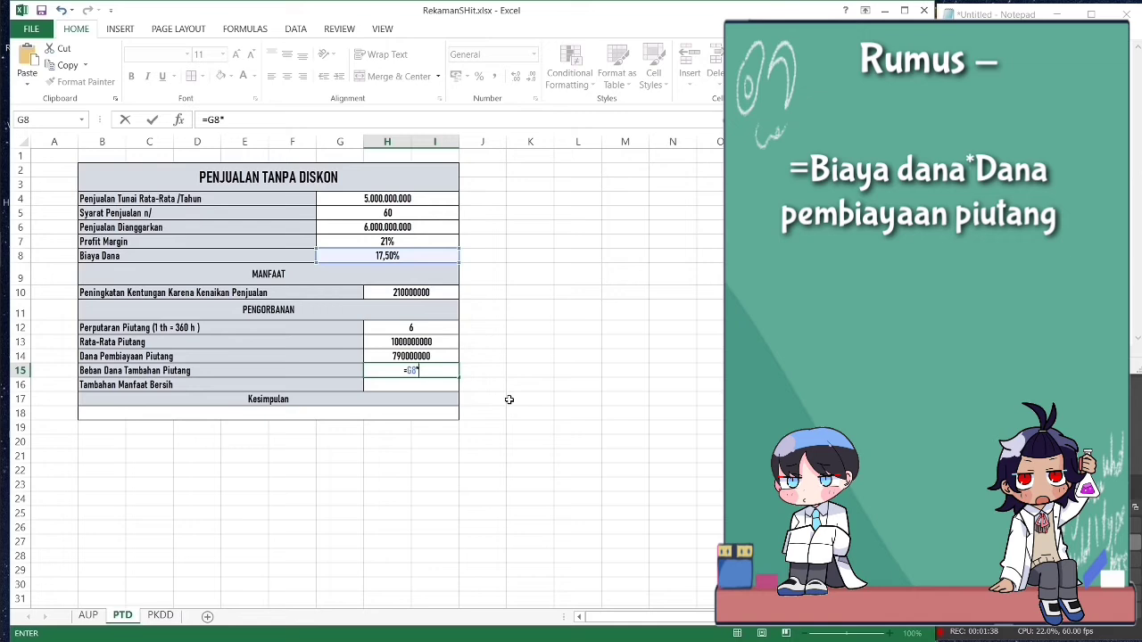
click(389, 354)
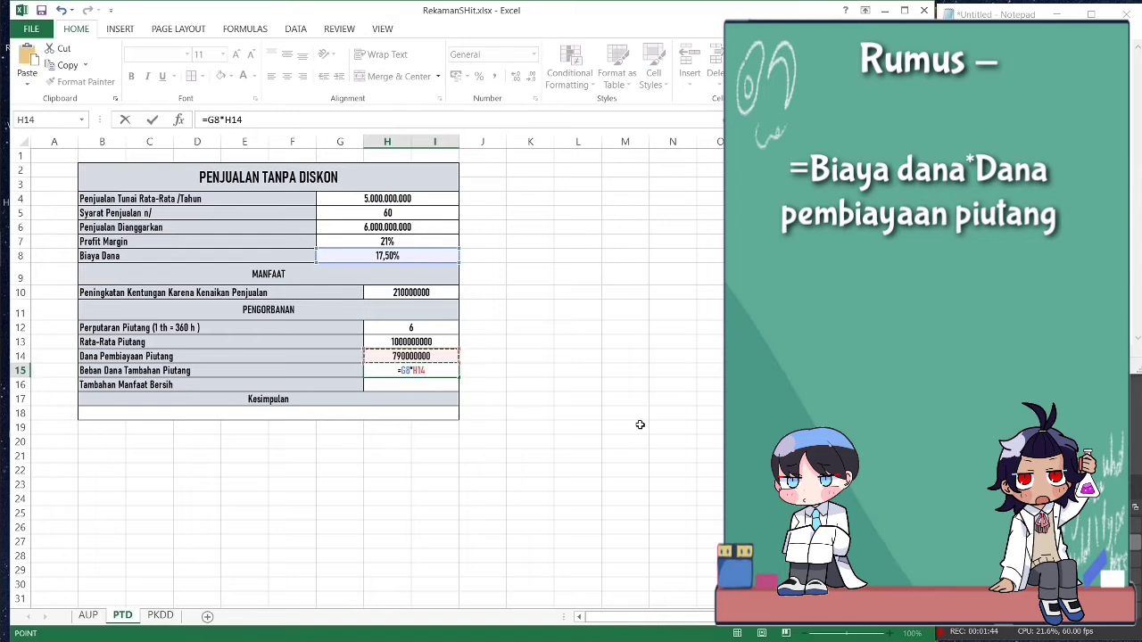
key(Return)
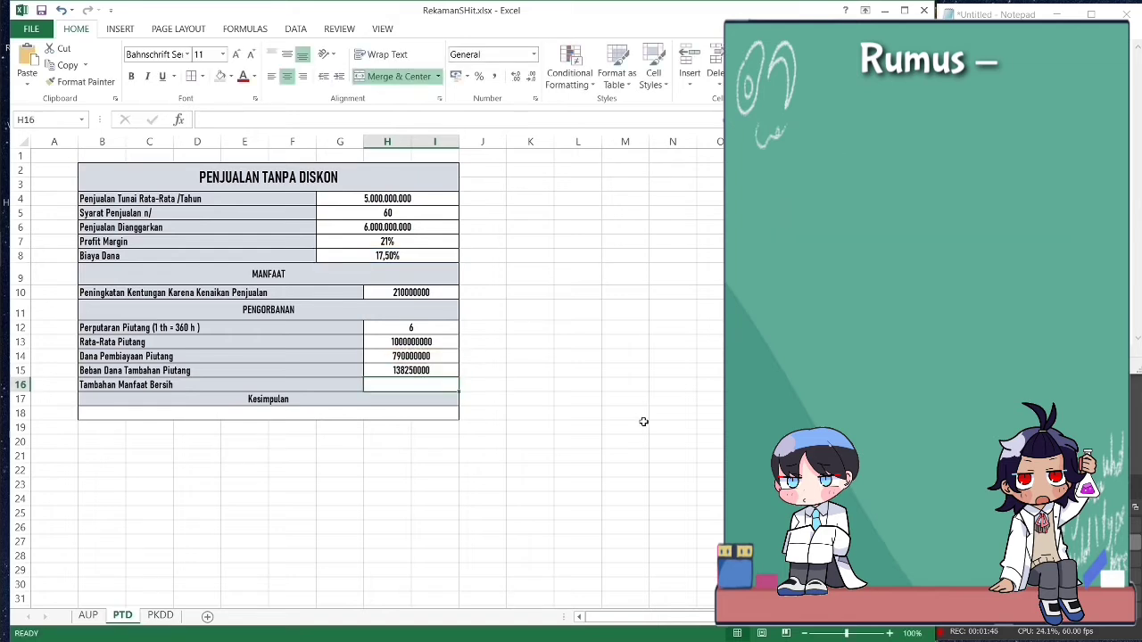
- Calculate Tambahan Manfaat Bersih in cell H16 as the profit increase minus the additional funding cost, =H10-H15
text(=)
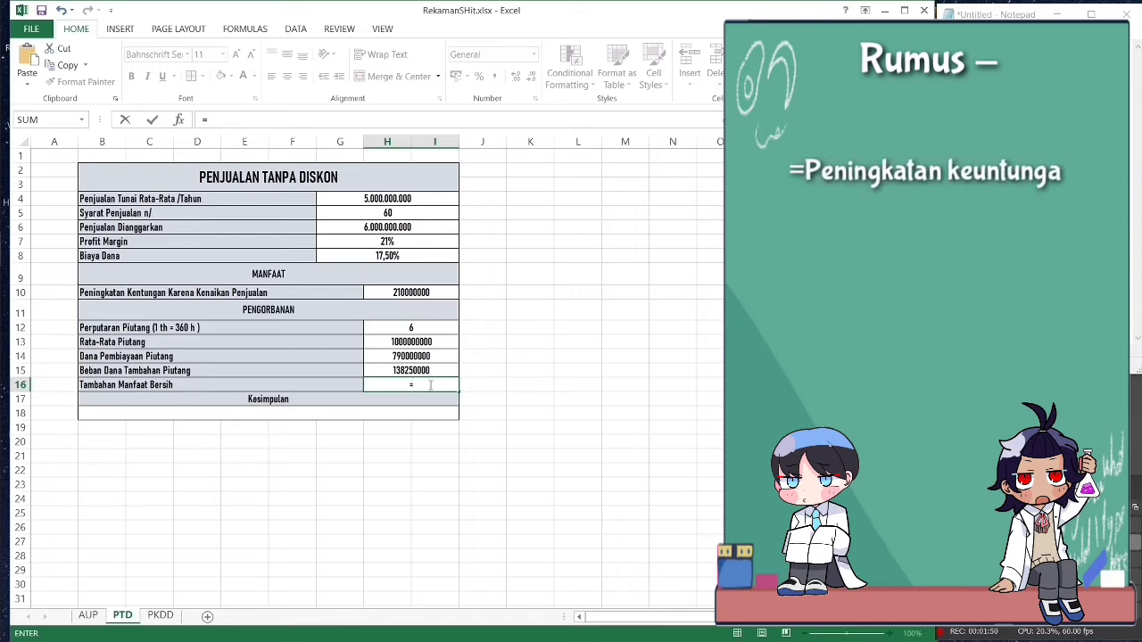
click(395, 292)
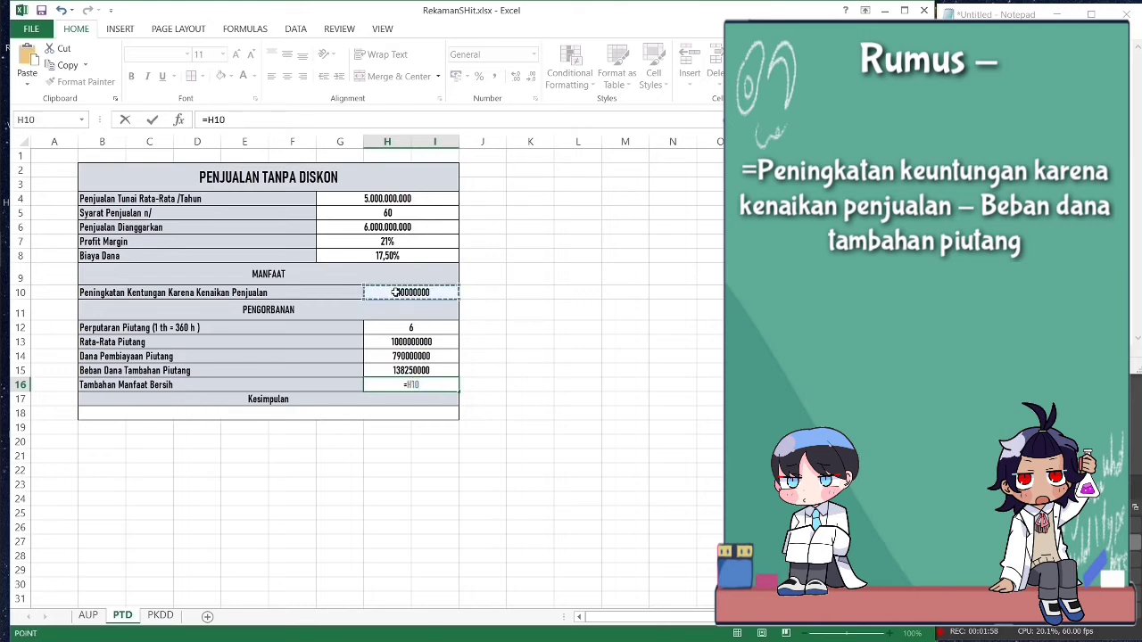
text(-)
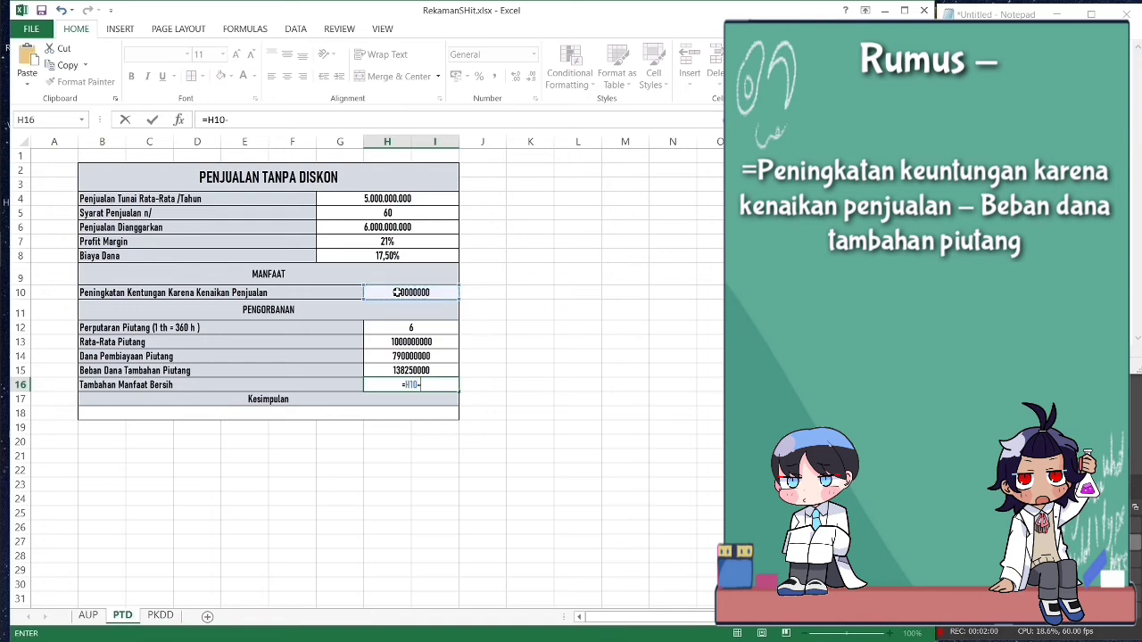
click(413, 370)
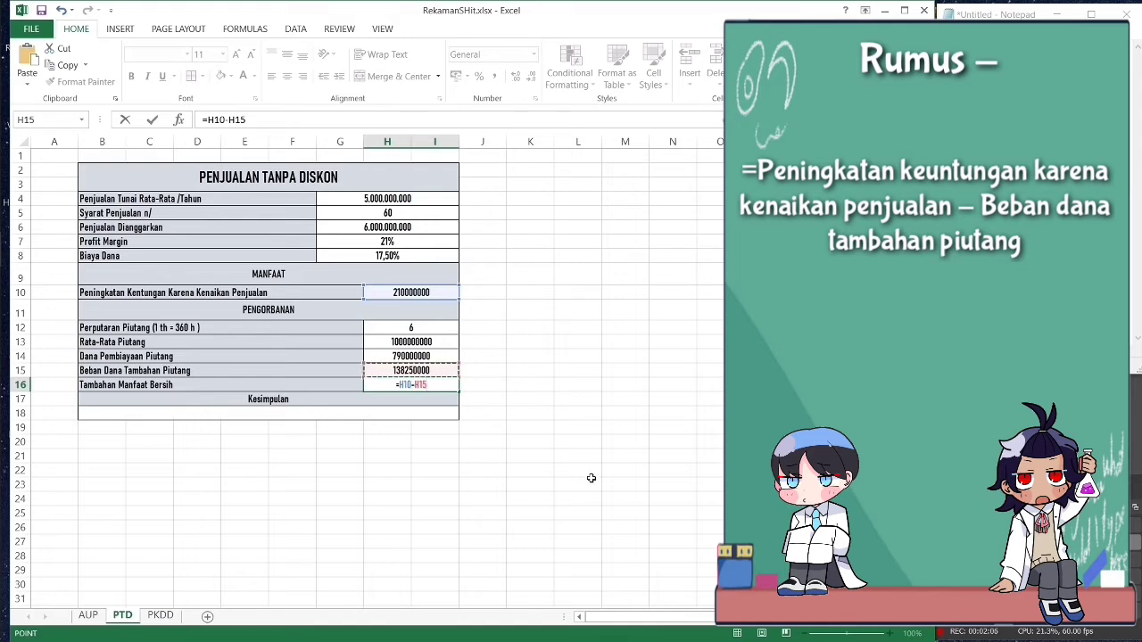
key(Return)
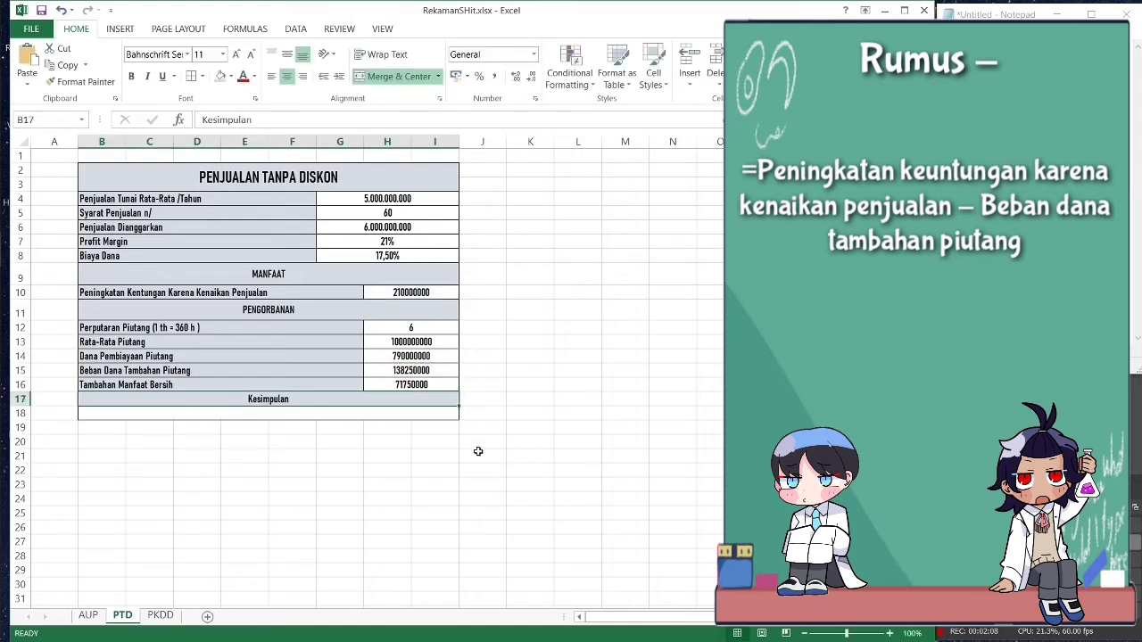
- Add the conclusion in cell B18 with the formula =IF(H16>0;"Kebijakan Layak Dipertimbangkan";"Kebijakan Tidak Layak Dipertimbangkan")
click(405, 416)
text(=)
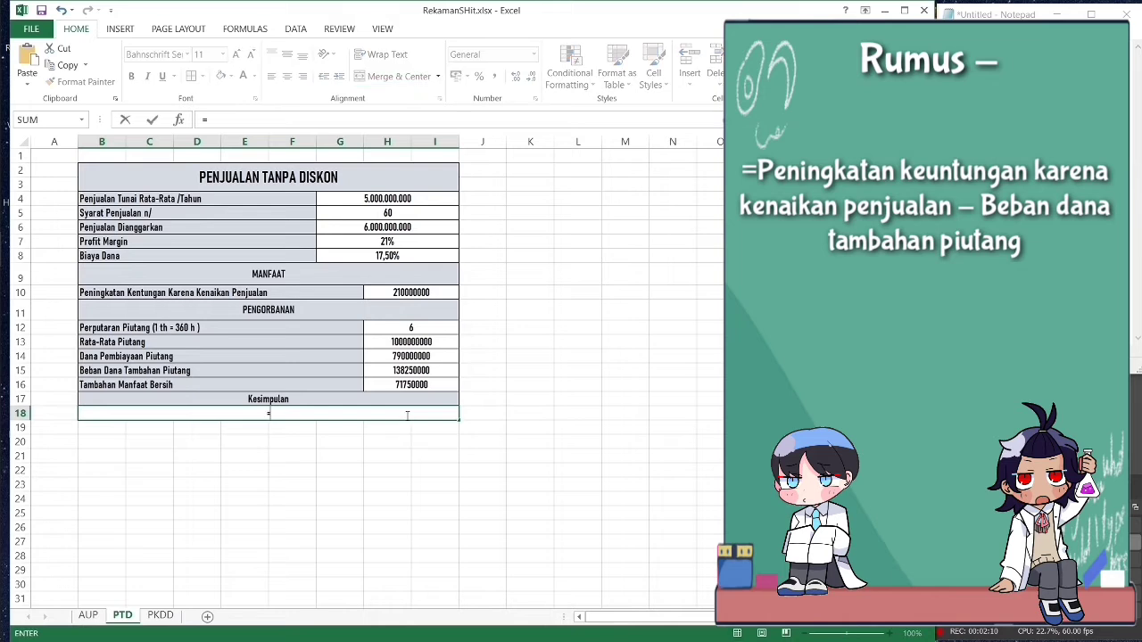
text(IF)
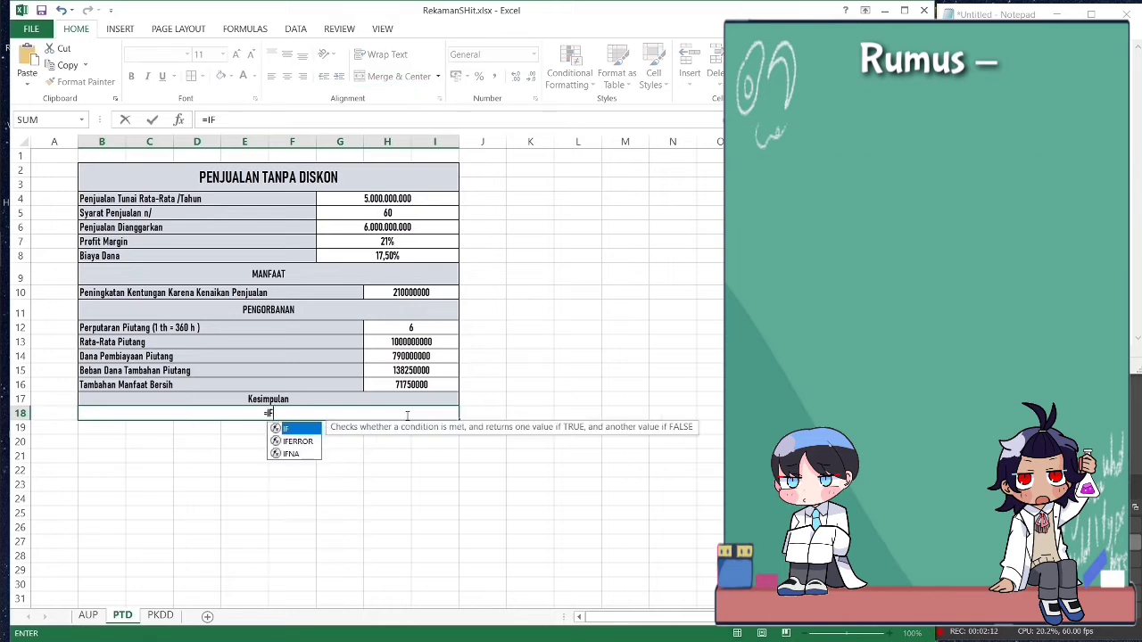
text(()
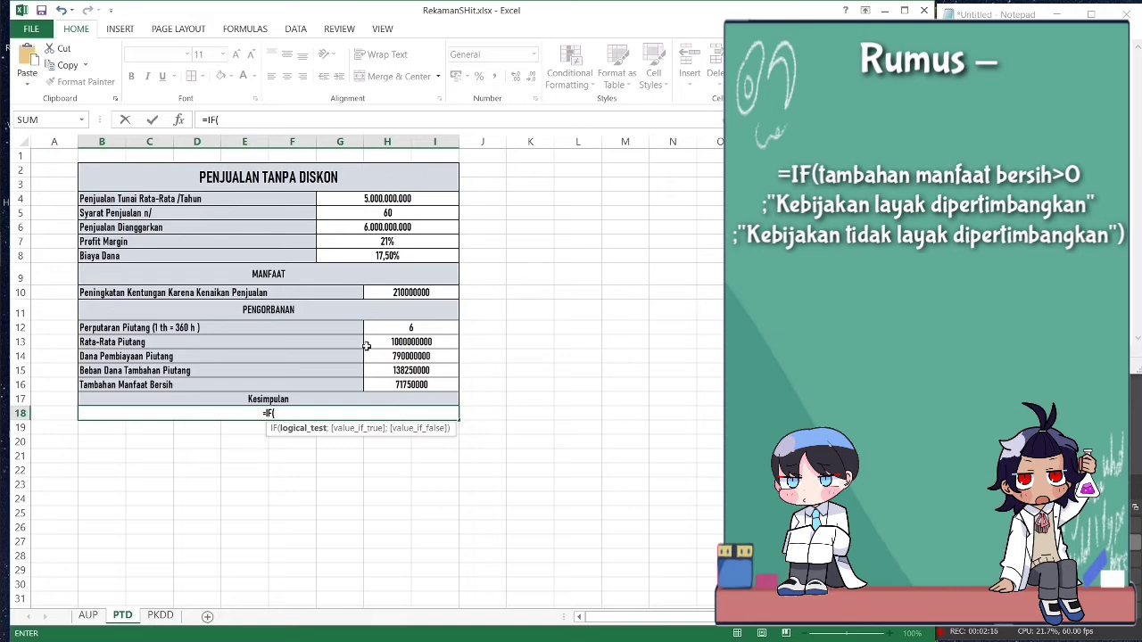
click(392, 384)
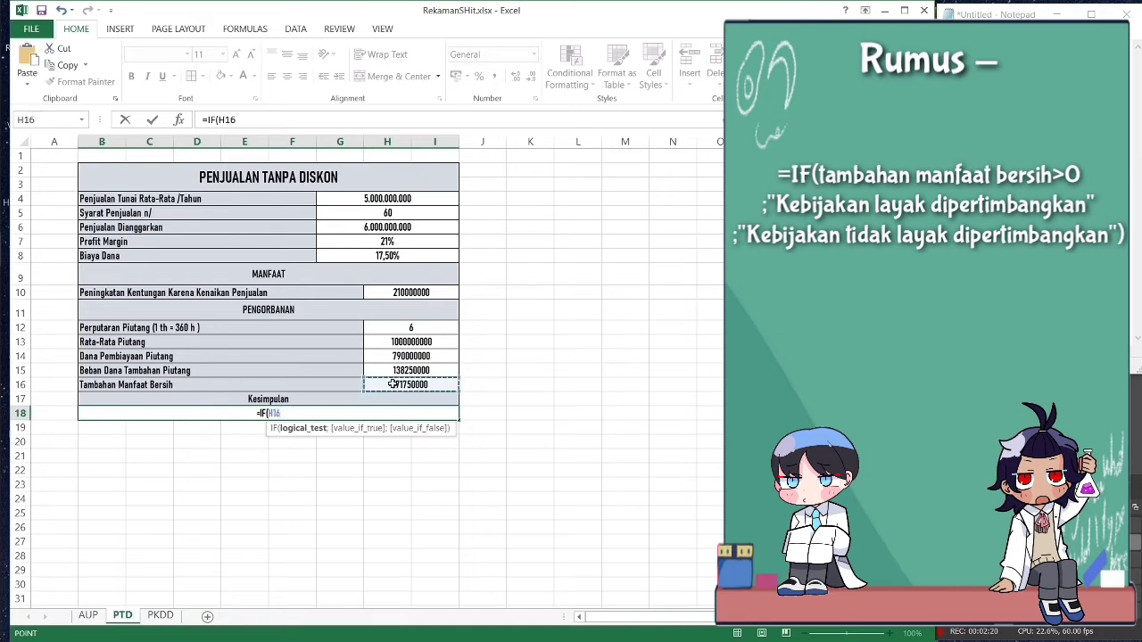
text(>0)
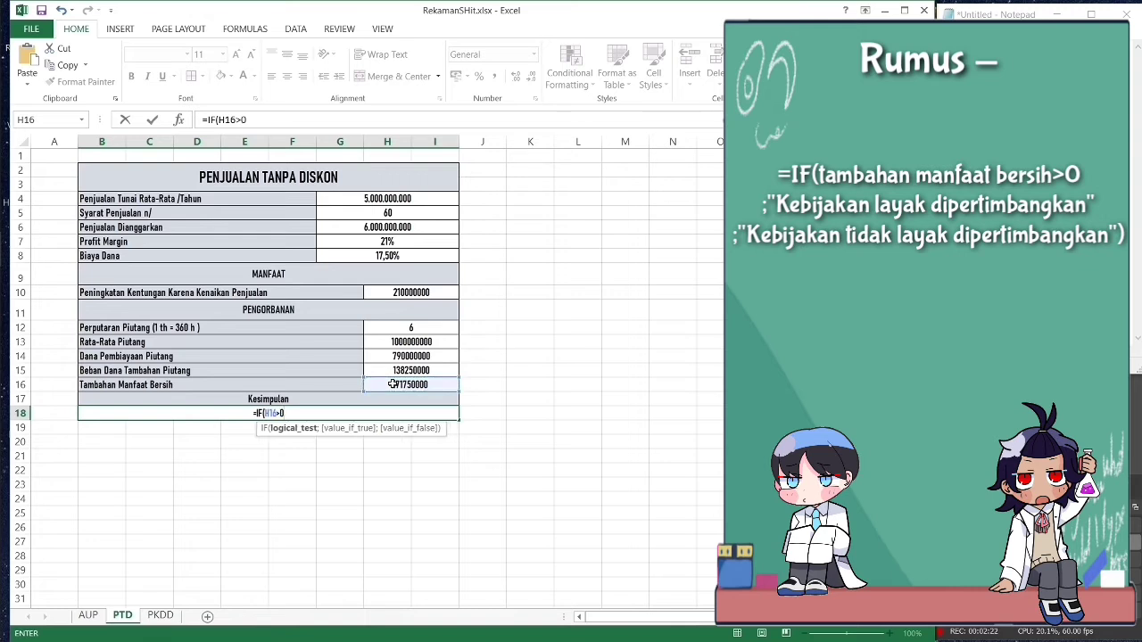
text(;)
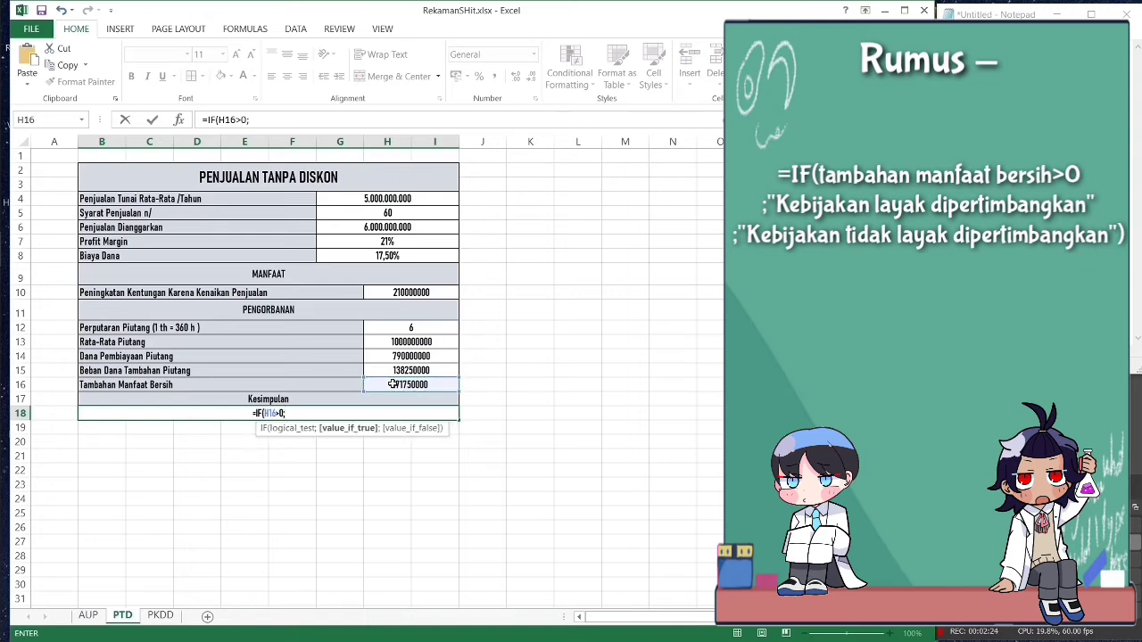
text(")
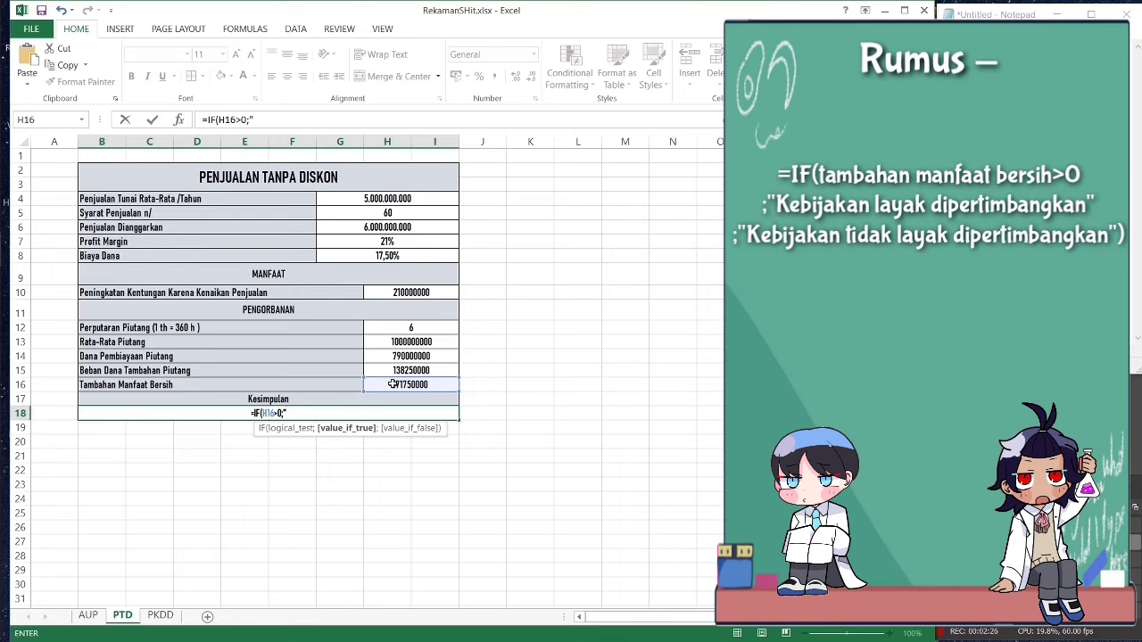
text(Kebijaka)
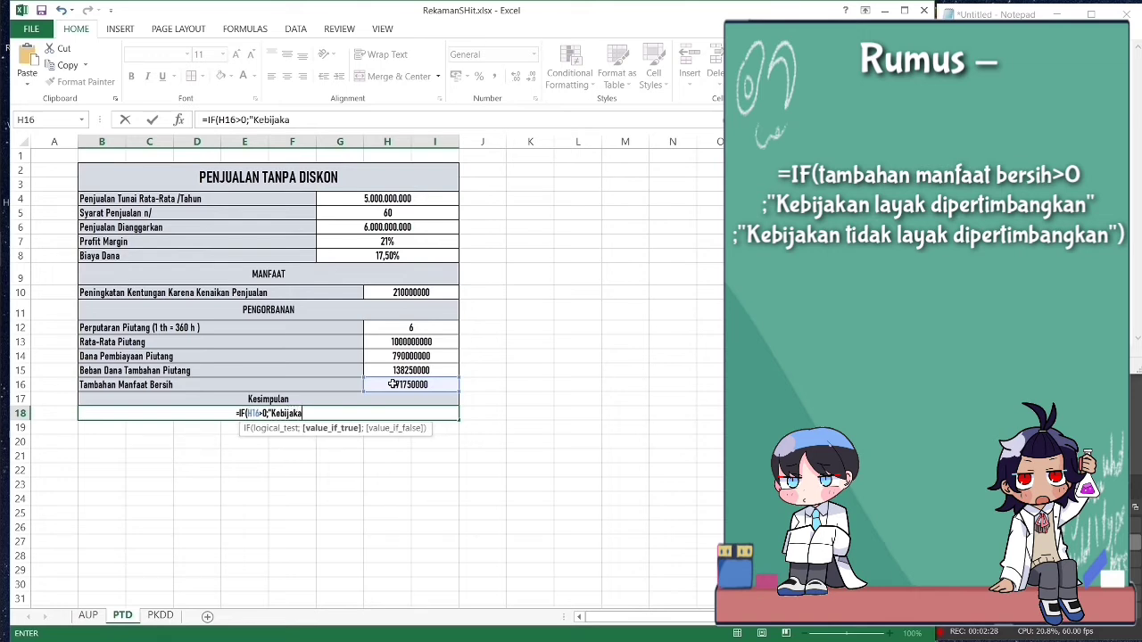
text(n Layak)
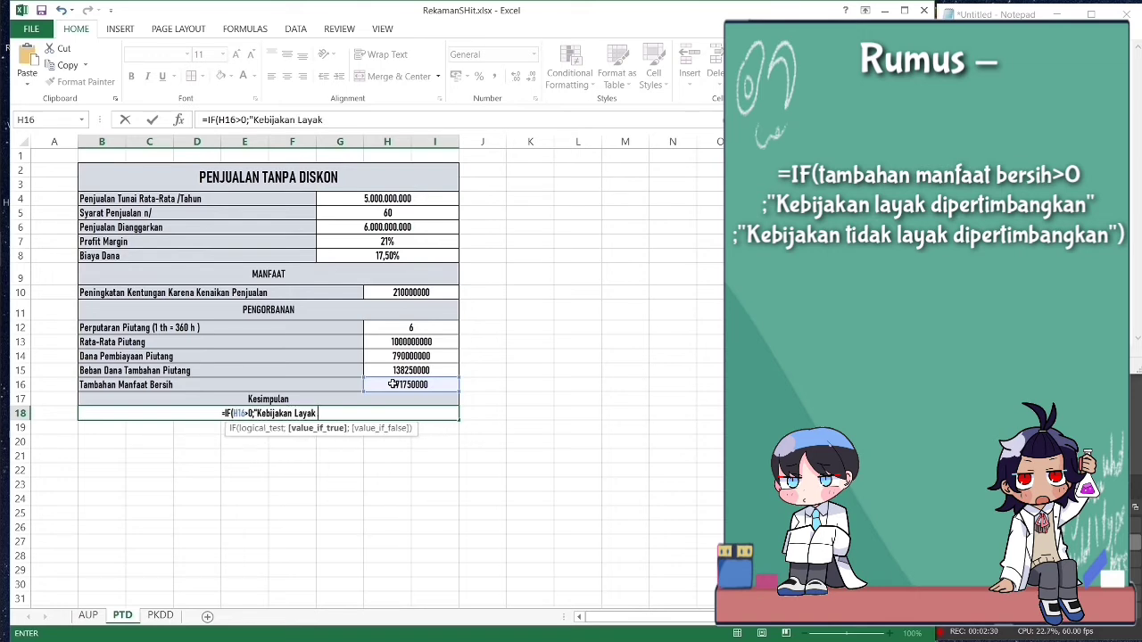
text( DIpertimba)
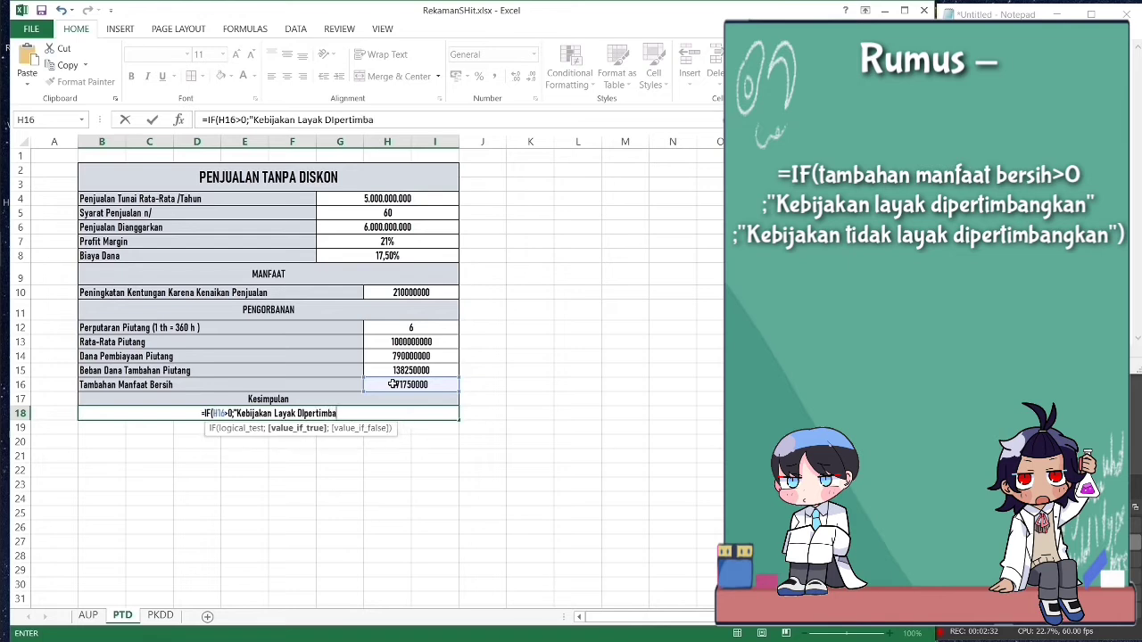
text(ngkan)
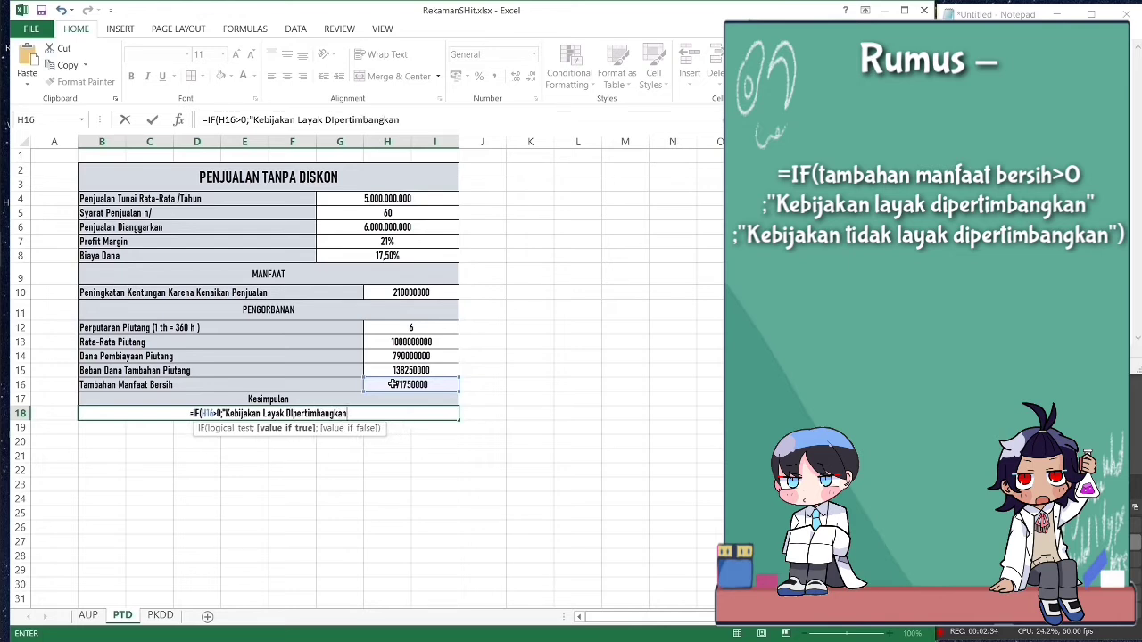
text(")
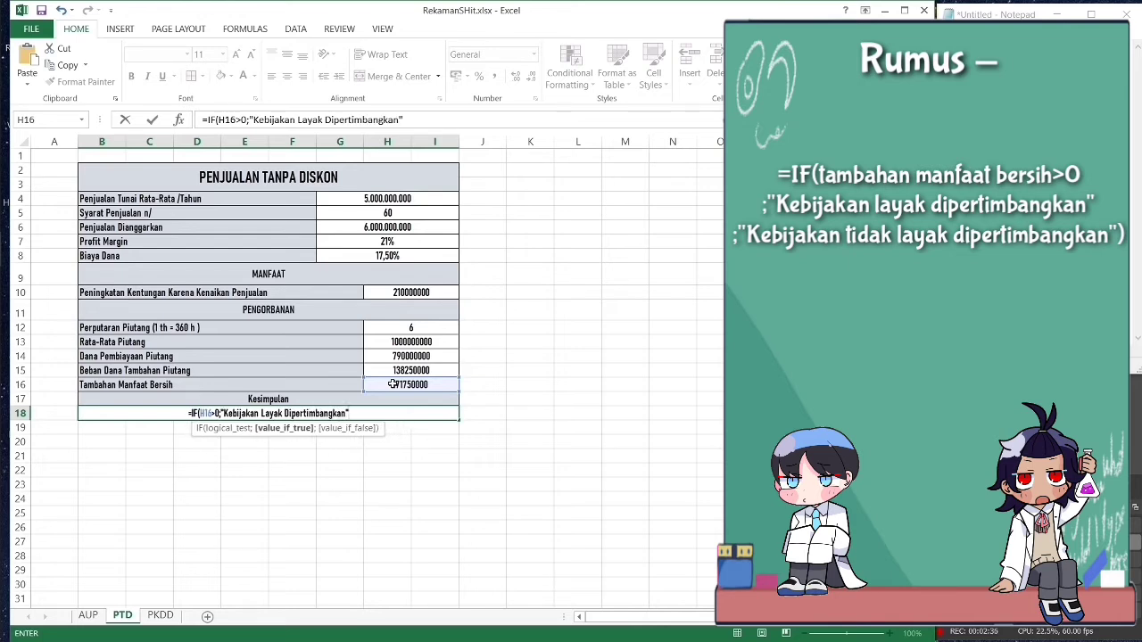
text(;)
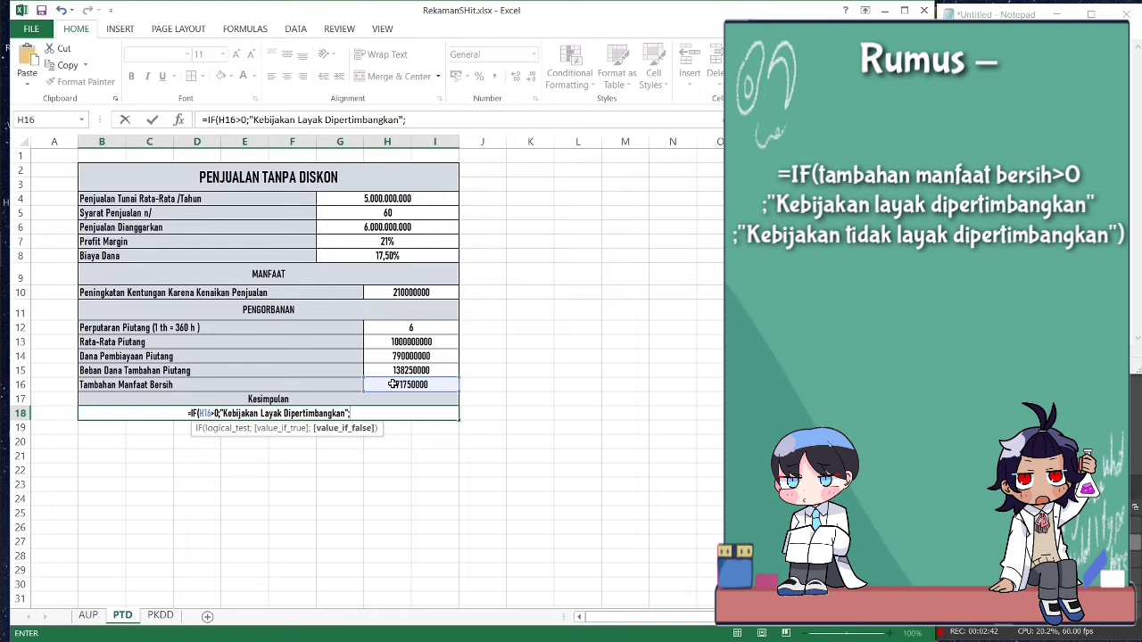
text("Kebijakan)
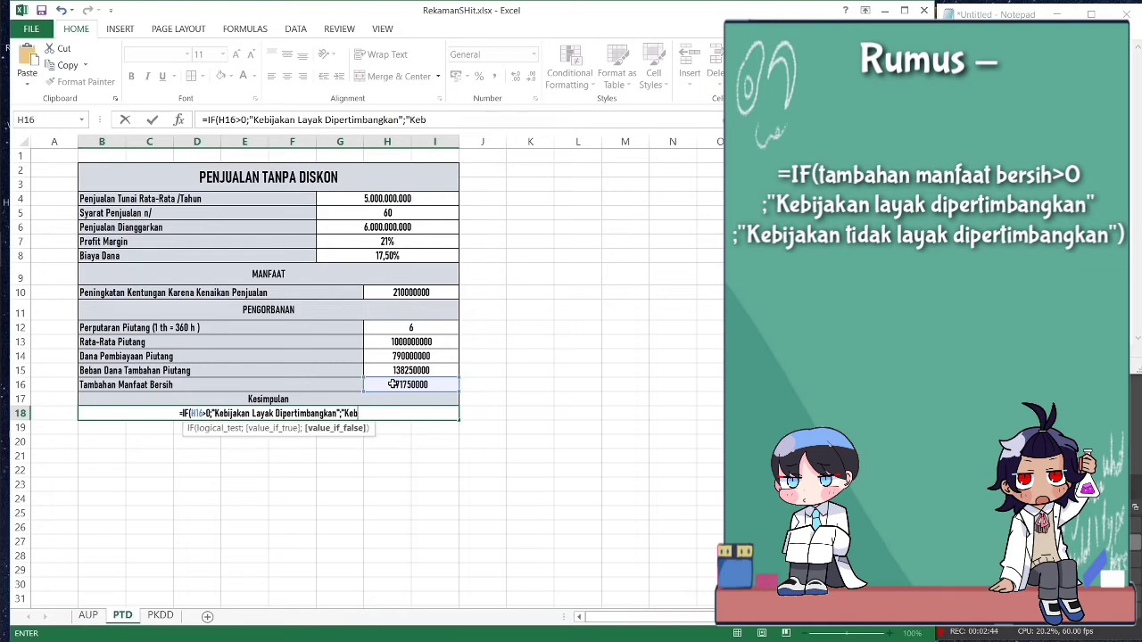
text( Tid)
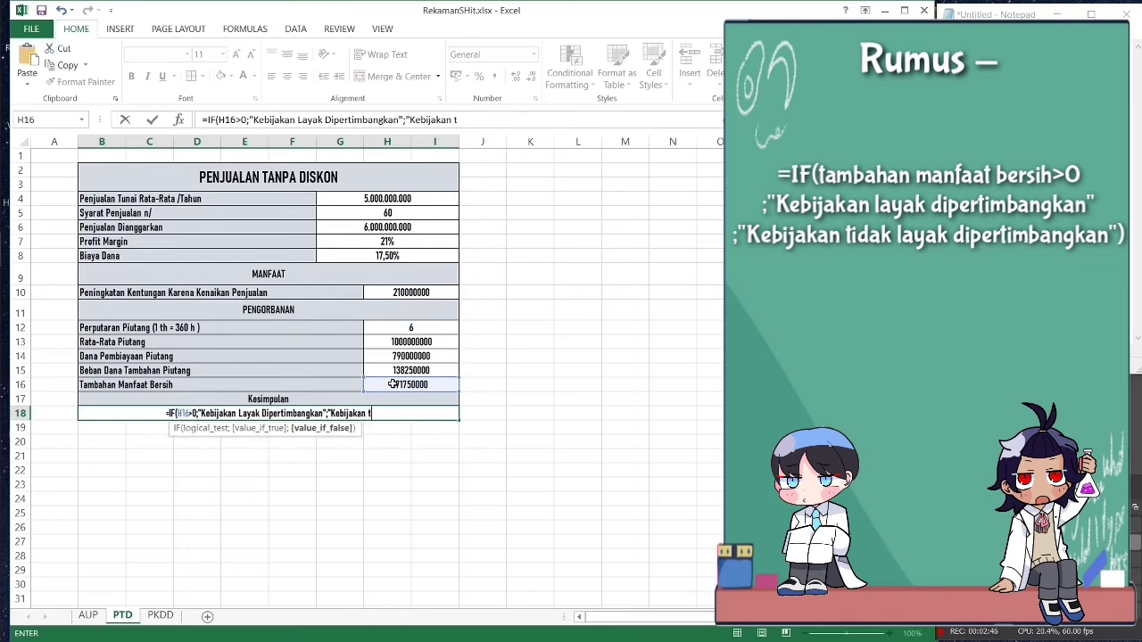
text(ak Layak)
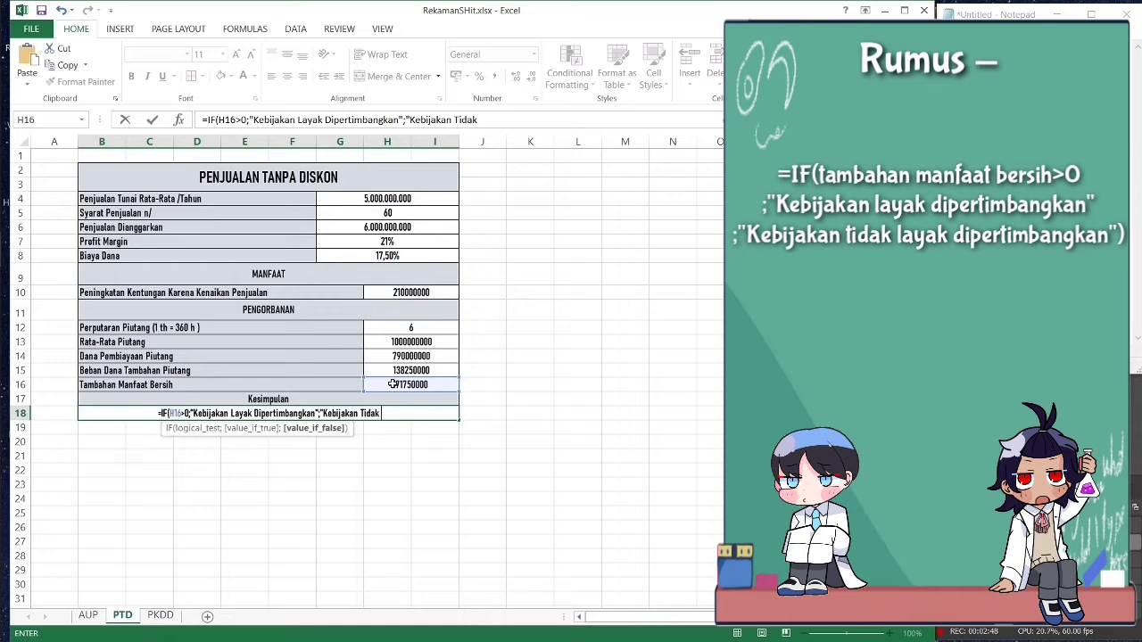
text( Dipertimb)
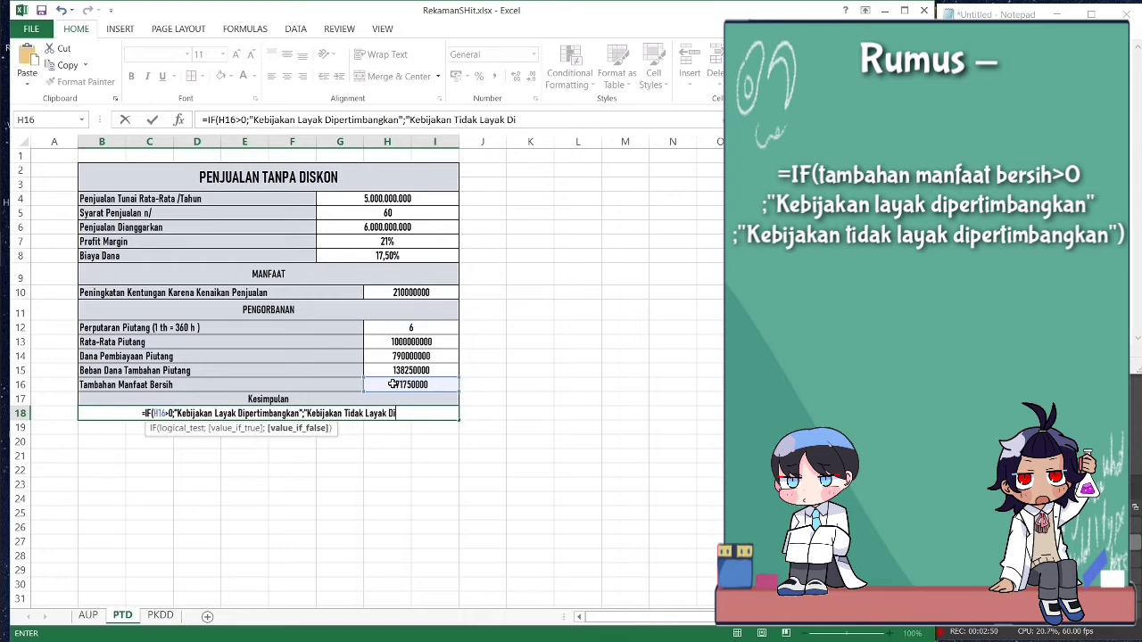
text(angkan)
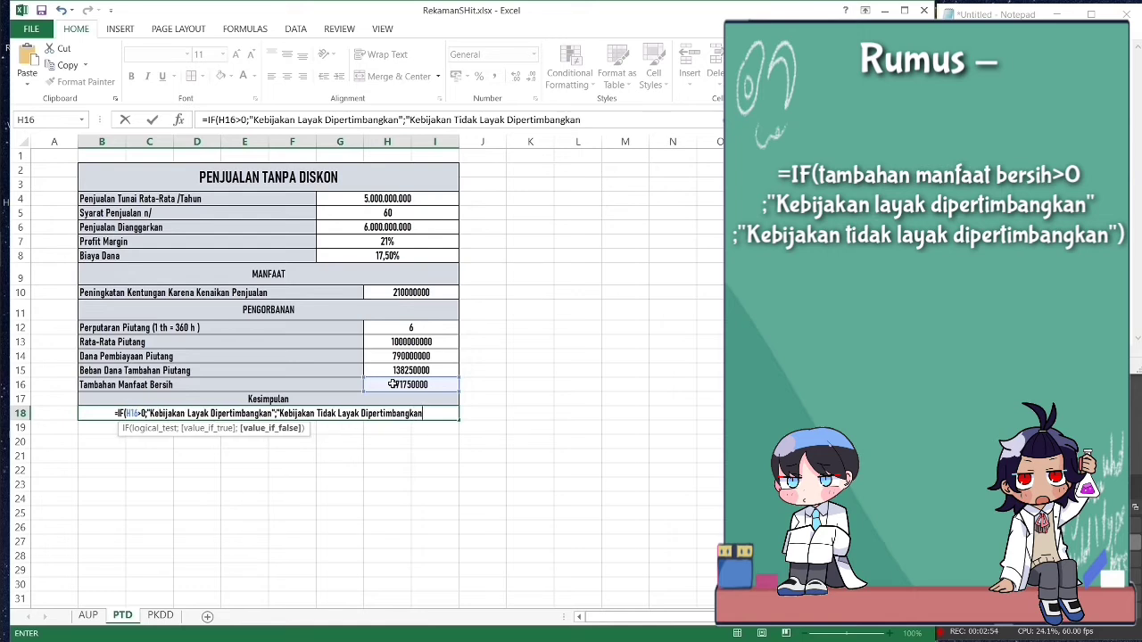
text("))
key(Return)
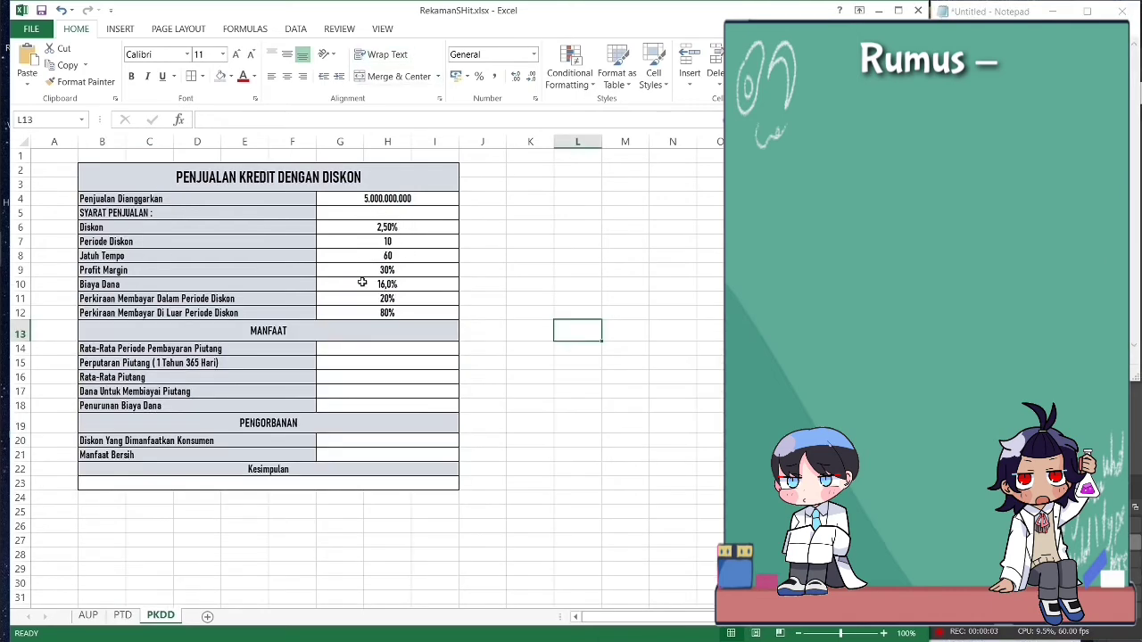
- On the PKDD sheet, apply the custom number format #.##0 "Hari" to the Periode Diskon and Jatuh Tempo values in G7:G8
click(384, 242)
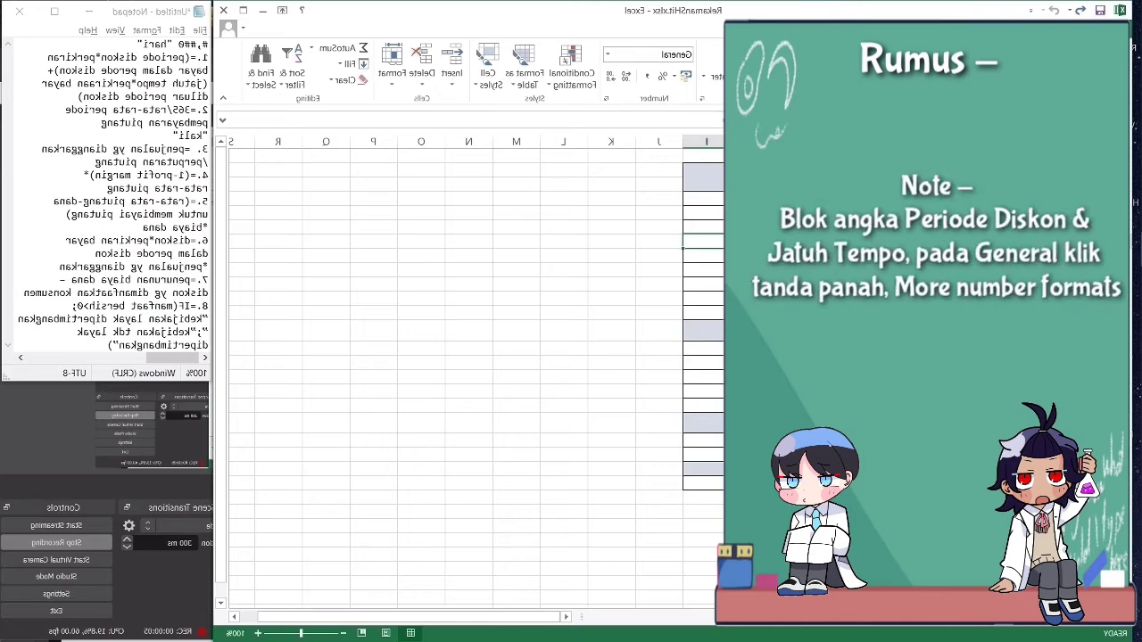
drag(386, 242, 387, 256)
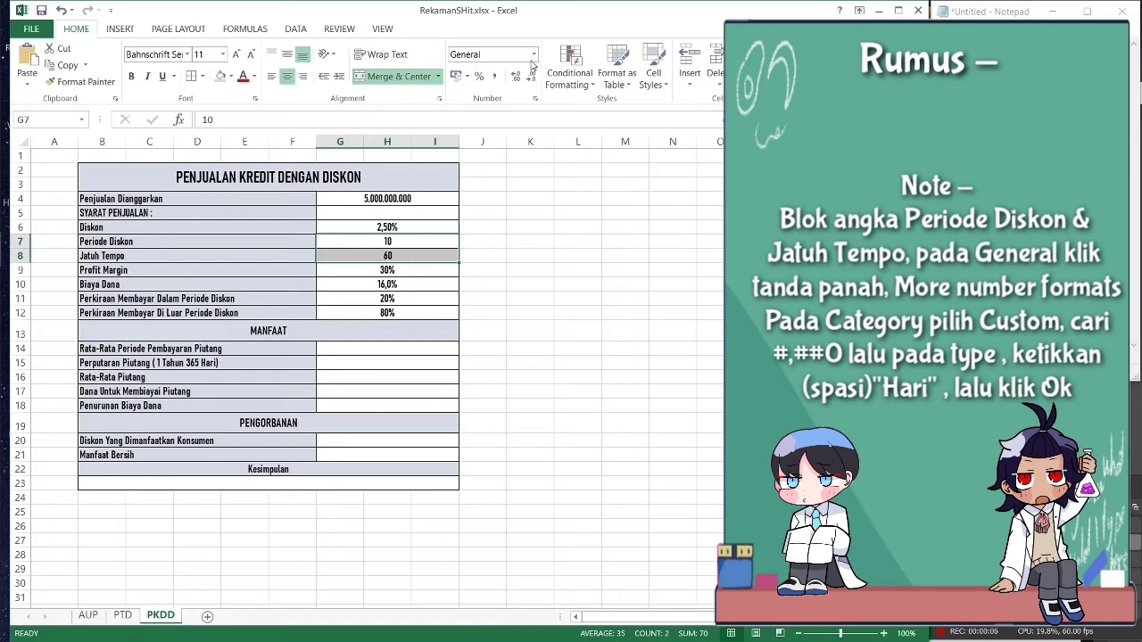
click(533, 56)
click(505, 413)
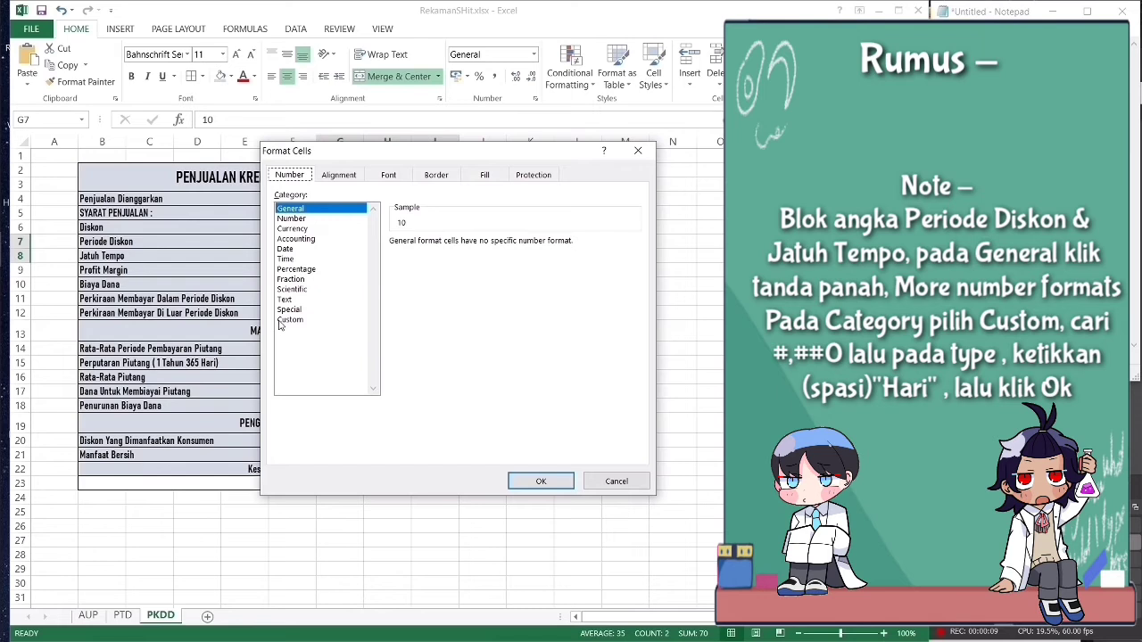
click(285, 321)
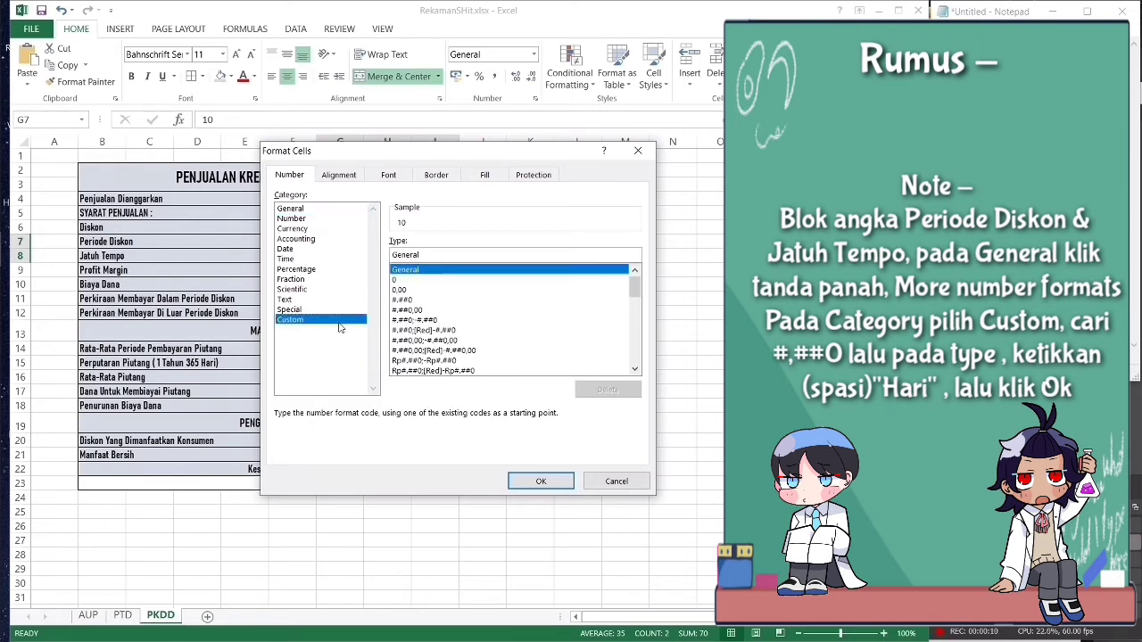
click(409, 302)
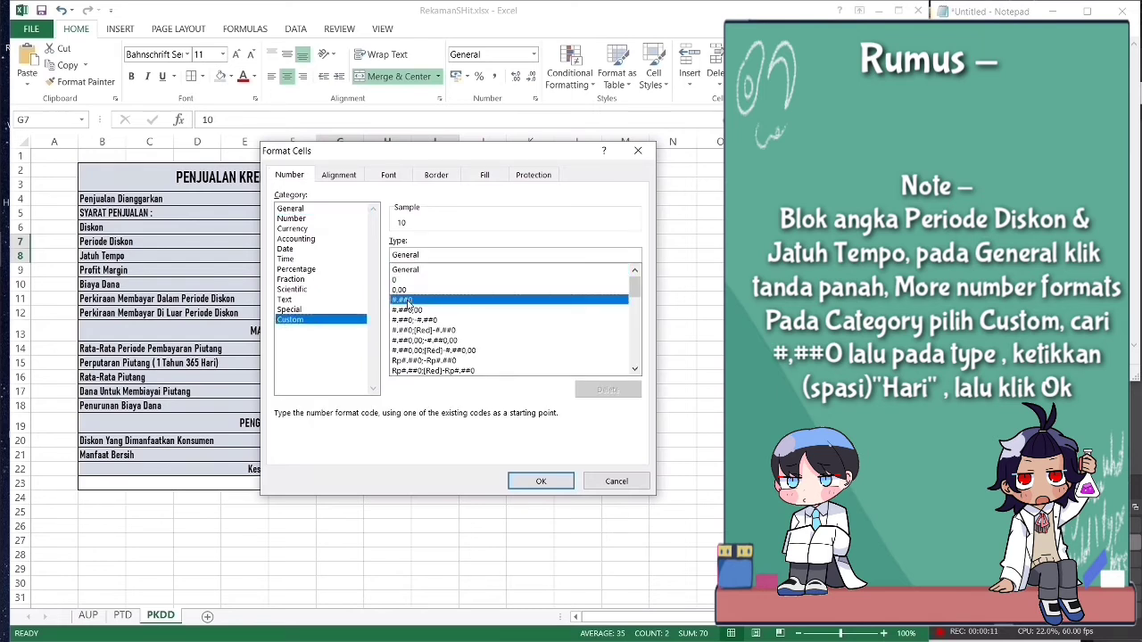
click(438, 255)
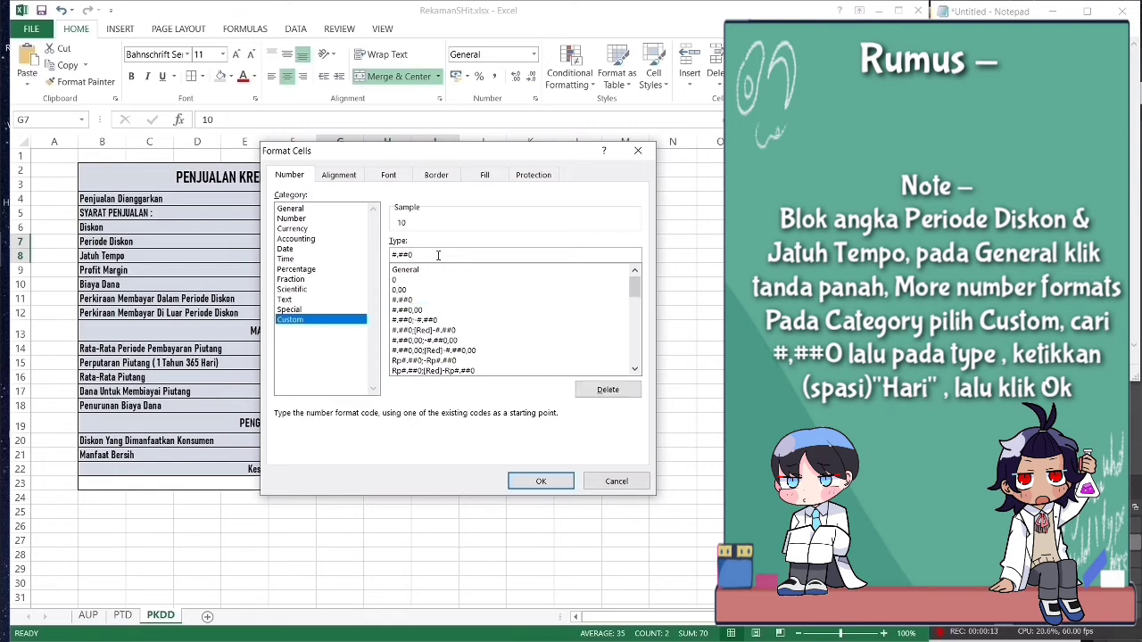
text("Hari")
click(541, 481)
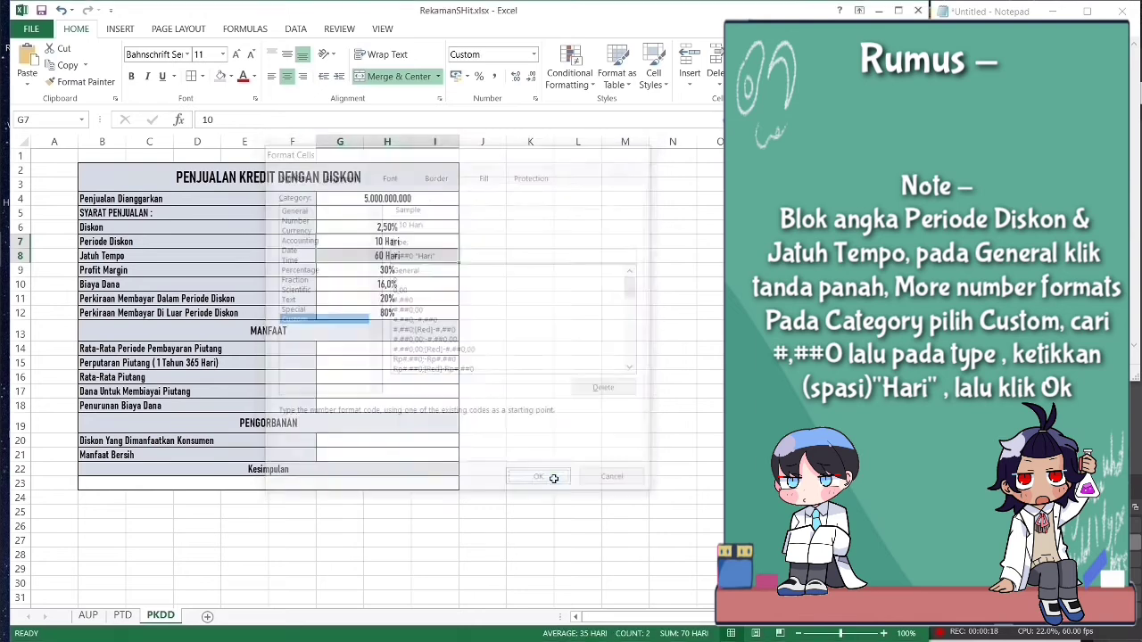
click(505, 363)
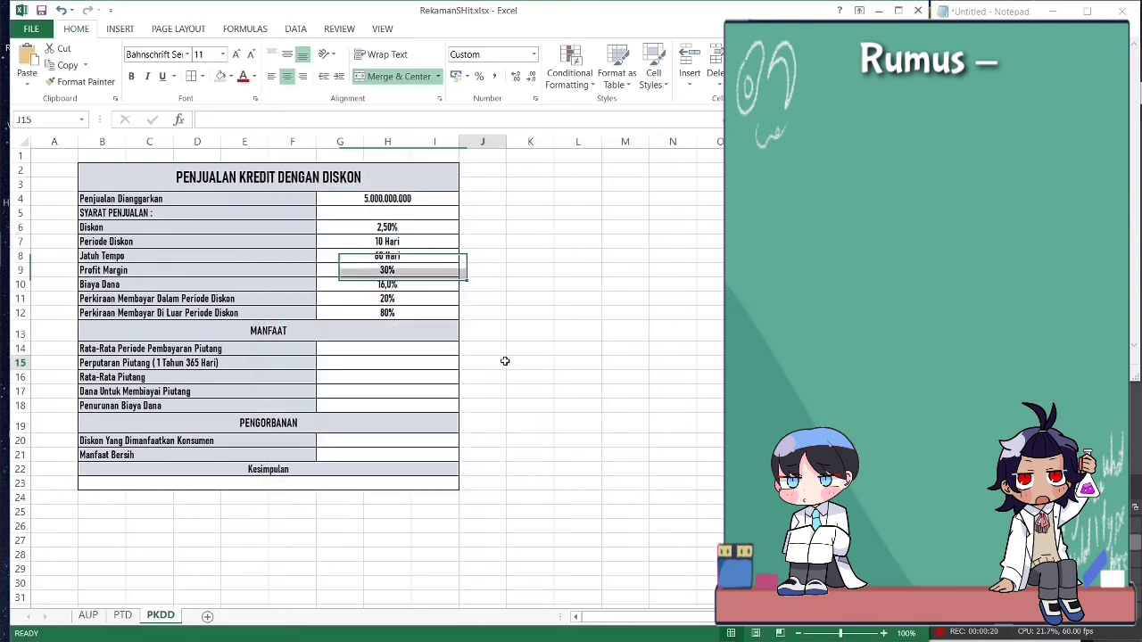
- Calculate Rata-Rata Periode Pembayaran Piutang in cell G14 by weighting the discount period and due date with their payment estimates, =(G7*G11)+(G8*G12)
click(400, 350)
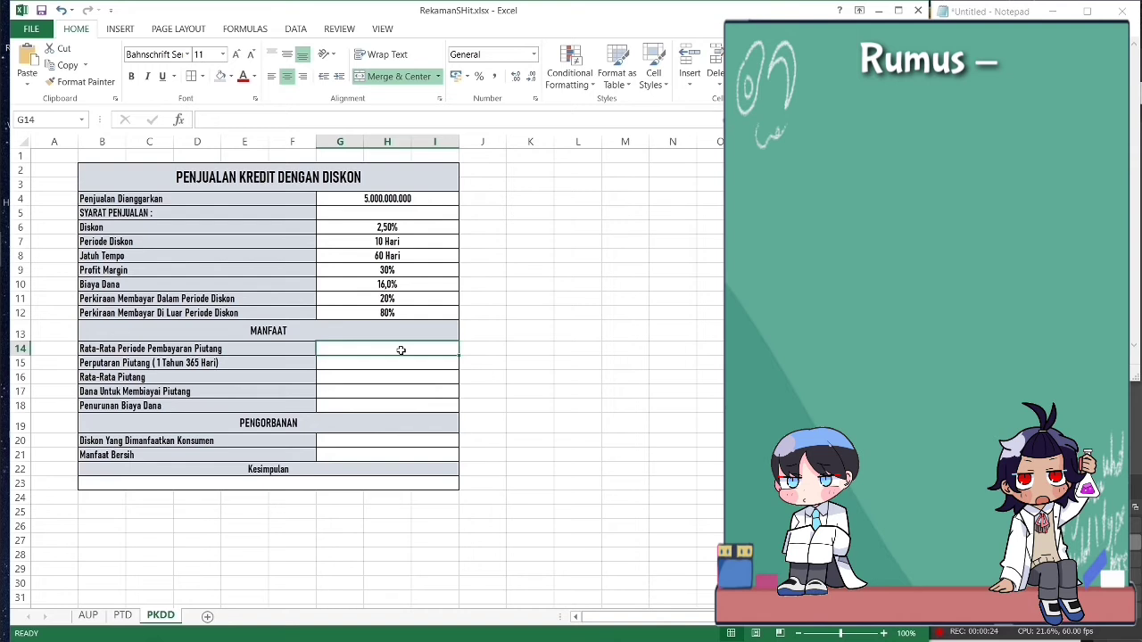
text(=)
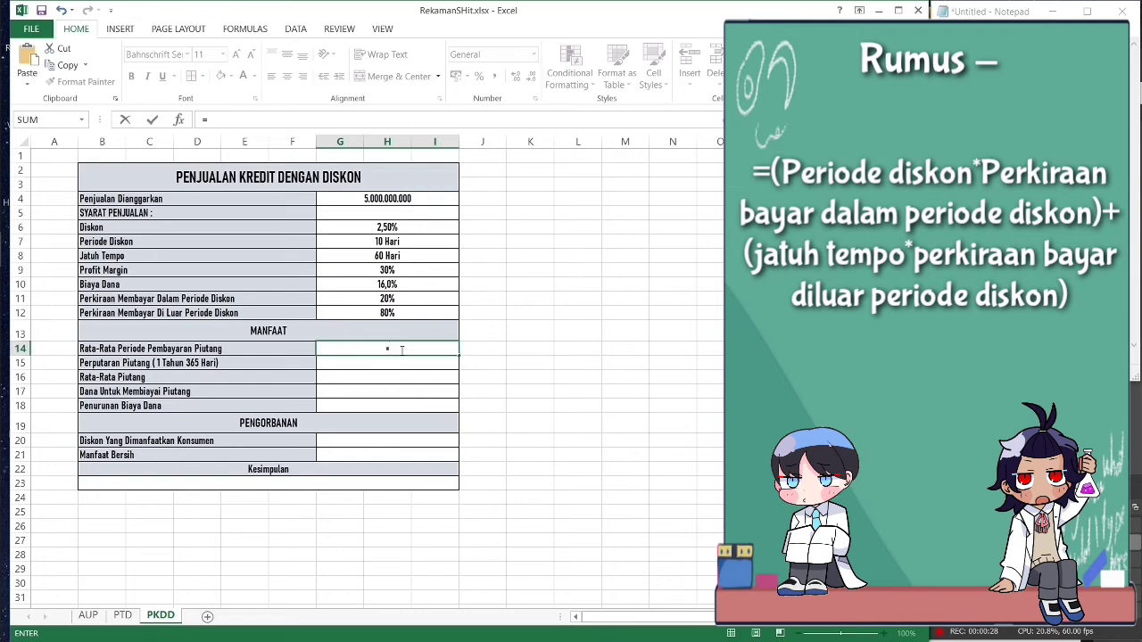
text(()
click(399, 242)
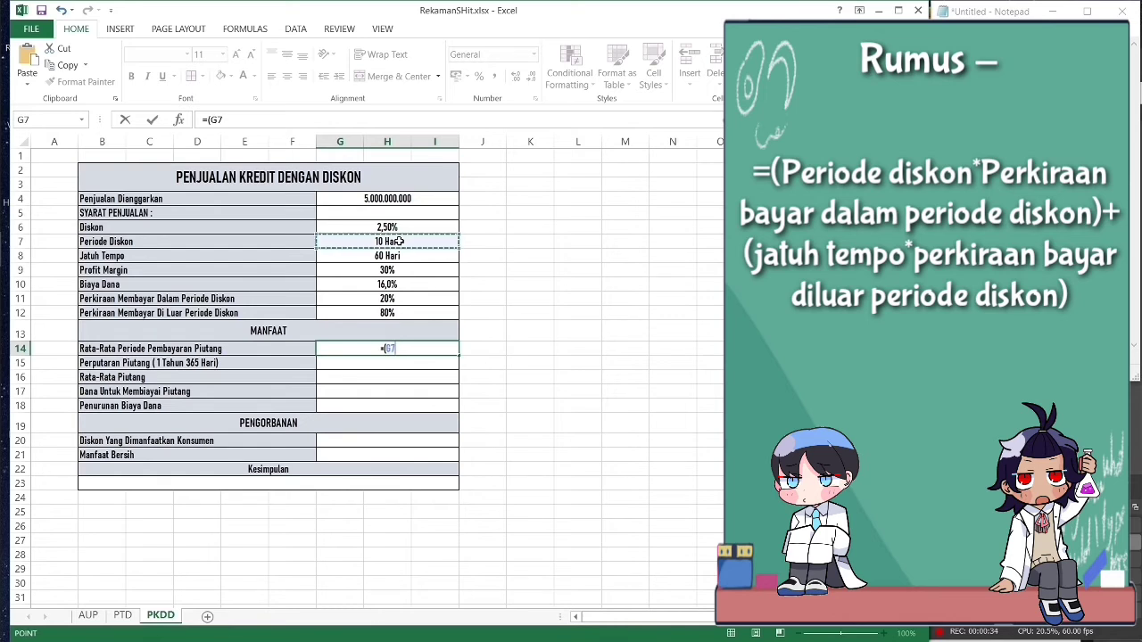
text(*)
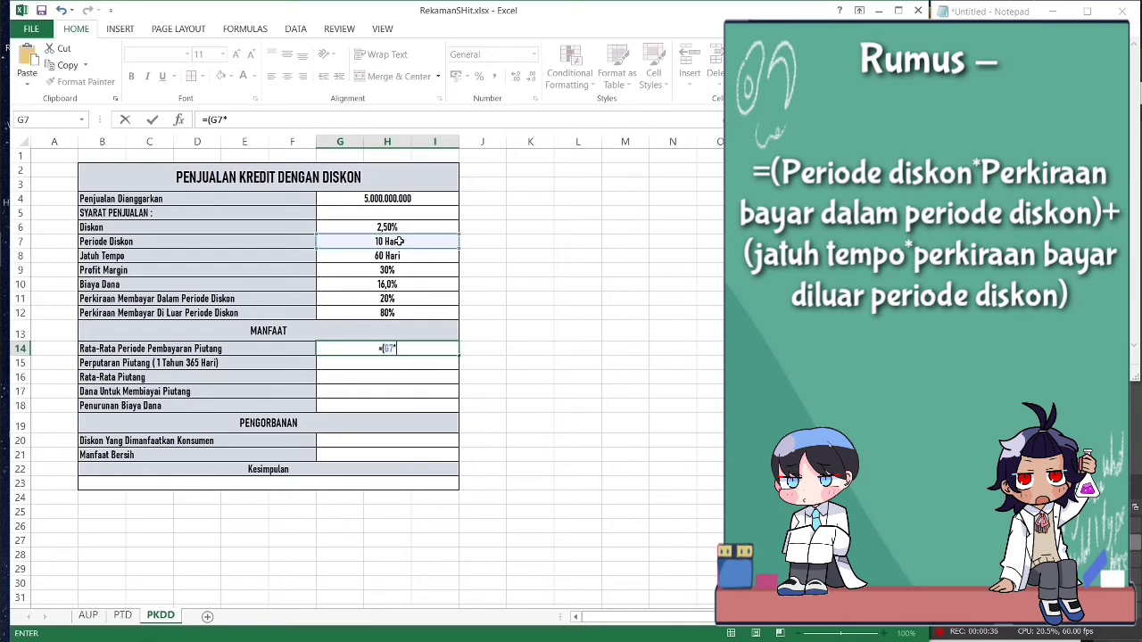
click(398, 301)
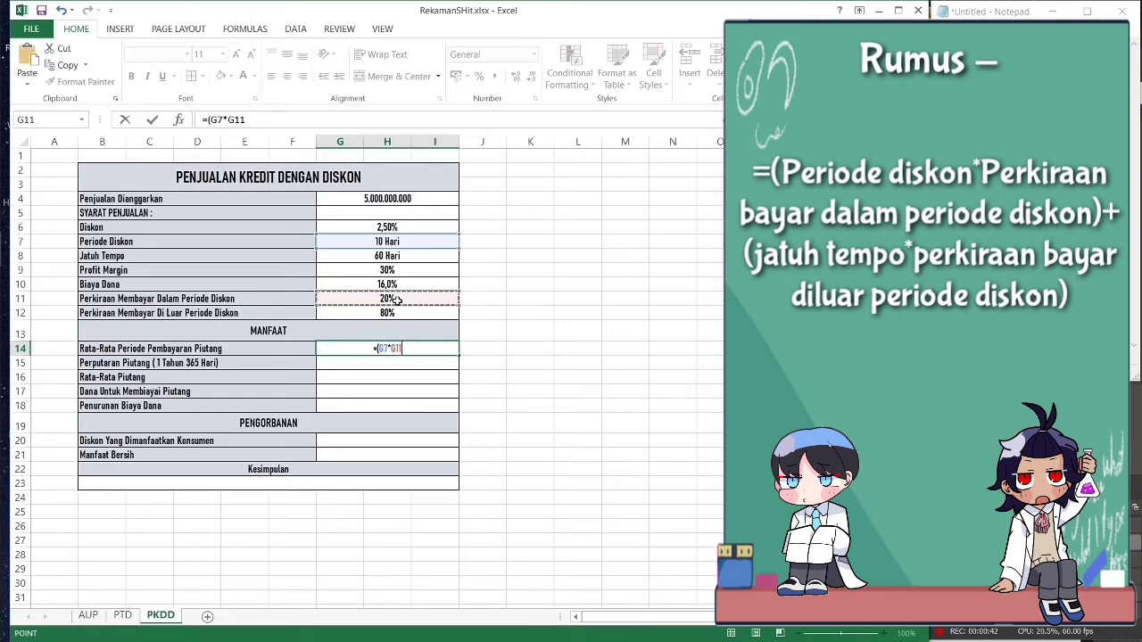
text())
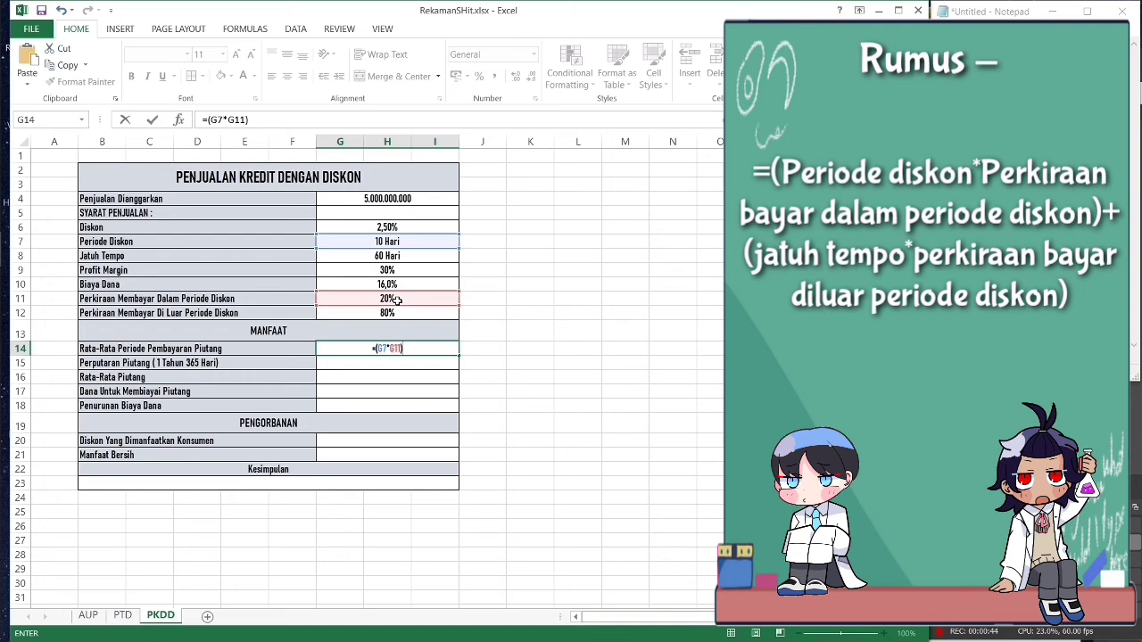
text(+()
click(401, 256)
text(*)
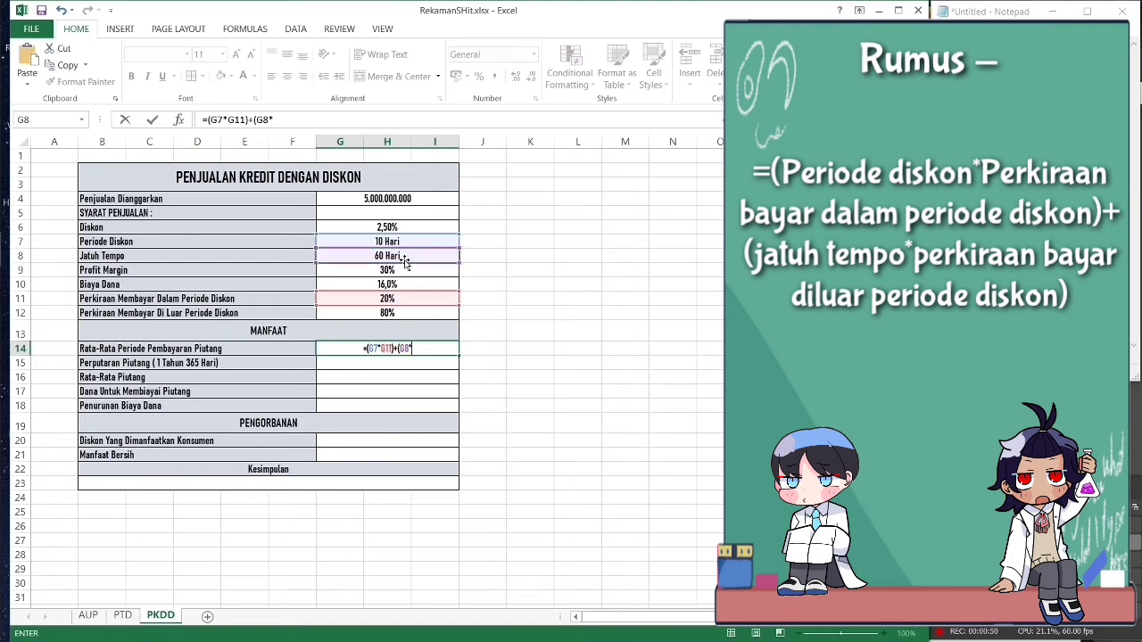
click(390, 313)
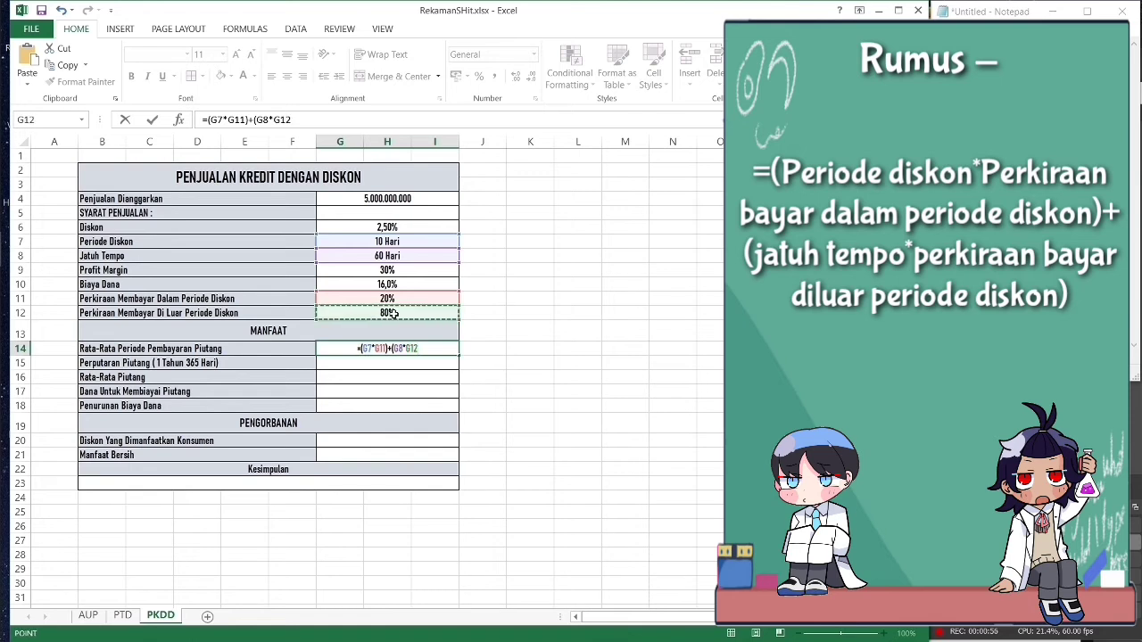
text())
key(Return)
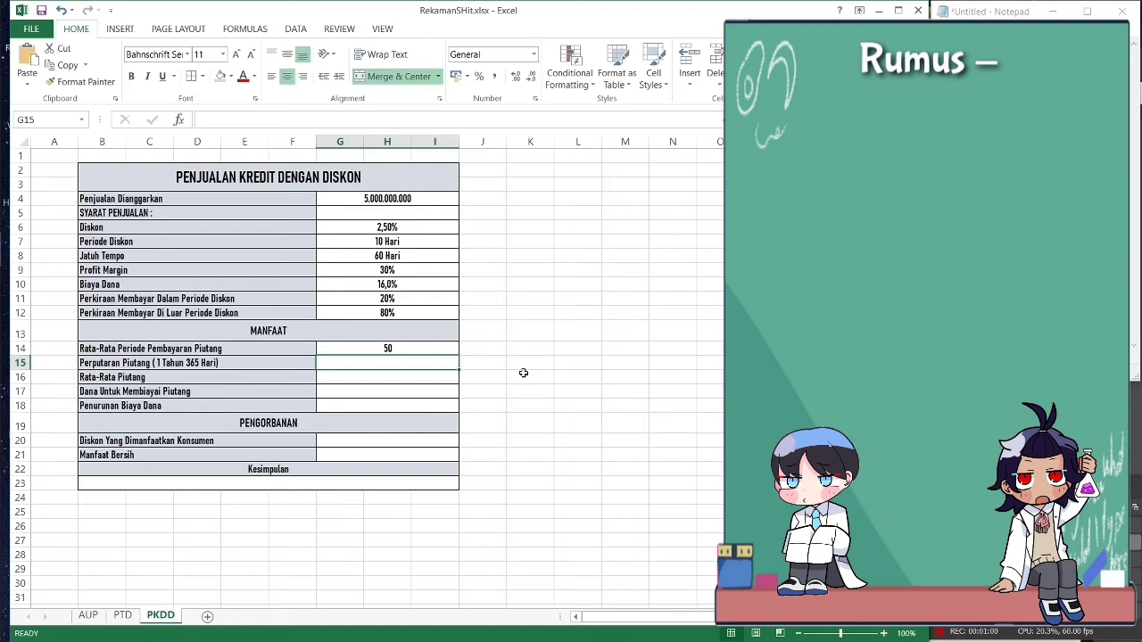
- Calculate Perputaran Piutang in cell G15 by dividing 365 by the average receivables payment period, =365/G14
text(=)
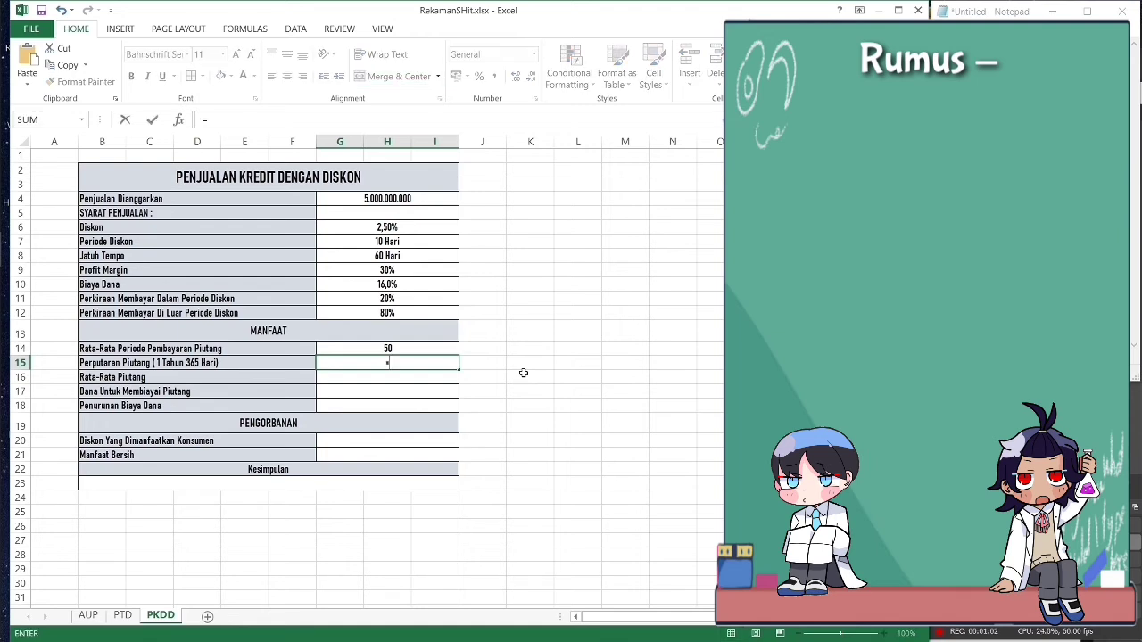
text(365/)
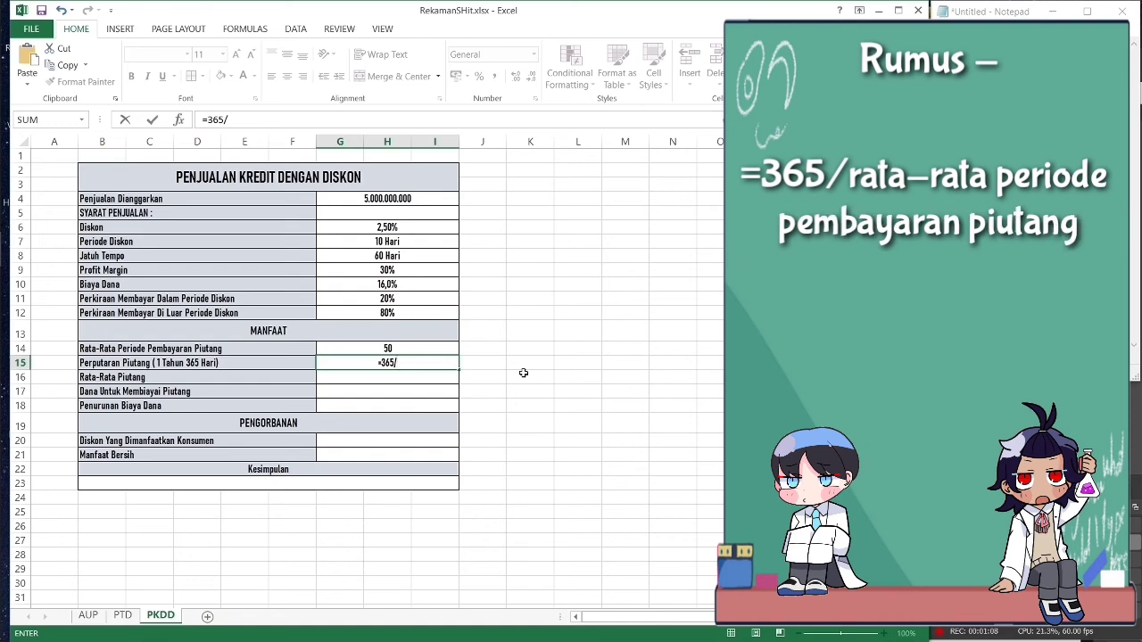
click(404, 349)
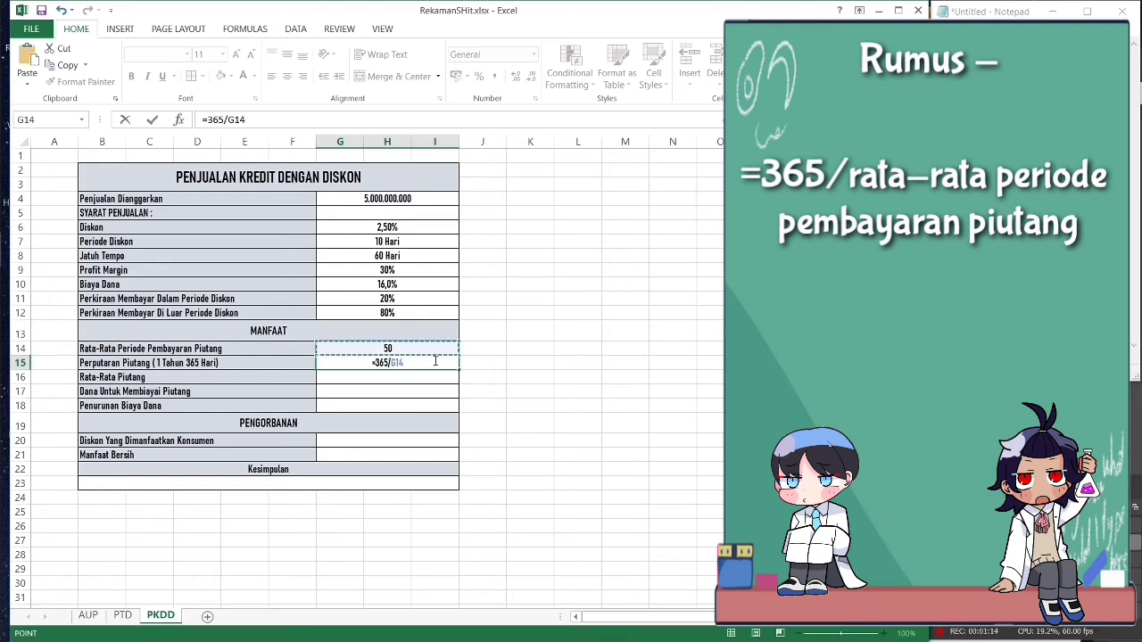
key(Return)
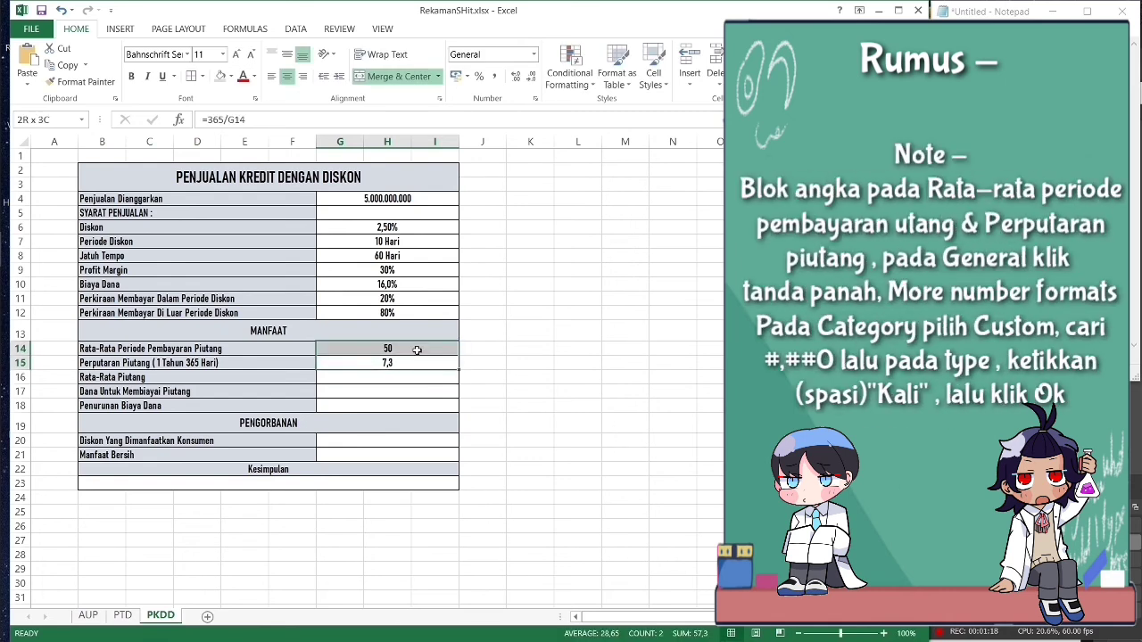
- Apply the custom number format #.##0 "Kali" to the average payment period and receivables turnover in G14:G15
drag(416, 362, 418, 348)
click(534, 56)
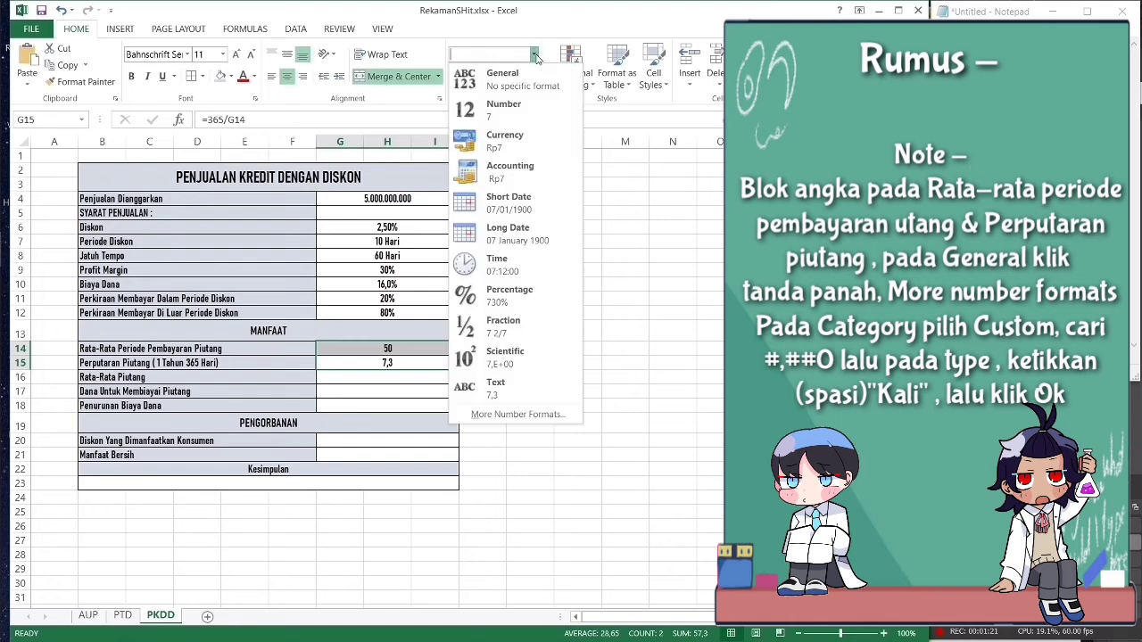
click(523, 413)
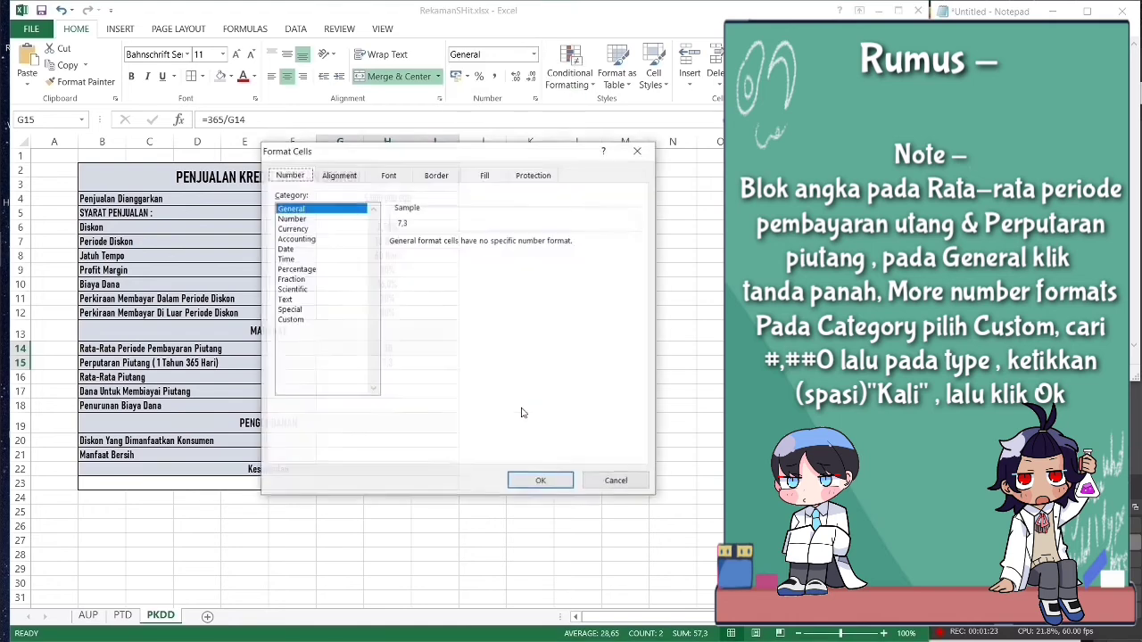
click(294, 320)
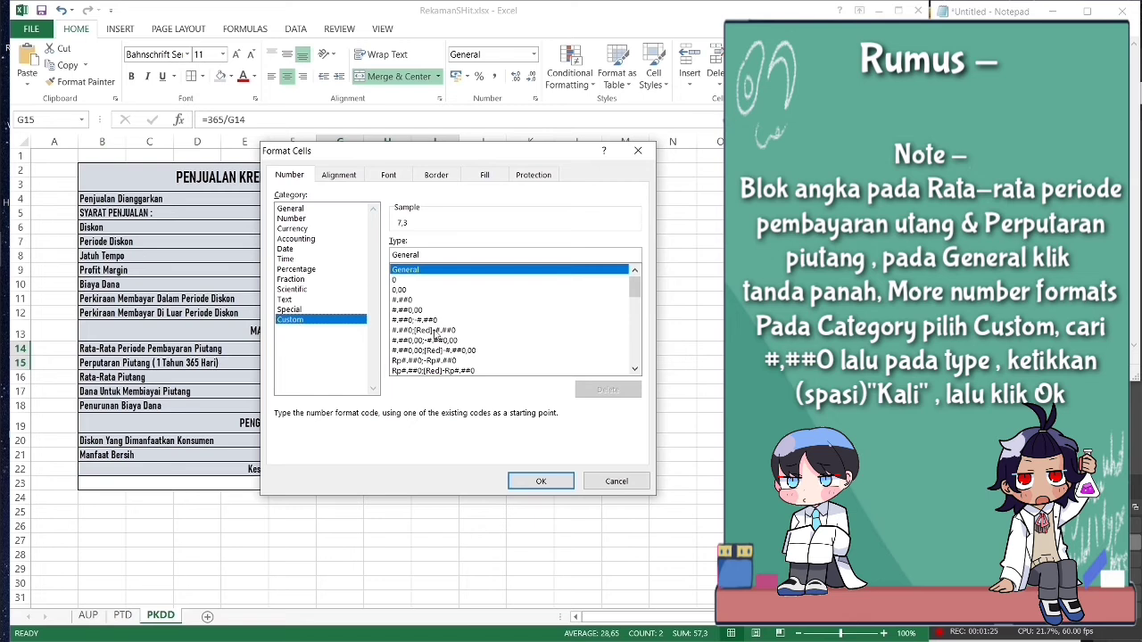
click(412, 301)
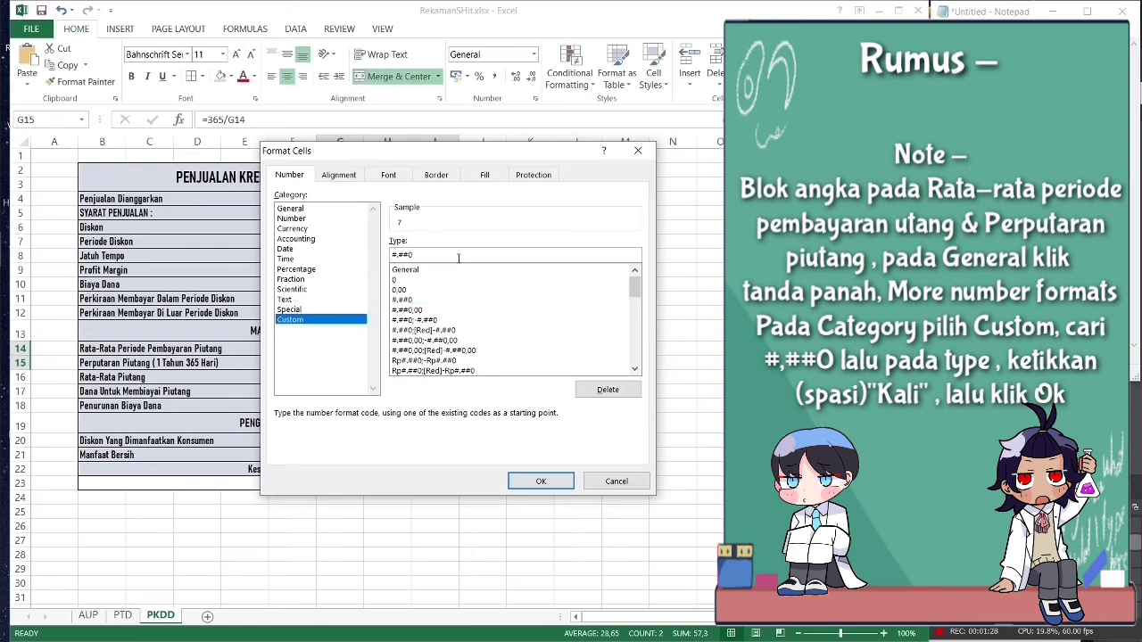
text("Kali)
key(Return)
- Calculate Rata-Rata Piutang in cell G16 by dividing the budgeted sales by the receivables turnover, =G4/G15
click(428, 385)
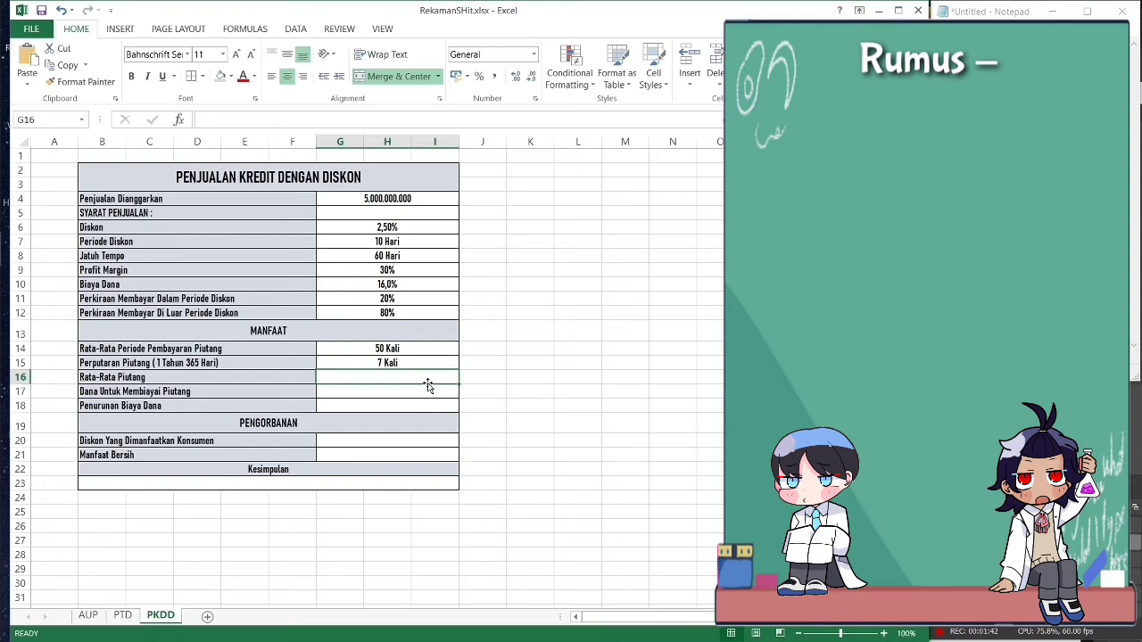
text(=)
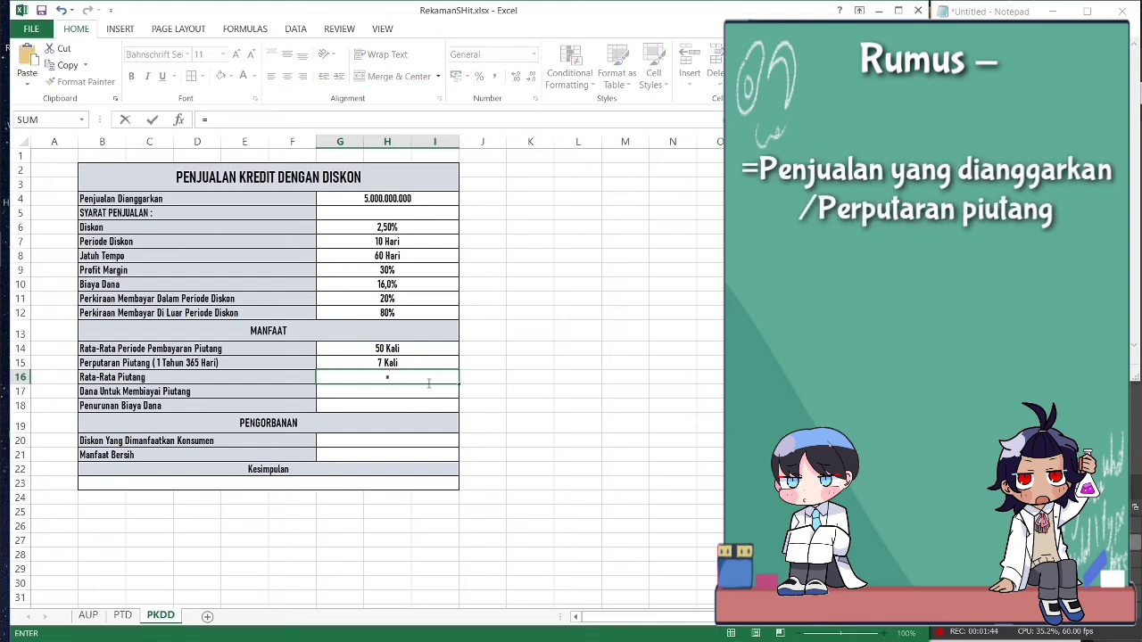
click(392, 201)
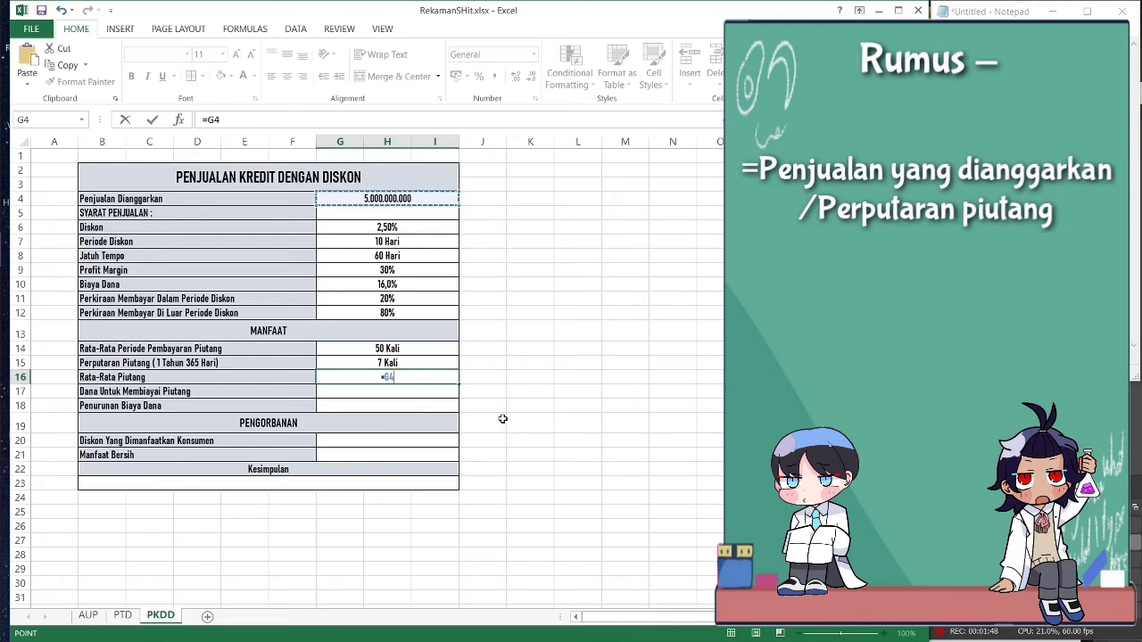
click(413, 378)
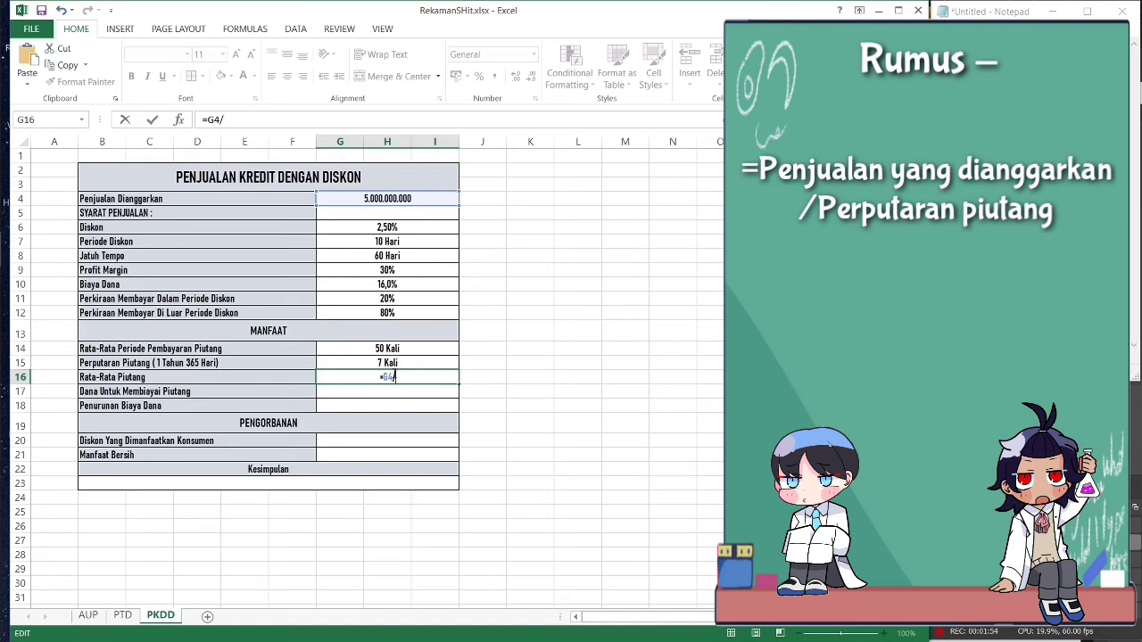
click(387, 359)
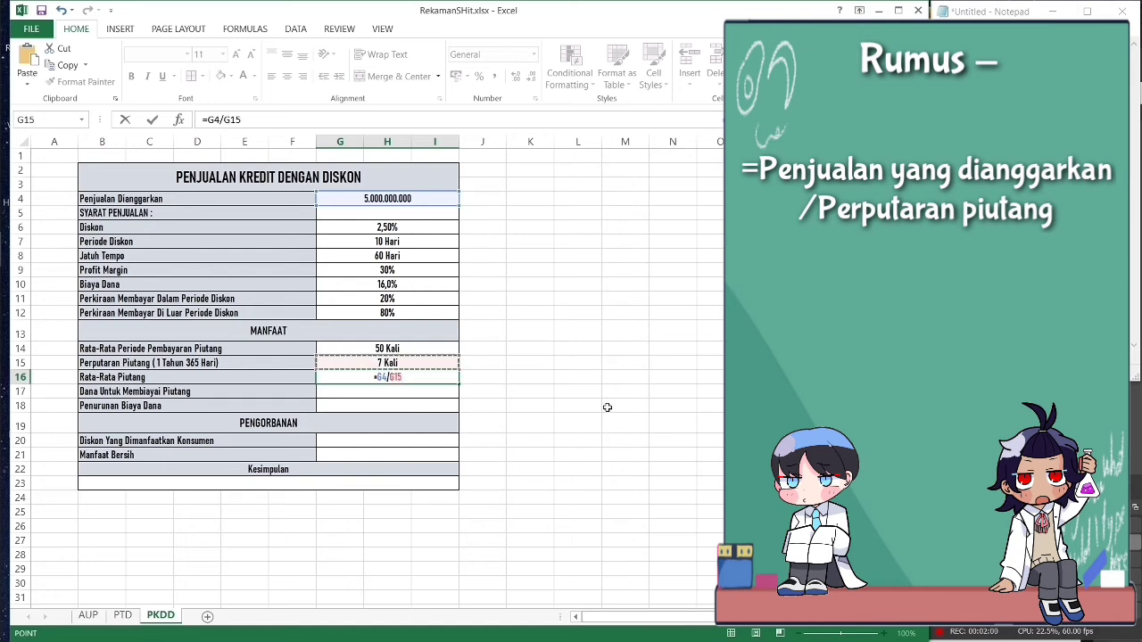
key(Return)
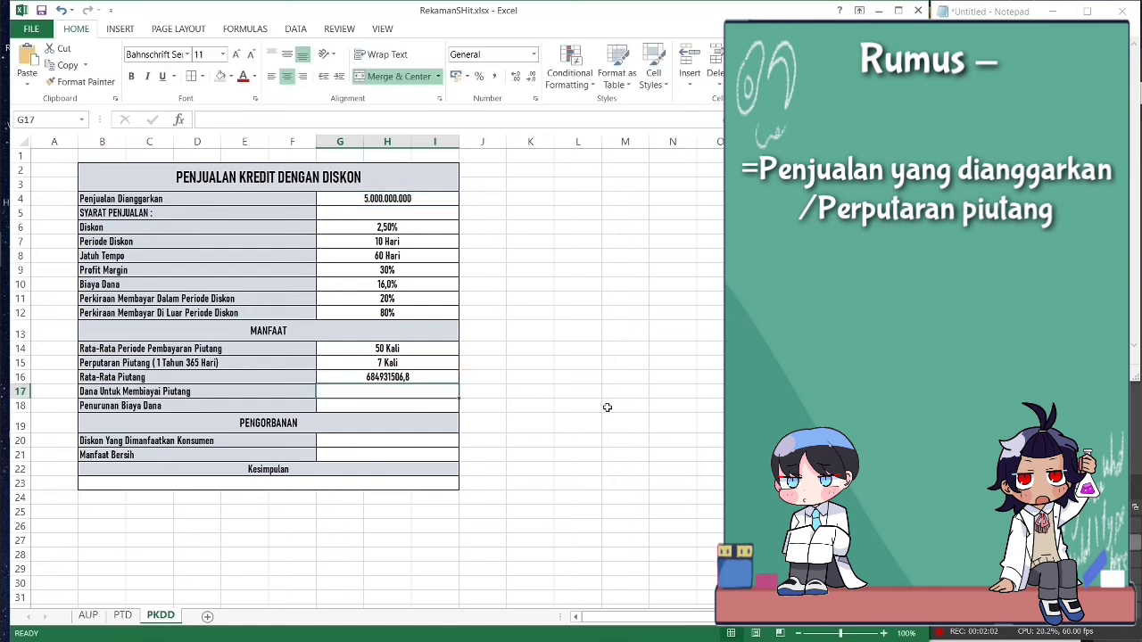
- Calculate Dana Untuk Membiayai Piutang in cell G17 from the profit margin and average receivables, =(1-G9)*G16
text(=)
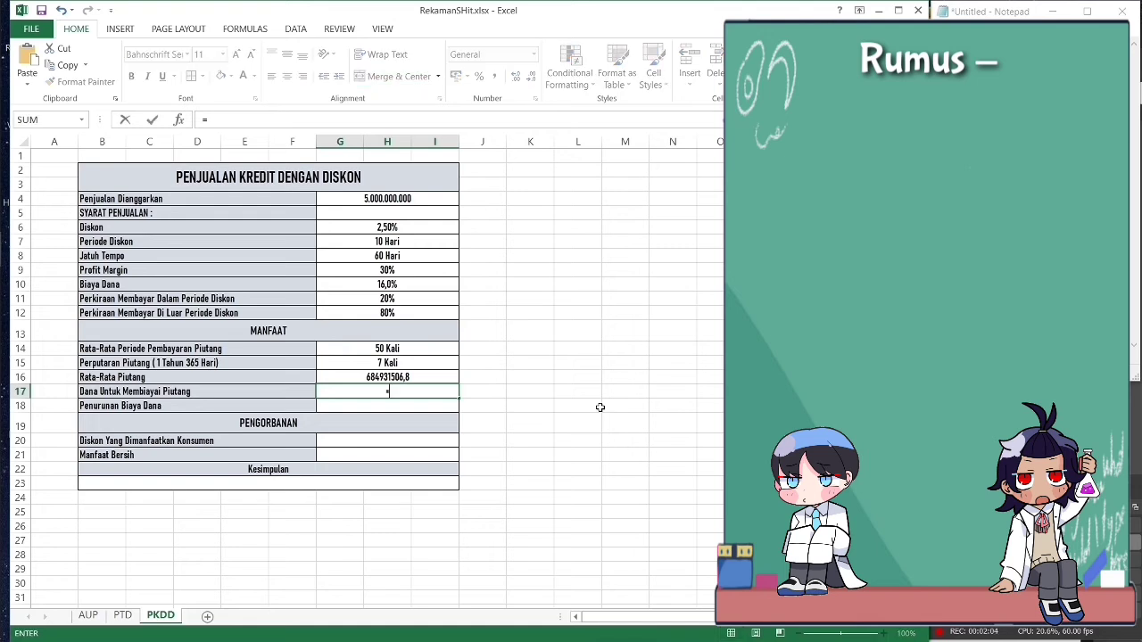
text((1-)
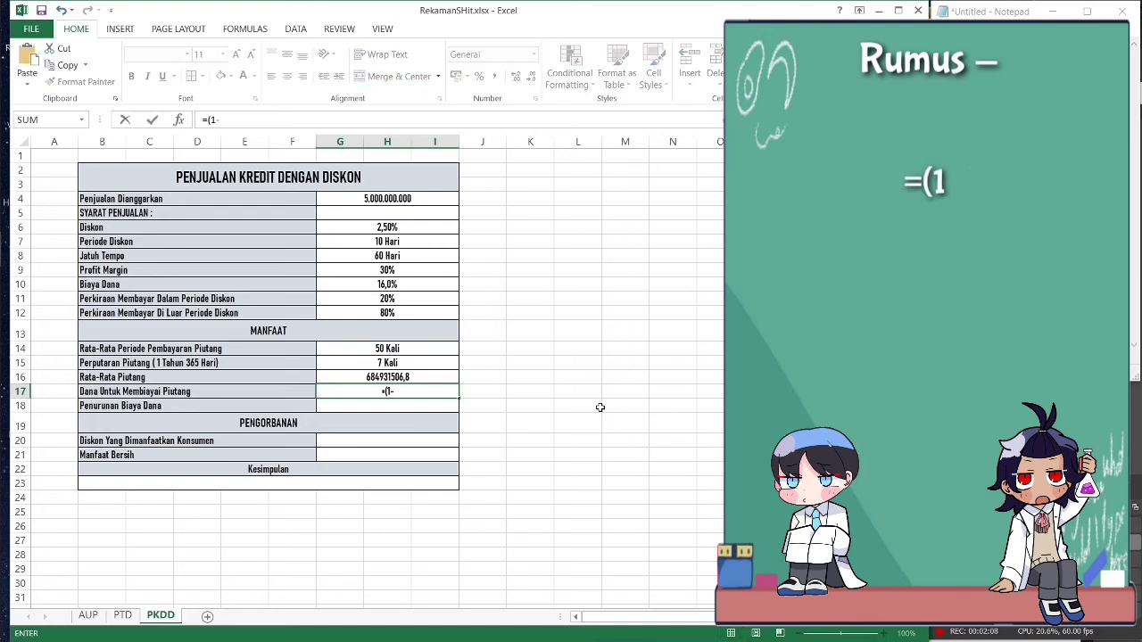
click(379, 271)
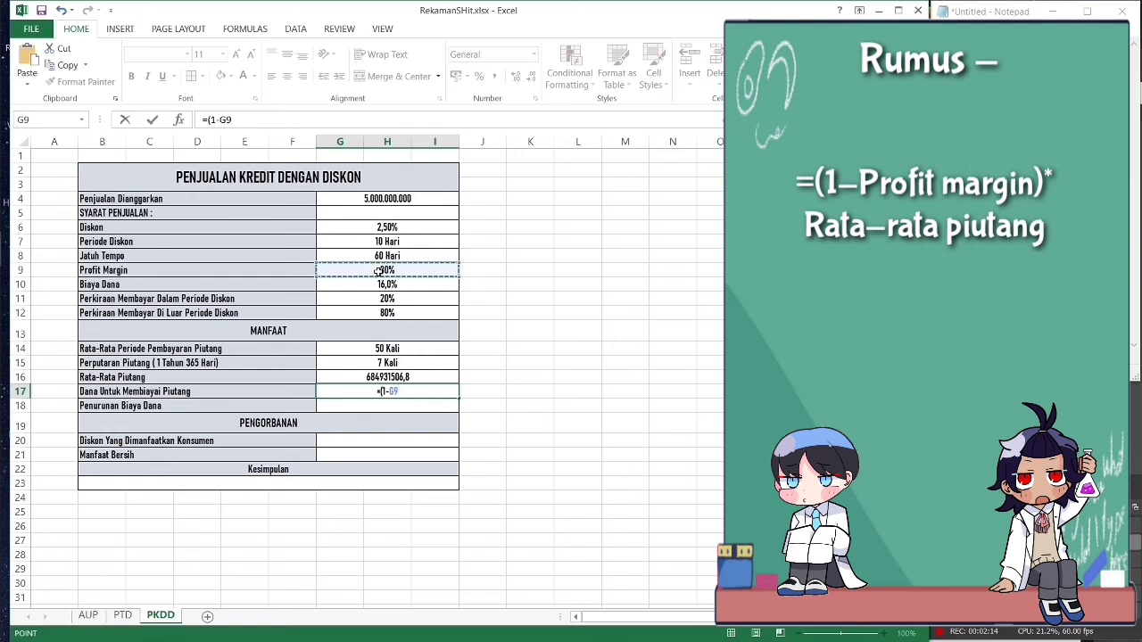
text()*)
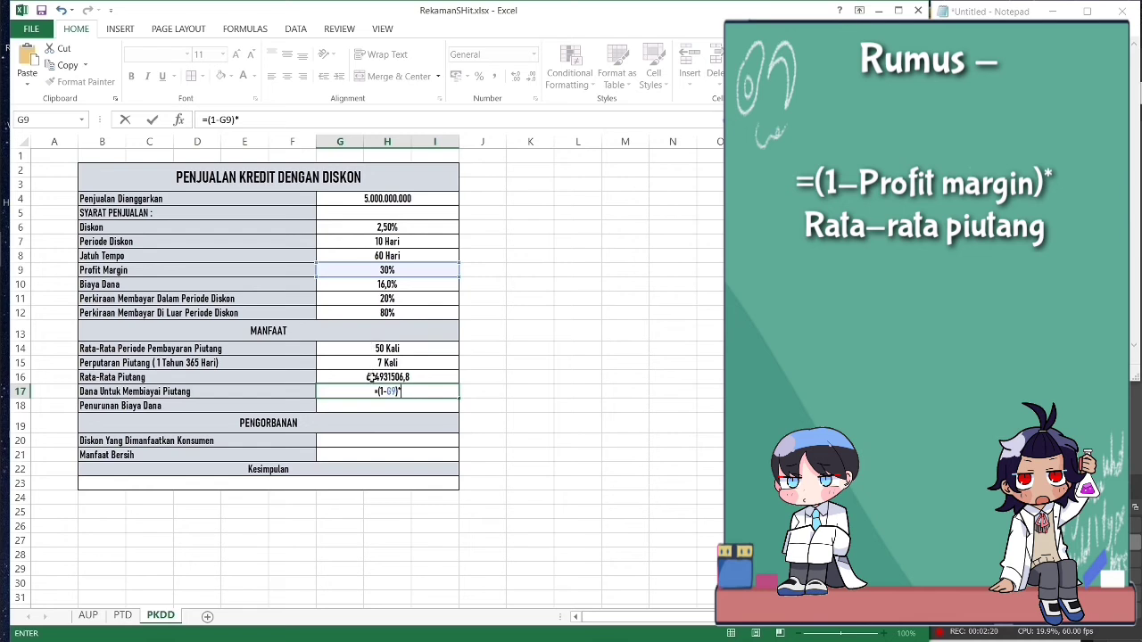
click(371, 377)
key(Return)
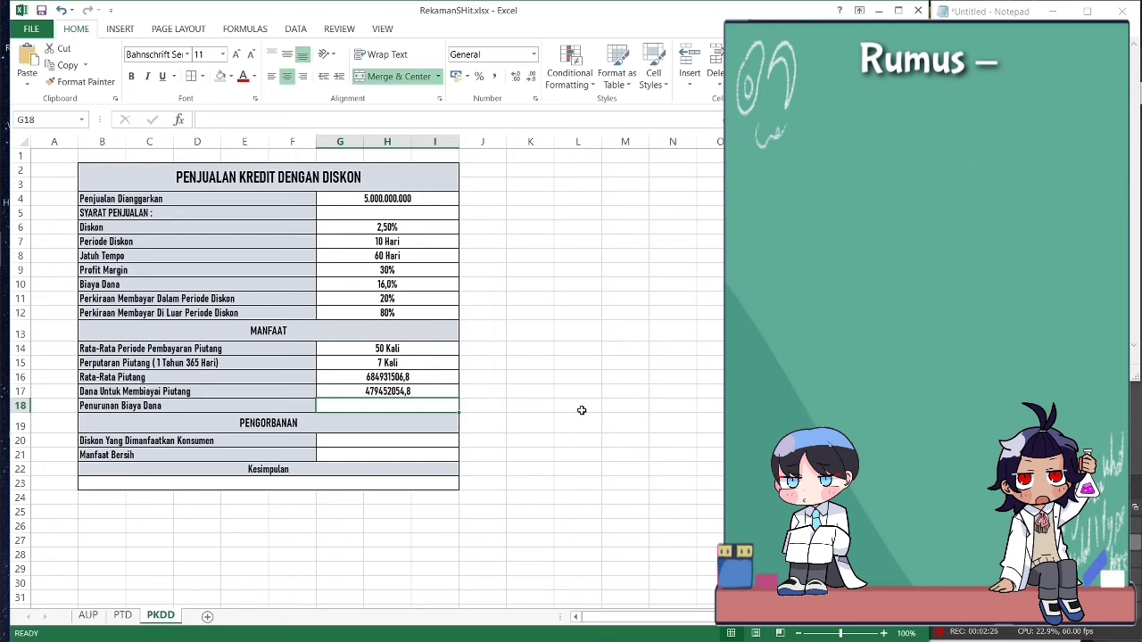
- Calculate Penurunan Biaya Dana in cell G18 as average receivables minus the financing funds, multiplied by Biaya Dana, =(G16-G17)*G10
text(=()
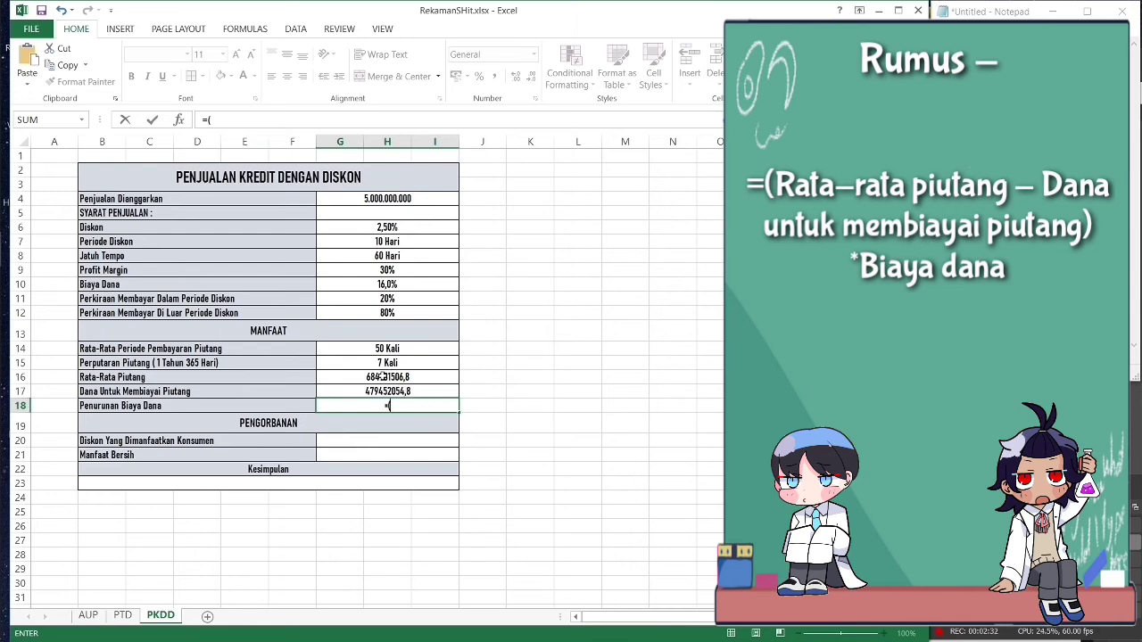
click(382, 377)
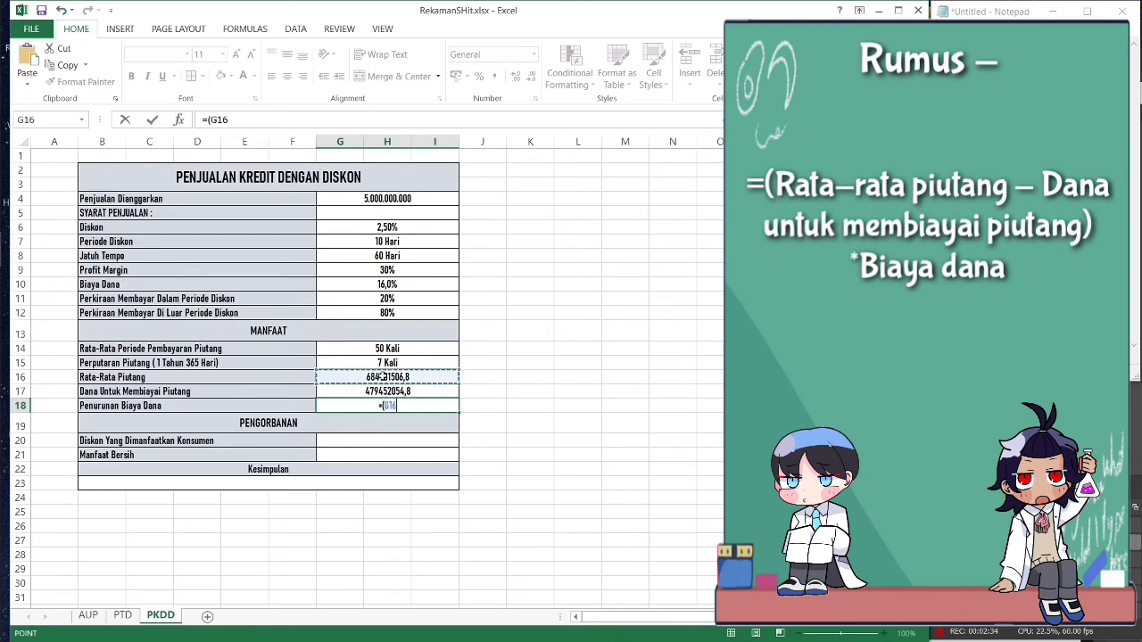
text(-)
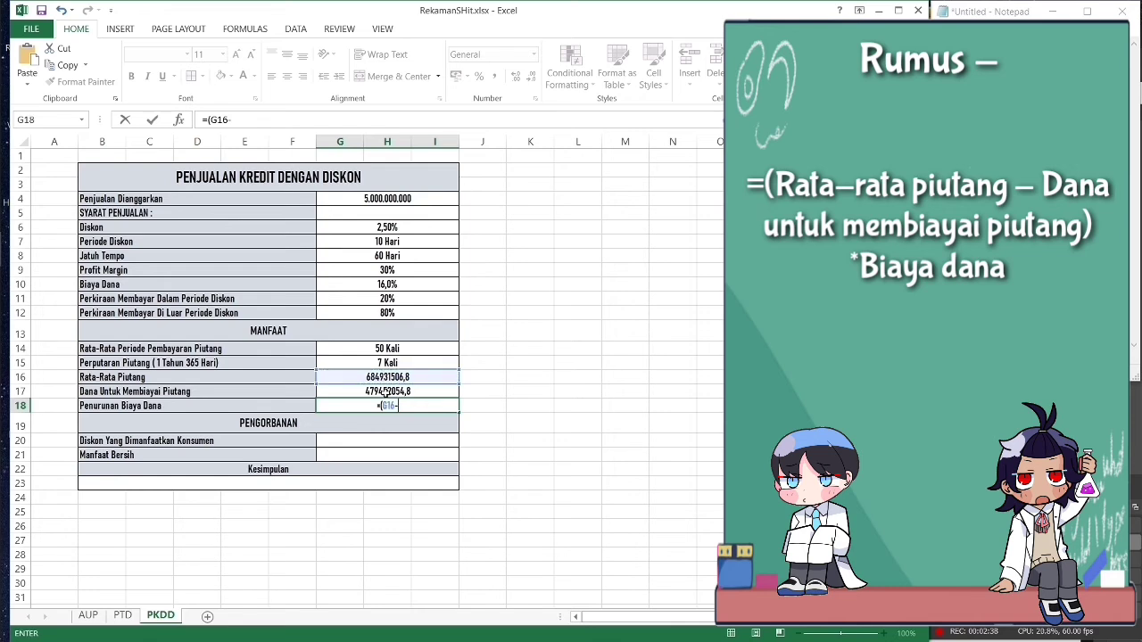
click(384, 392)
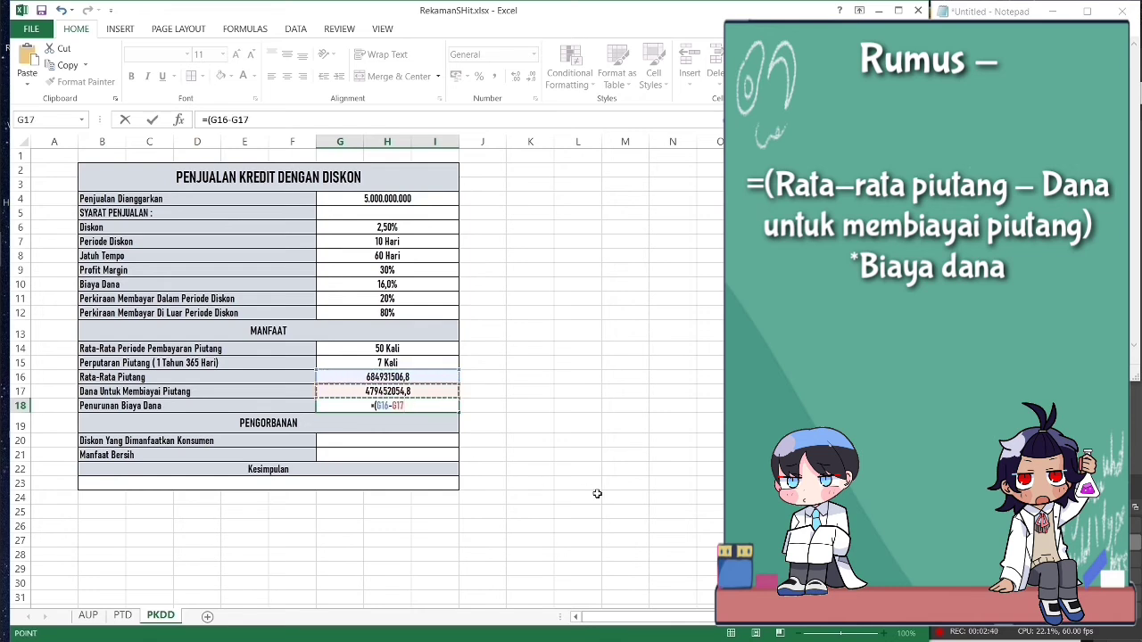
text()*)
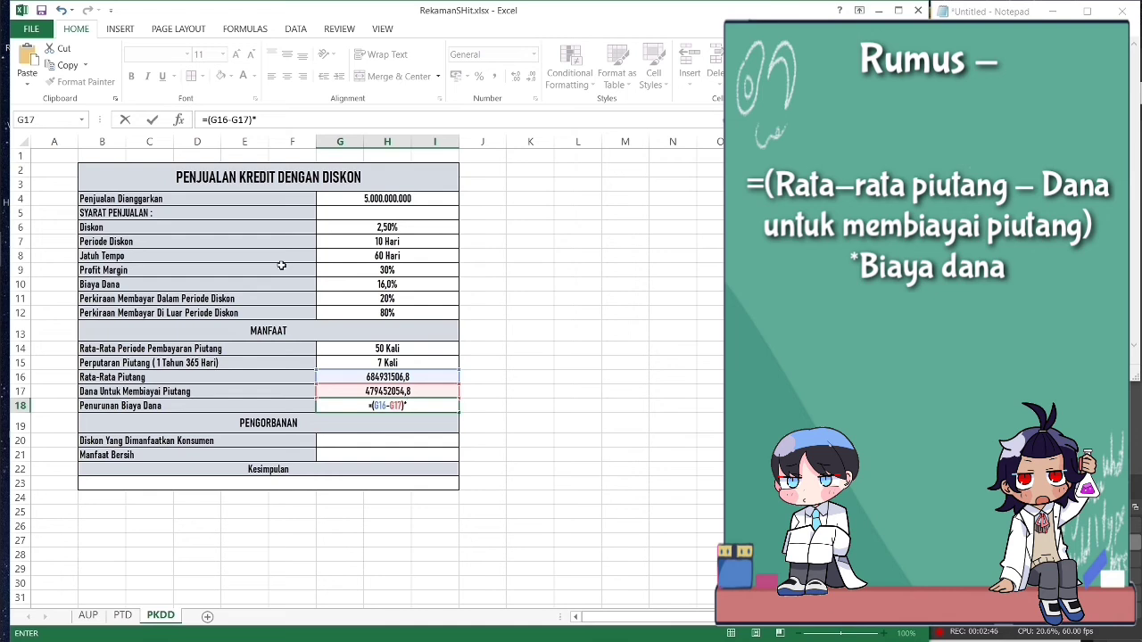
click(371, 283)
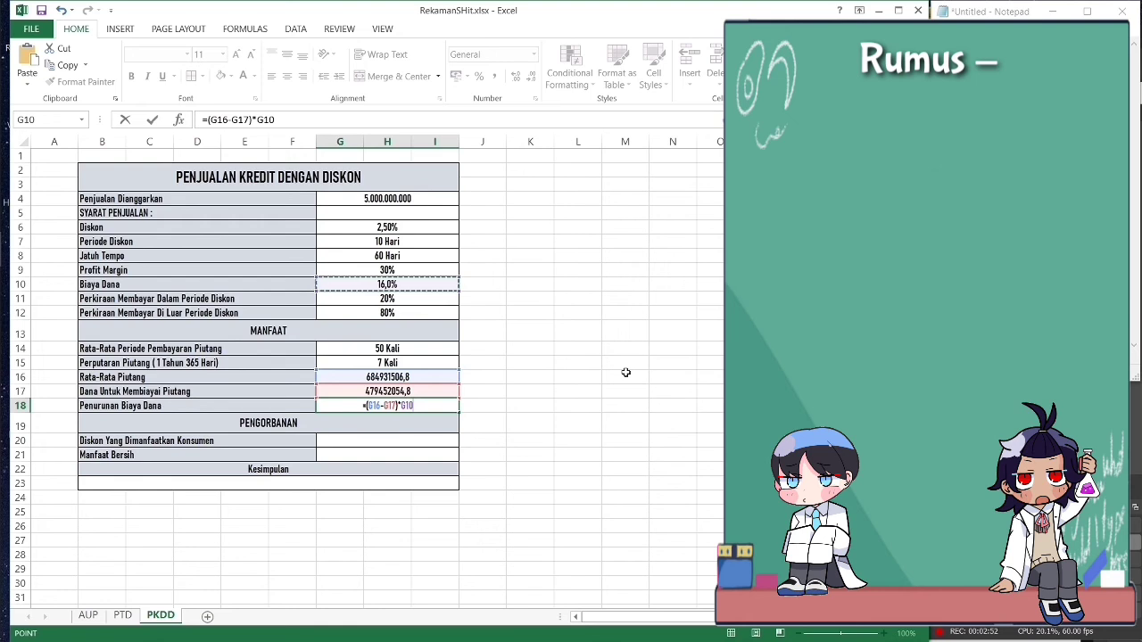
key(Return)
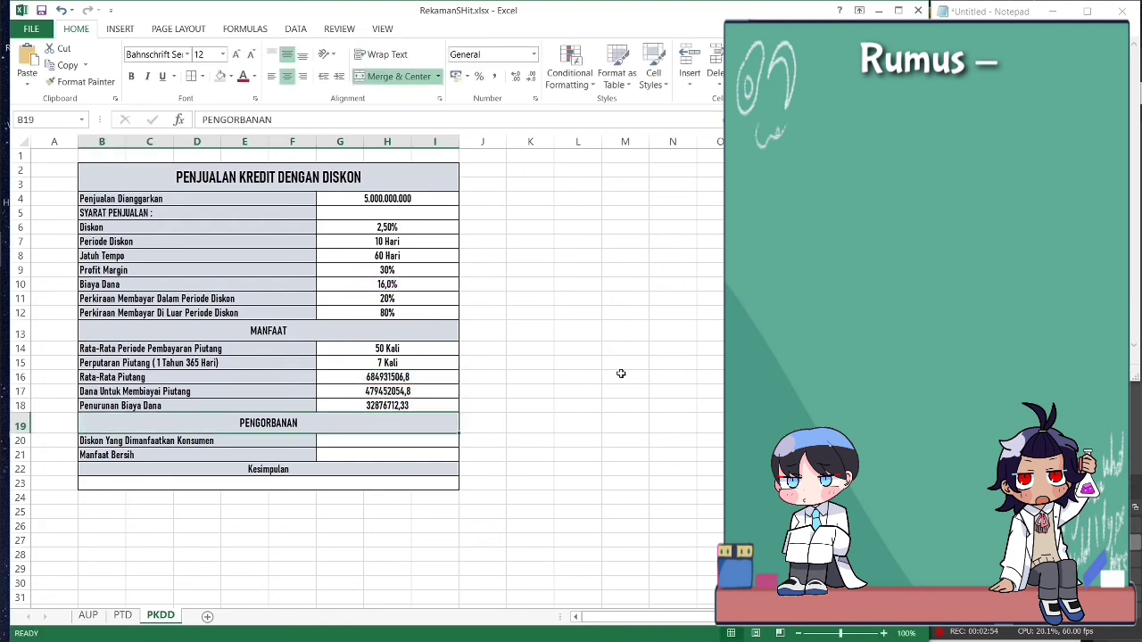
- Calculate Diskon Yang Dimanfaatkan Konsumen in cell G20 as discount times the share paying within the discount period times budgeted sales, =G6*G11*G4
click(427, 443)
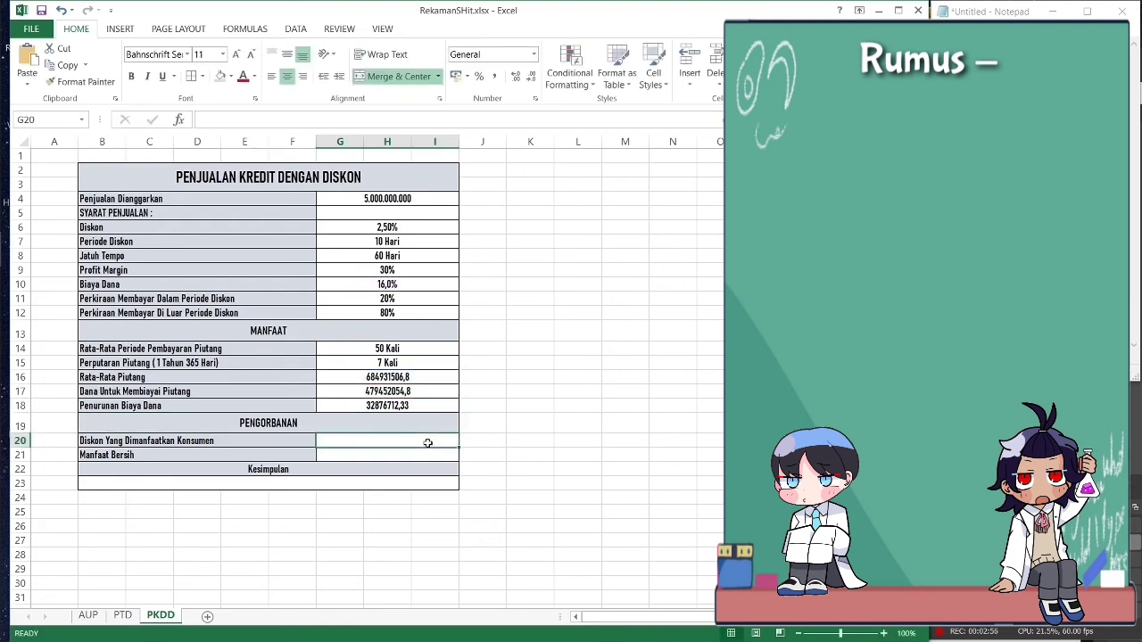
text(=)
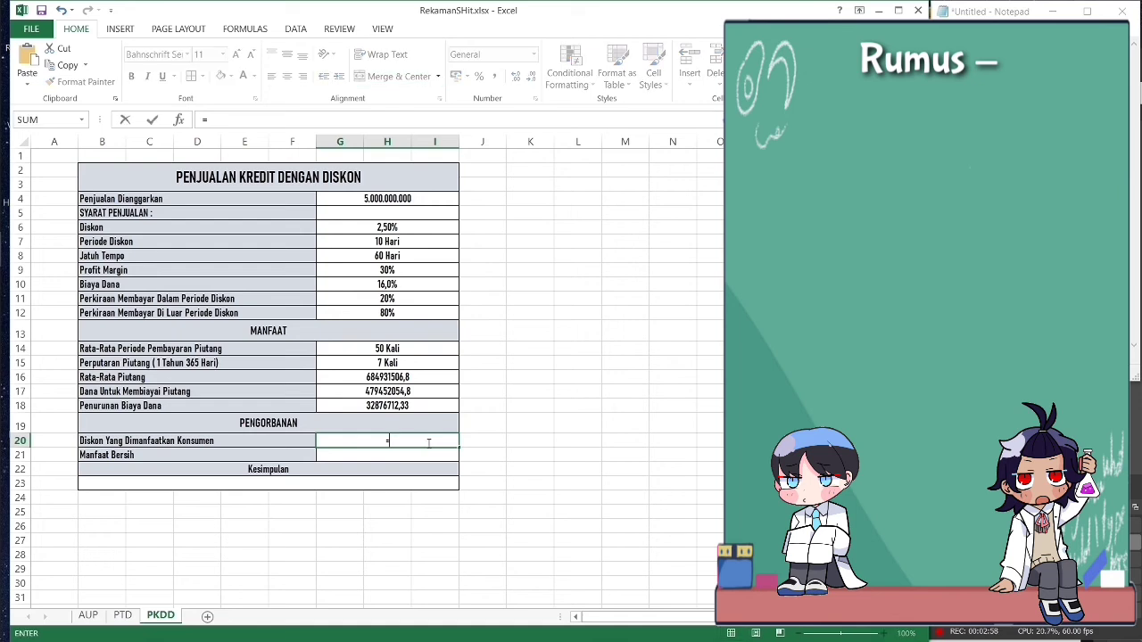
click(360, 228)
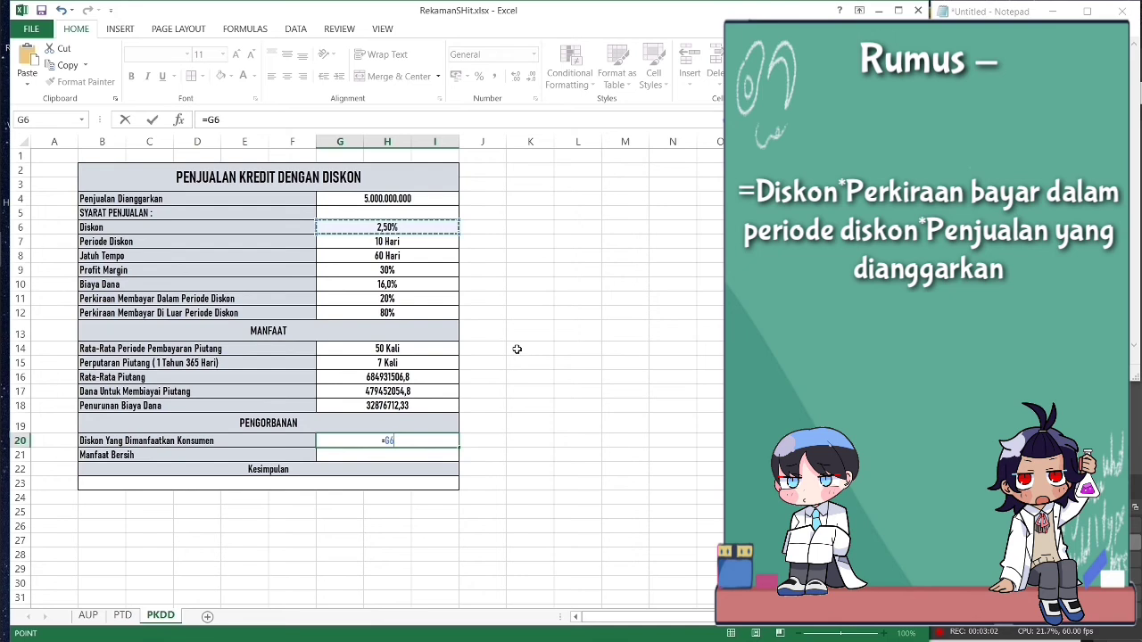
text(*)
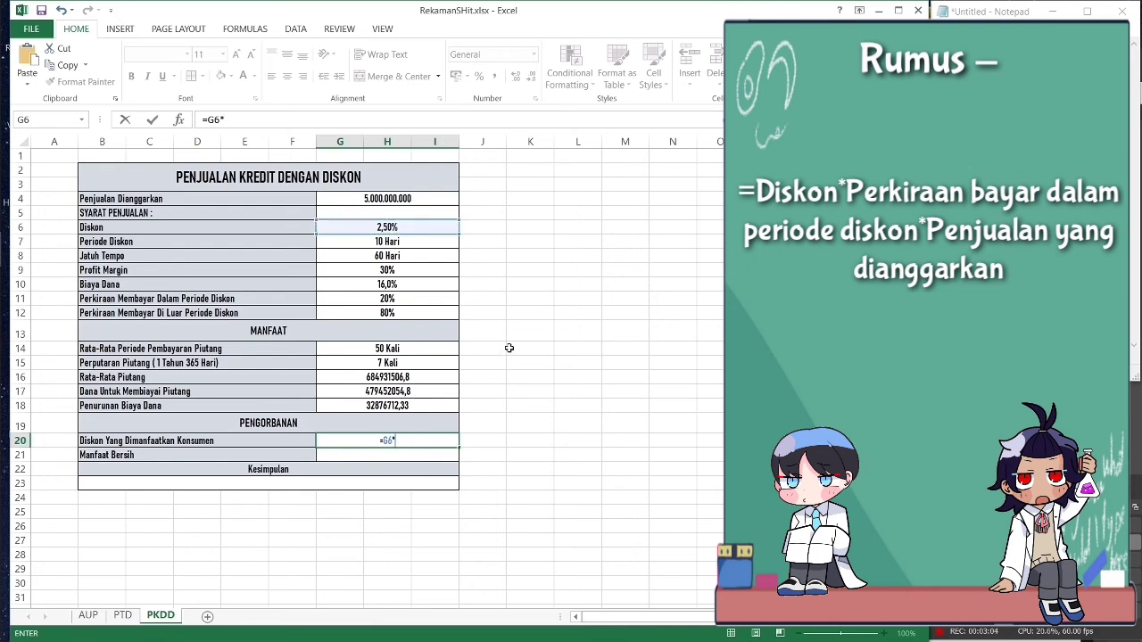
click(414, 301)
text(*)
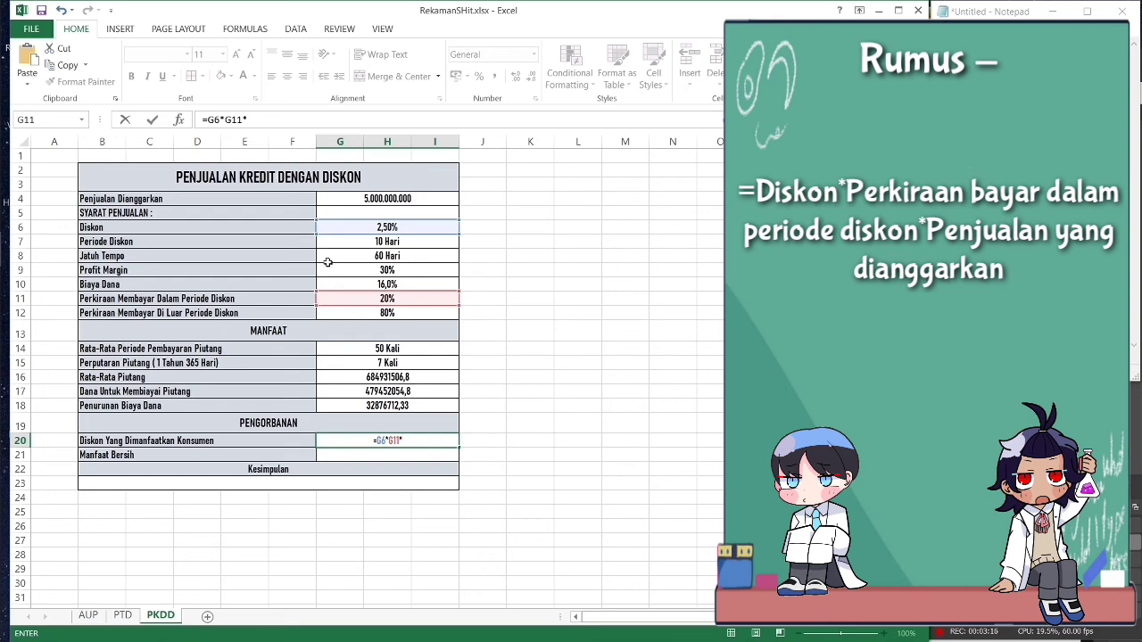
click(376, 200)
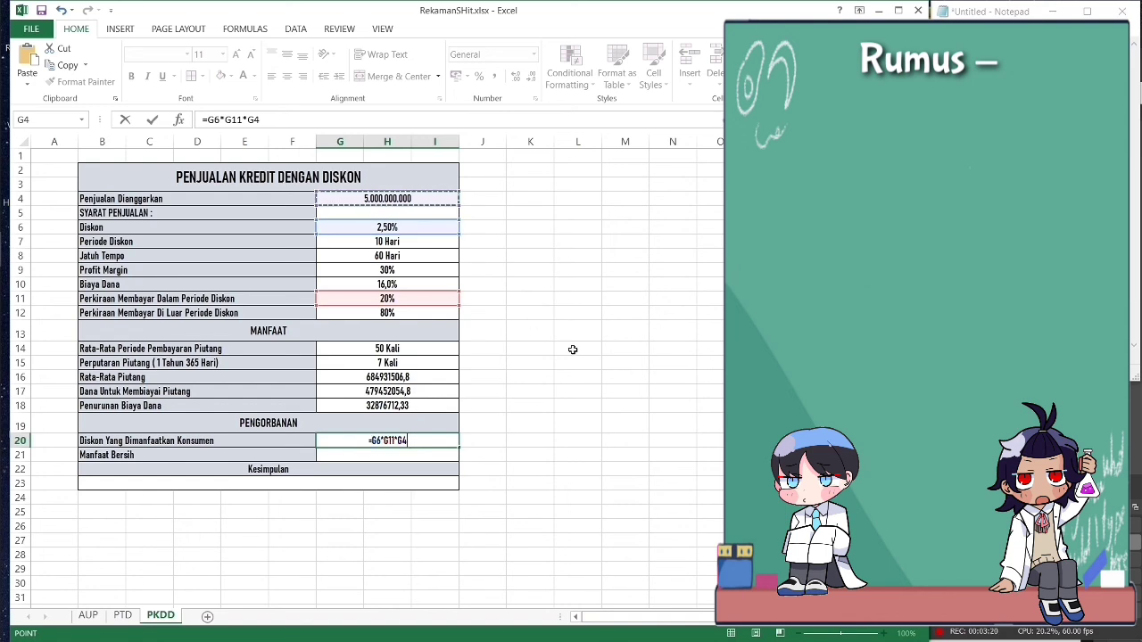
key(Return)
- Calculate Manfaat Bersih in cell G21 by subtracting the discount used by consumers from Penurunan Biaya Dana, =G18-G20
text(=)
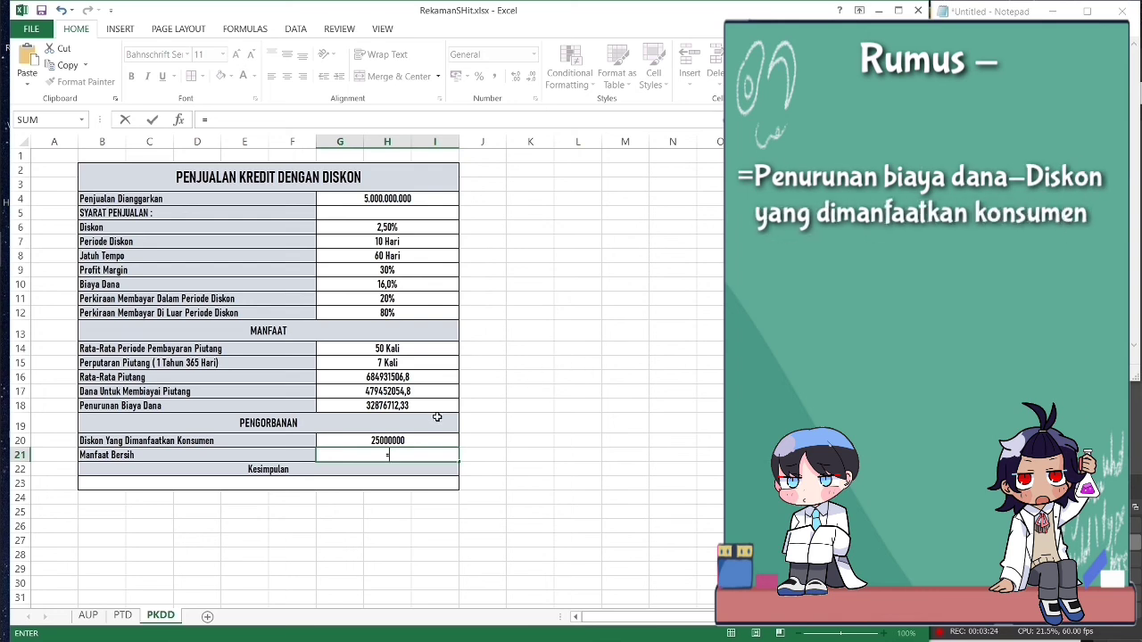
click(368, 404)
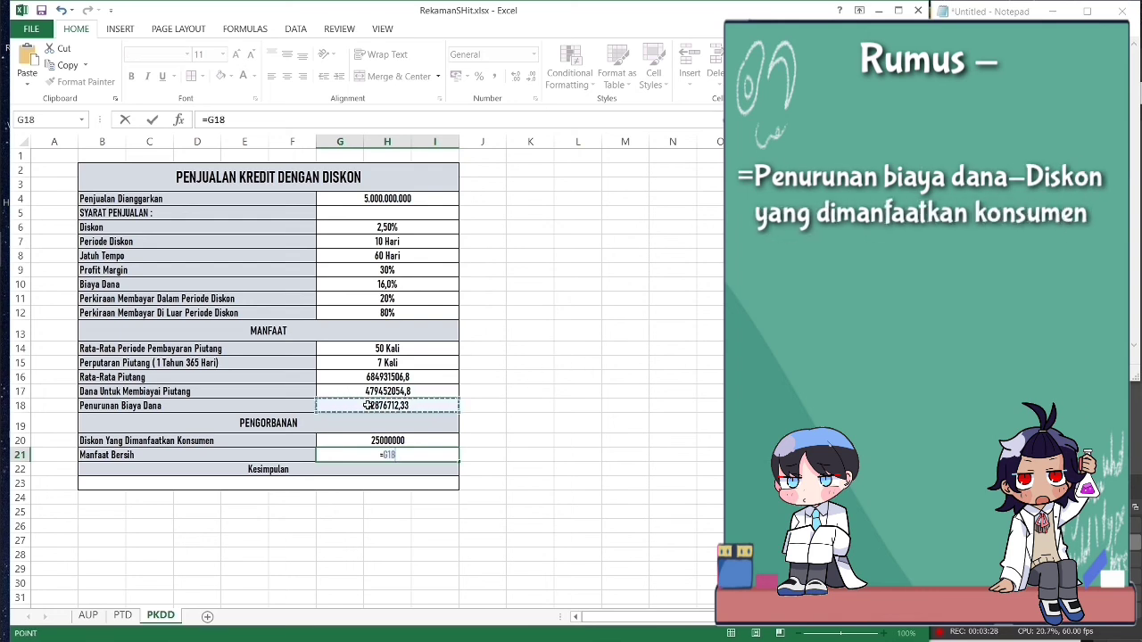
text(-)
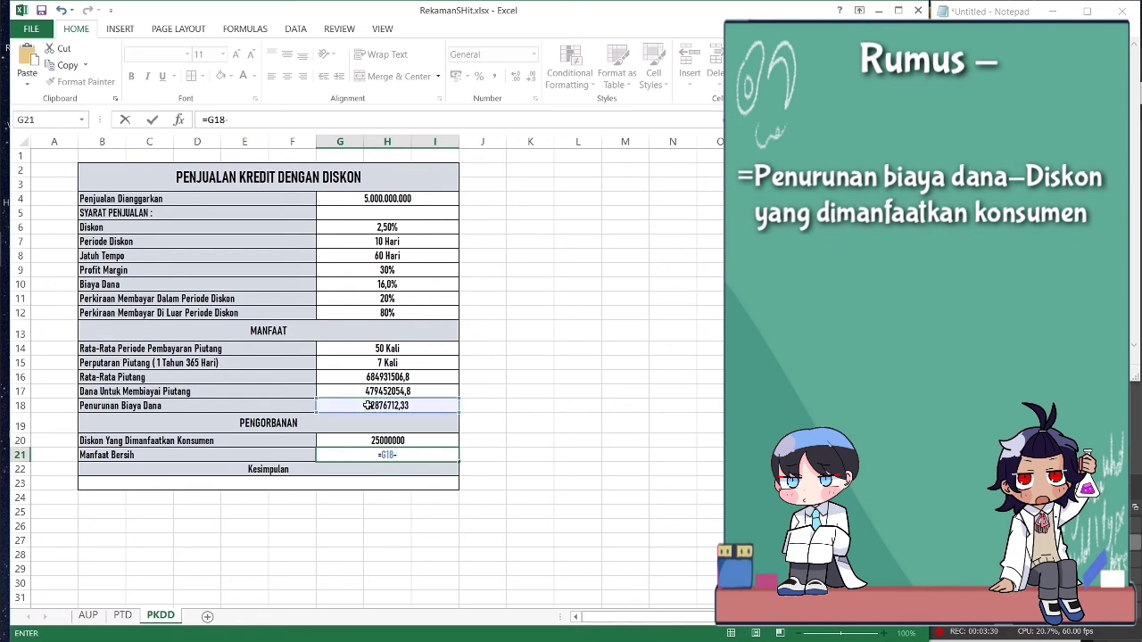
click(402, 440)
key(Return)
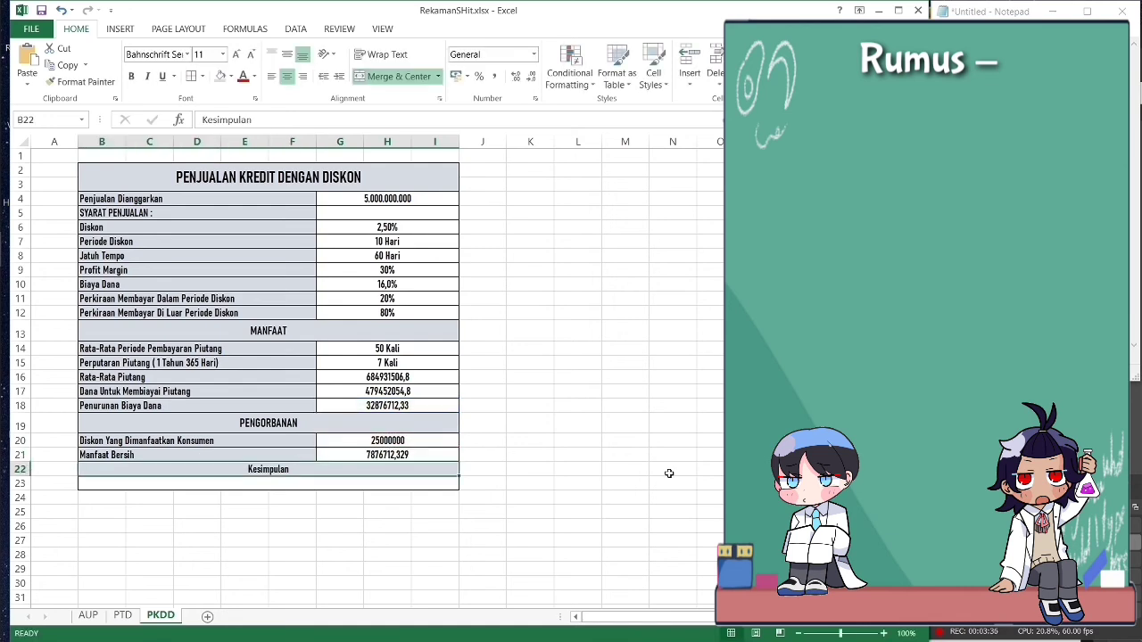
- Enter the Kesimpulan formula in cell B23: =IF(G21>0;"Kebijakan Layak Dipertimbangkan";"Kebijakan Tidak Layak Dipertimbangkan")
click(375, 483)
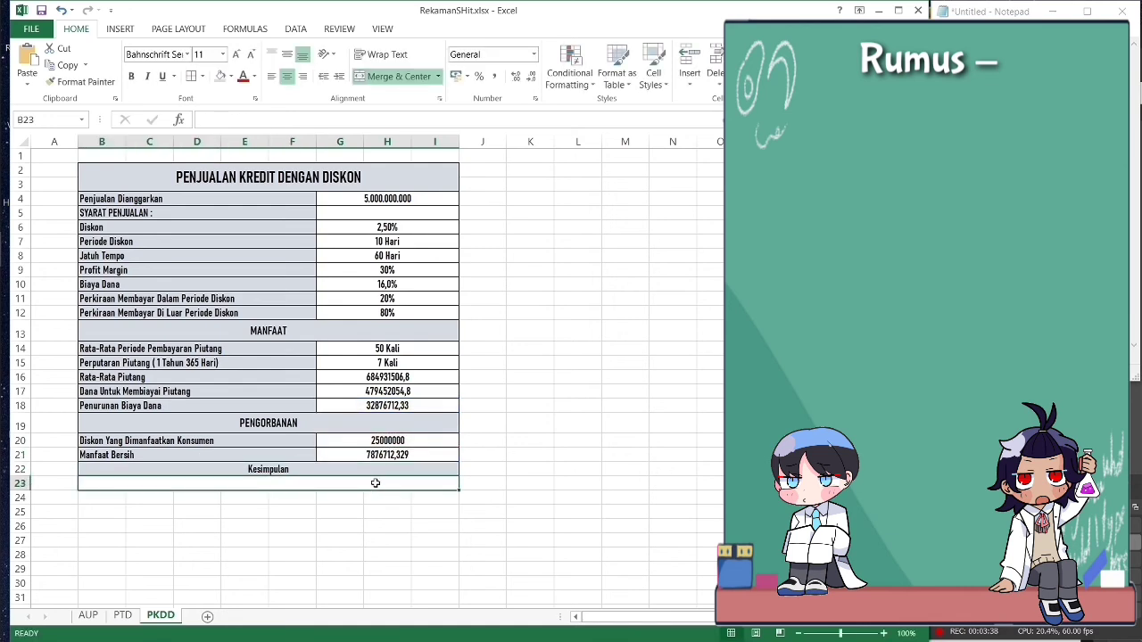
text(=IF)
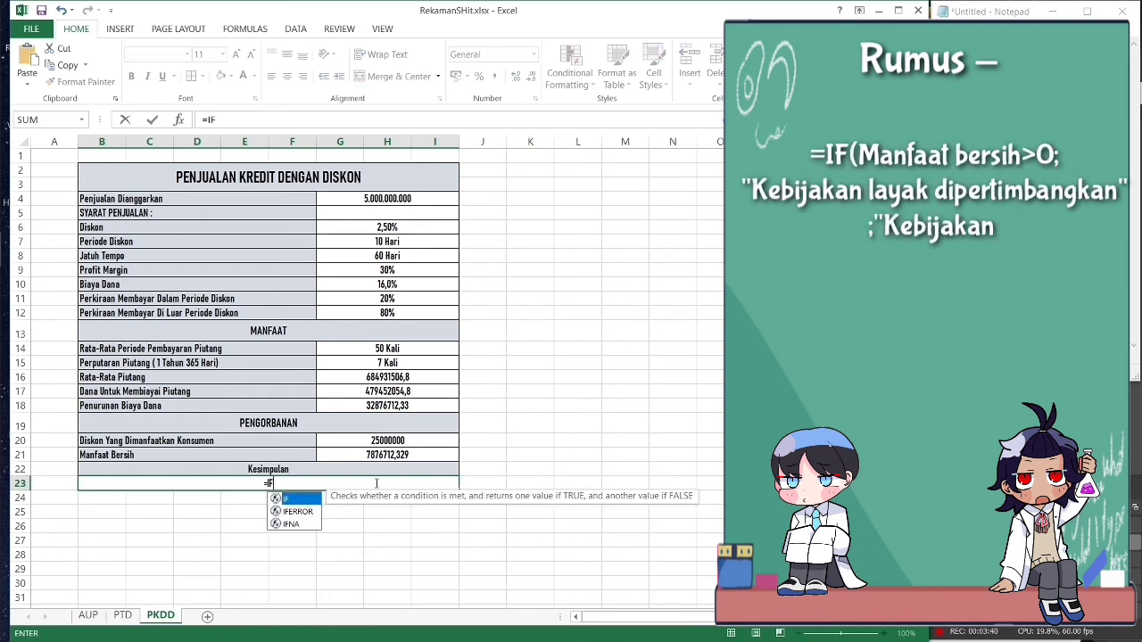
text(()
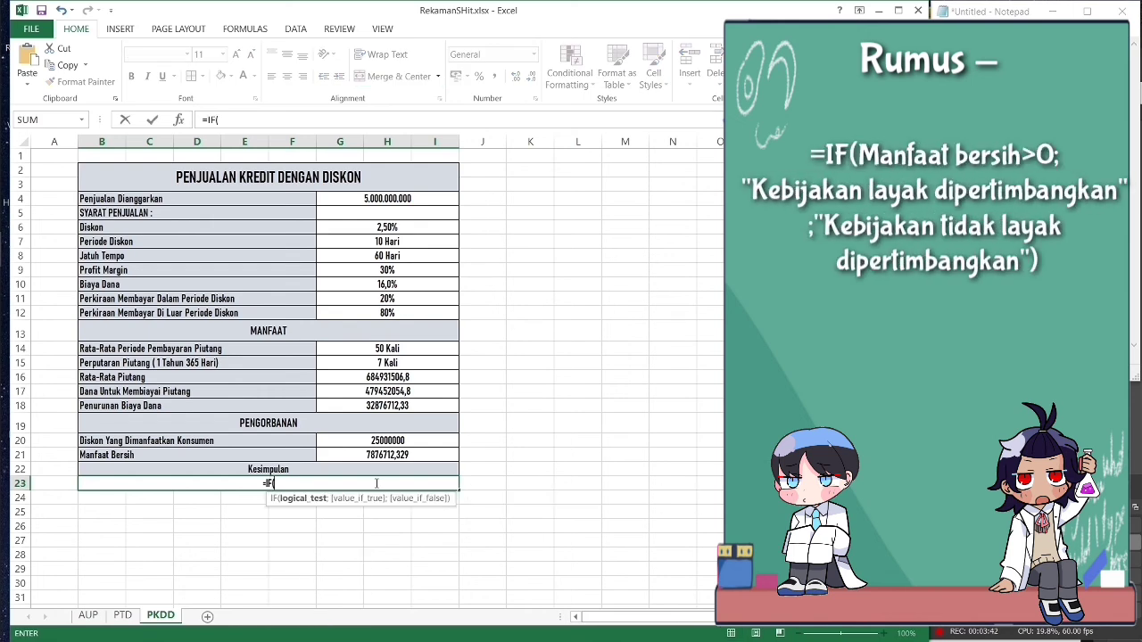
click(378, 455)
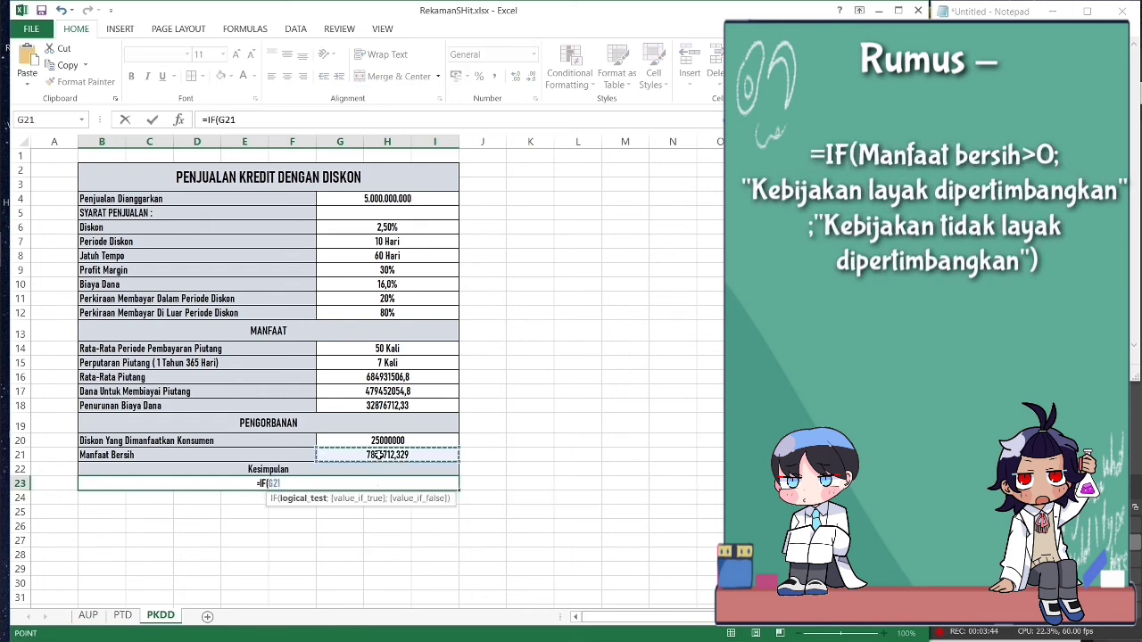
text(>0)
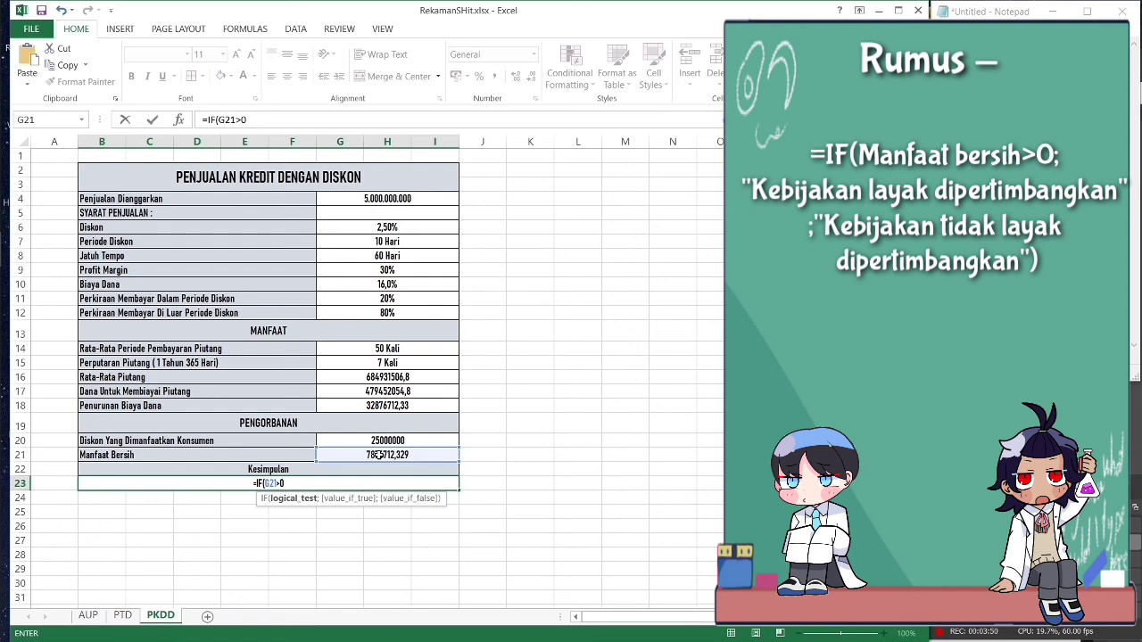
text(;"Kebija)
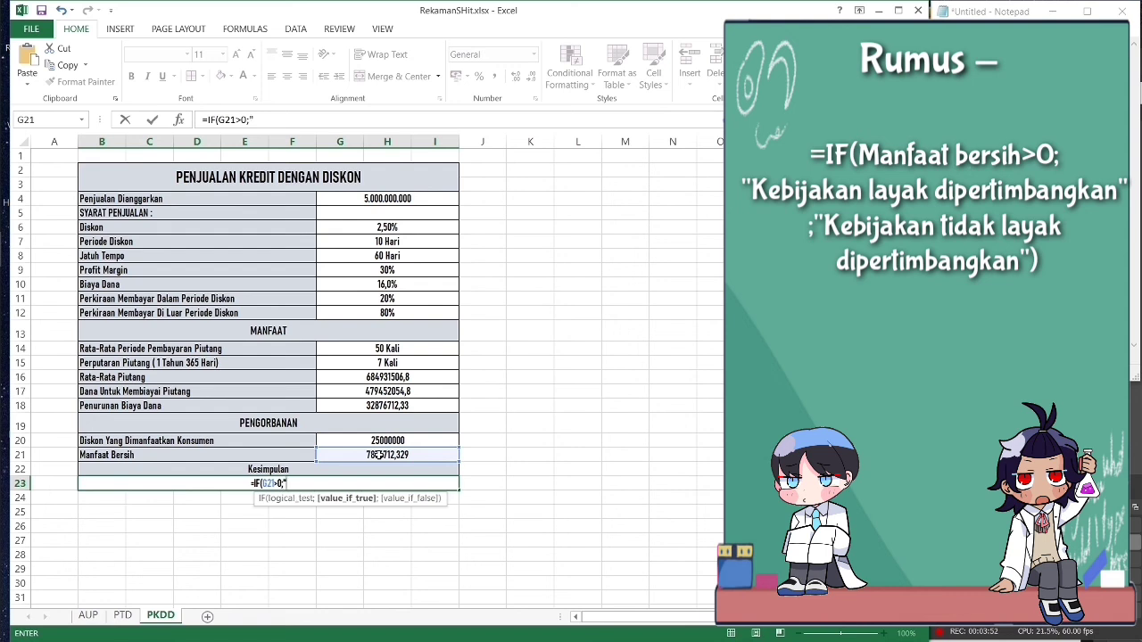
text(kan)
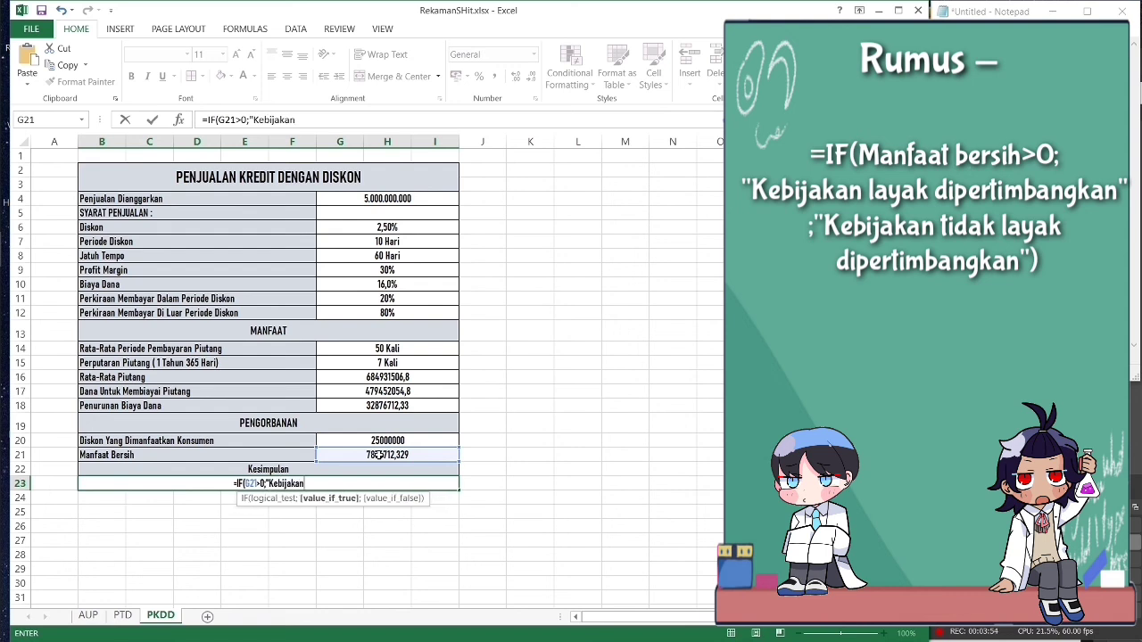
text( Layak)
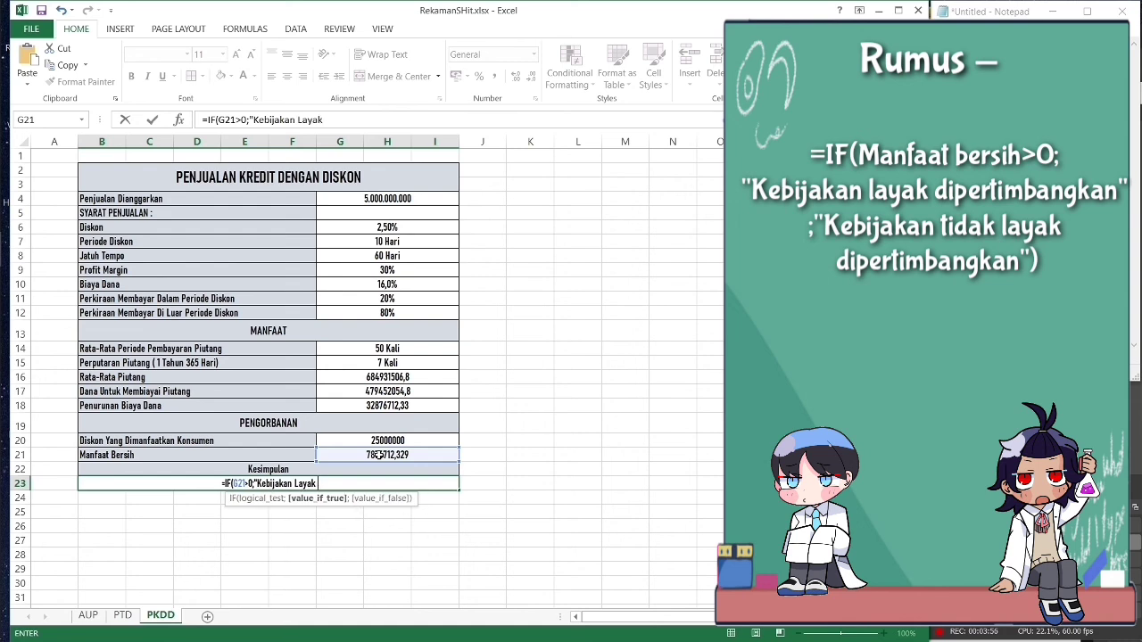
text( Dipertimbang)
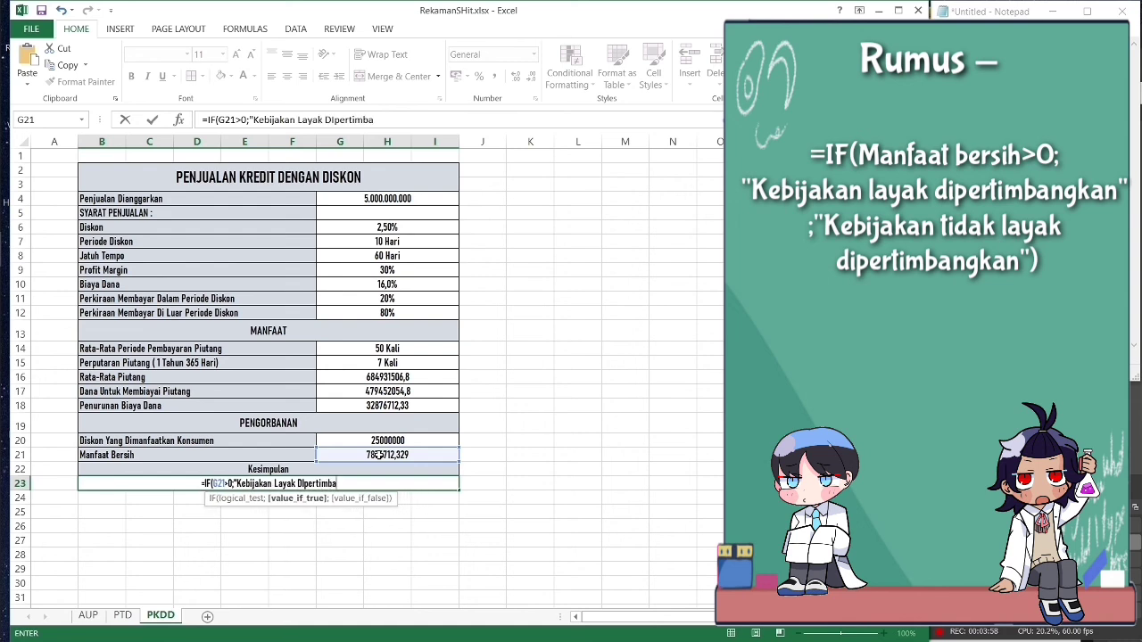
text(kan")
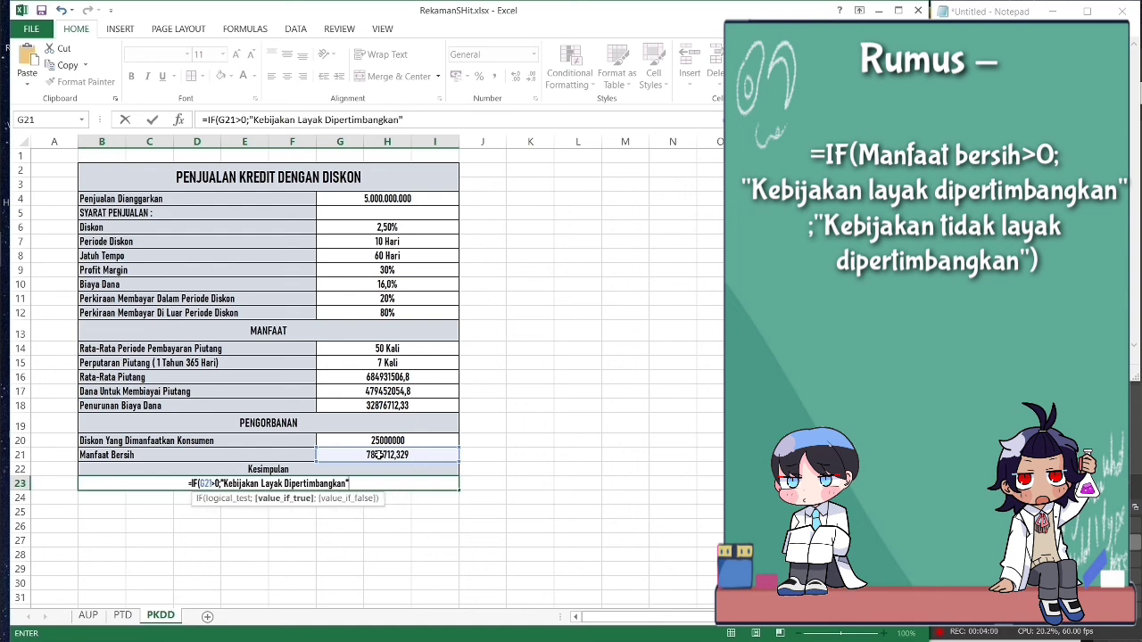
text(;)
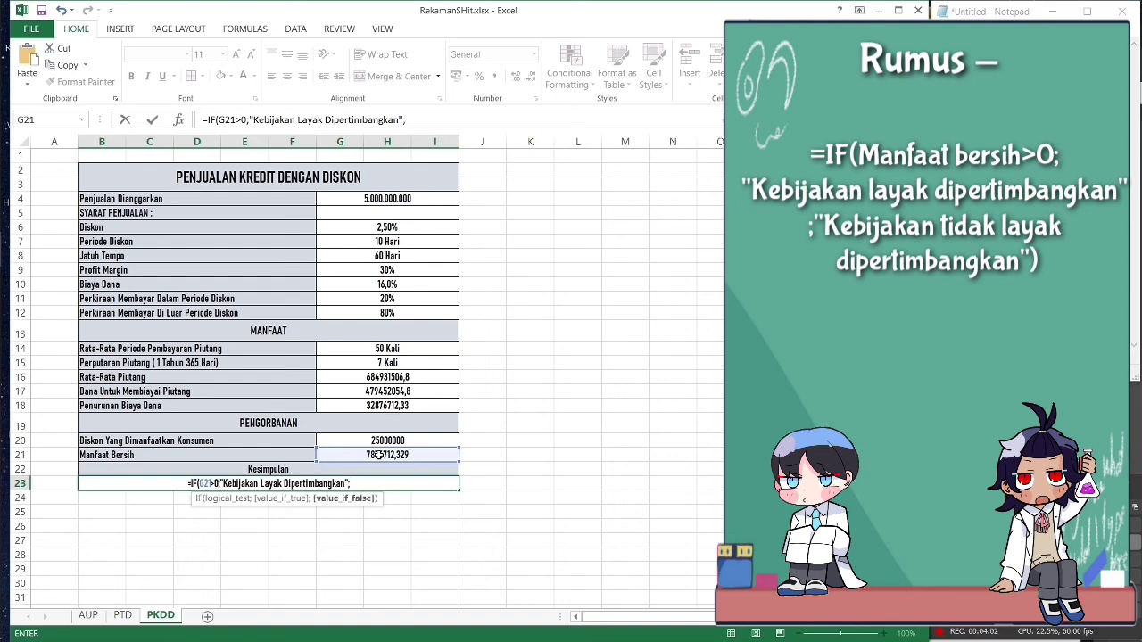
text("Kebija)
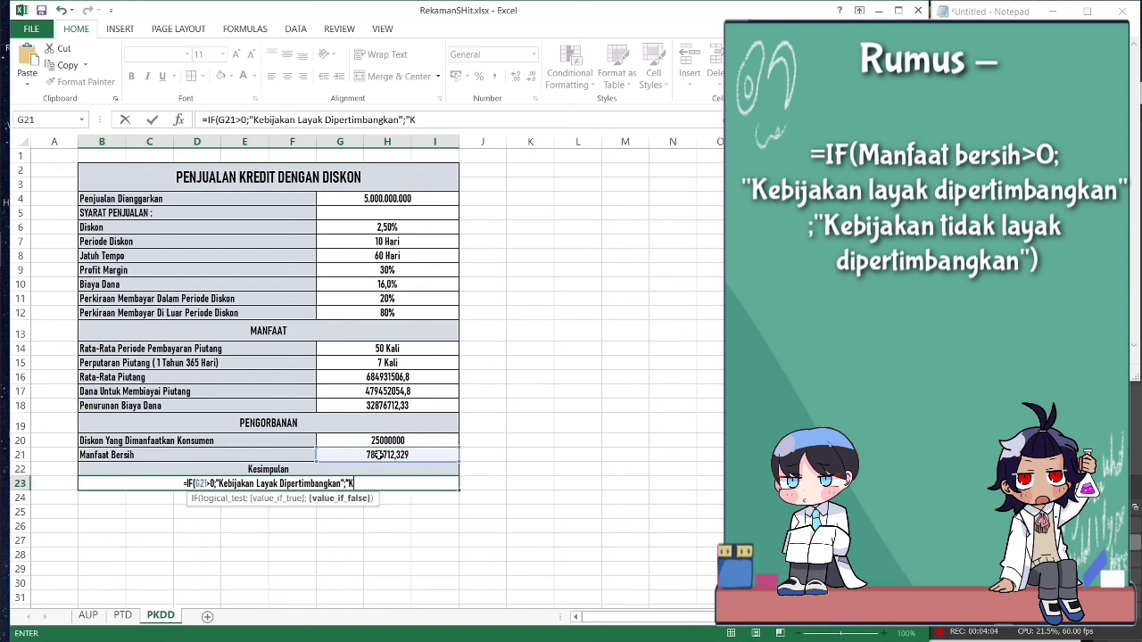
text(kan )
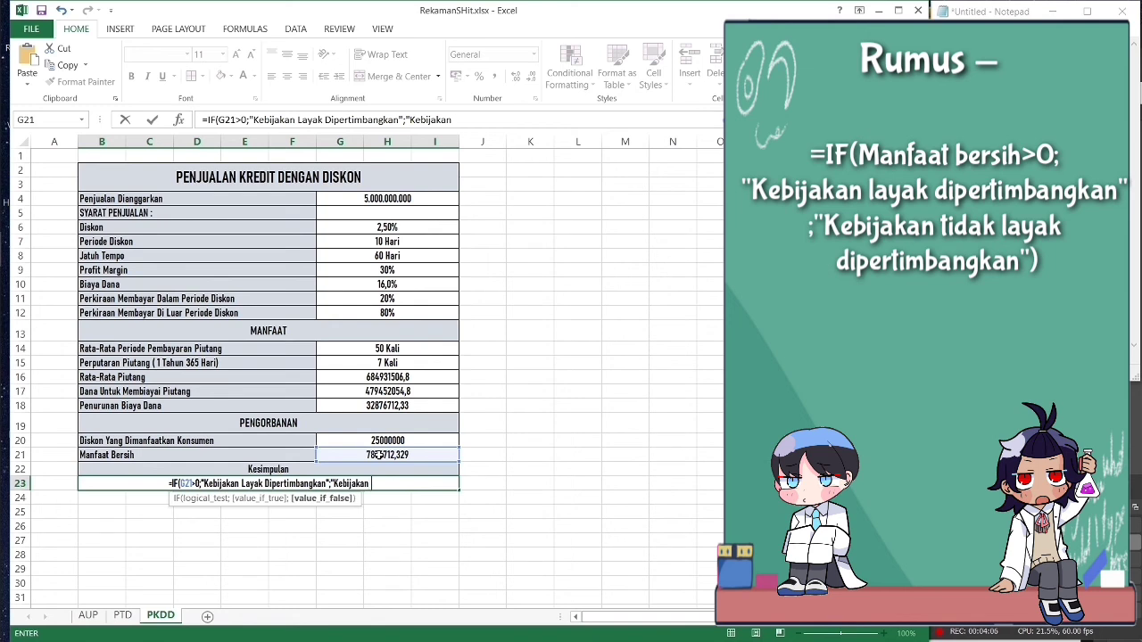
text(Tidak L)
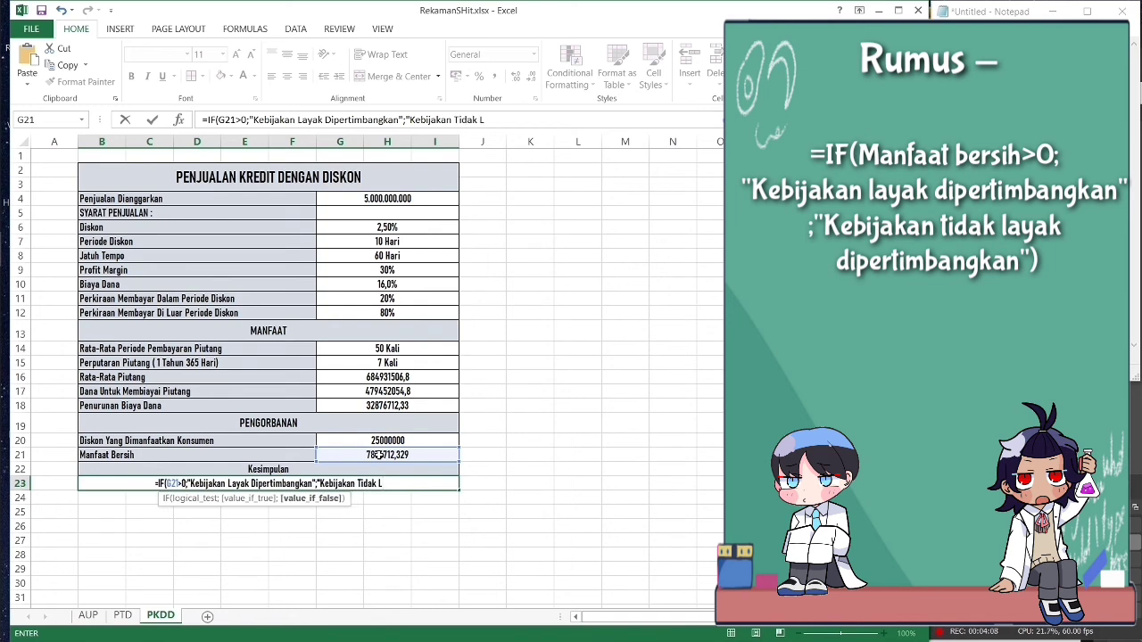
text(ayak DIpe)
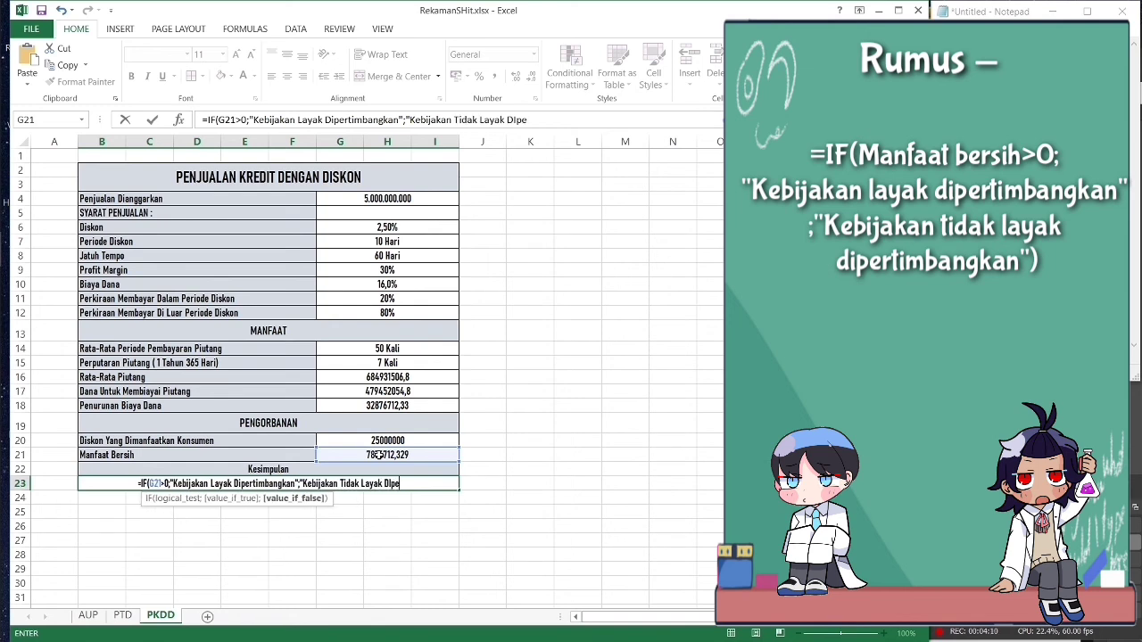
key(BackSpace)
key(BackSpace)
key(BackSpace)
text(ipertimbangk)
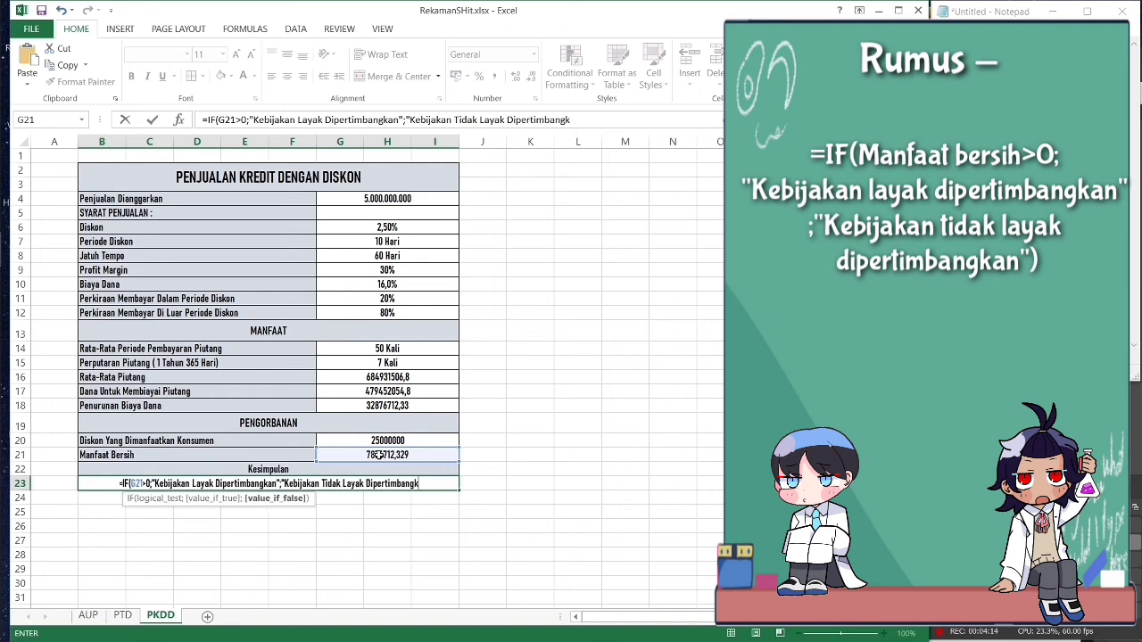
text(an)
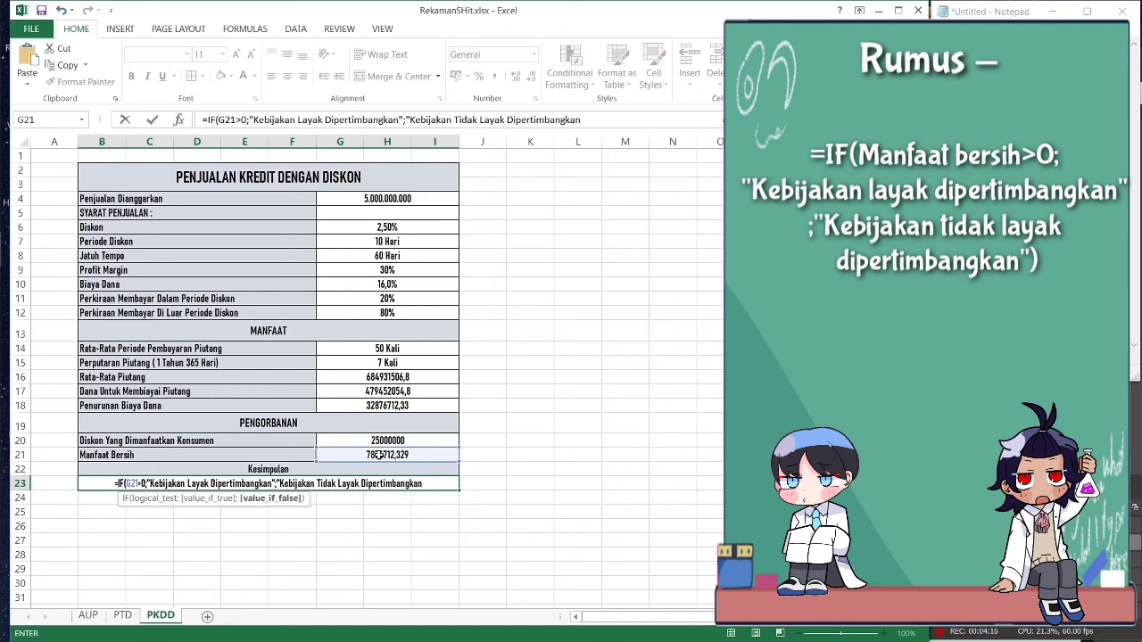
text("))
key(Return)
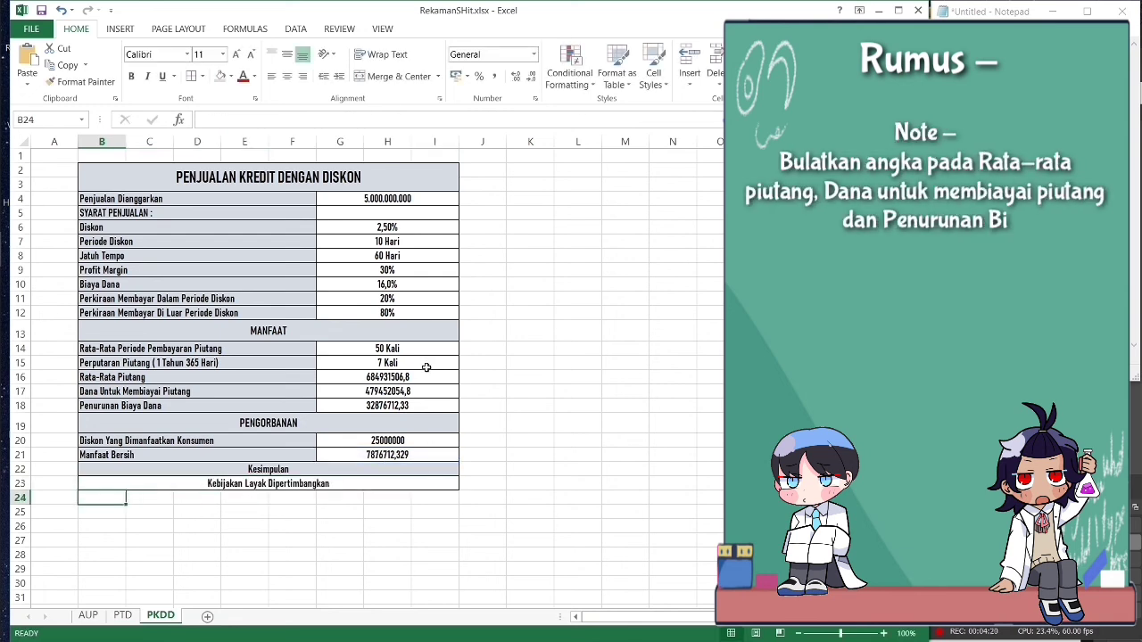
- Reduce the displayed decimals of Rata-Rata Piutang, Dana Untuk Membiayai Piutang and Penurunan Biaya Dana in G16:G18 to whole numbers
drag(415, 376, 417, 406)
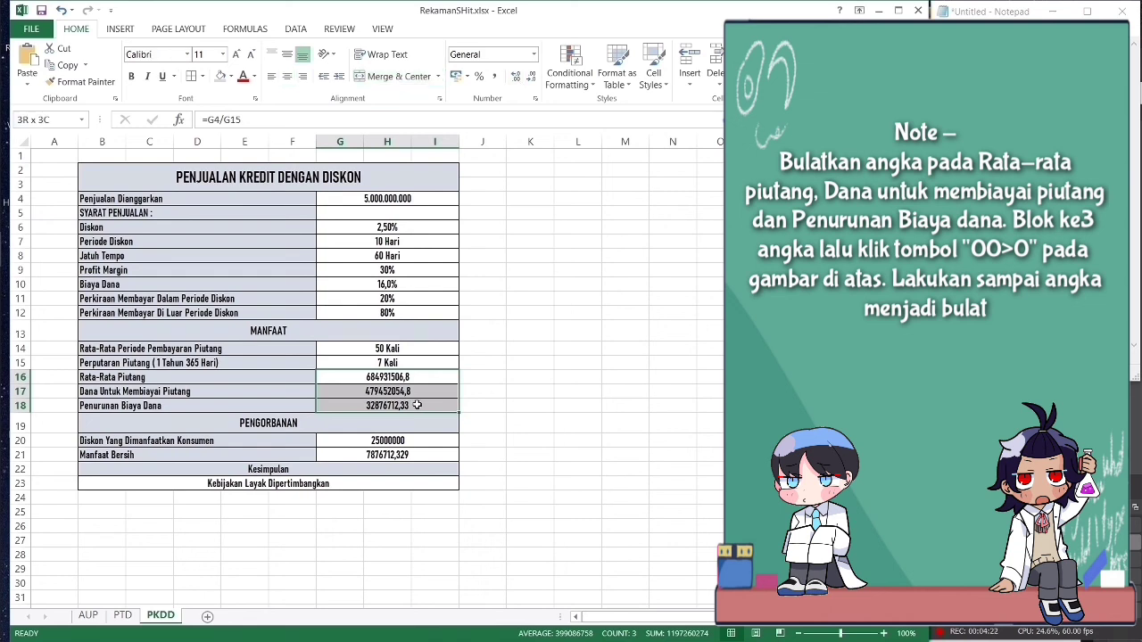
click(532, 80)
click(532, 80)
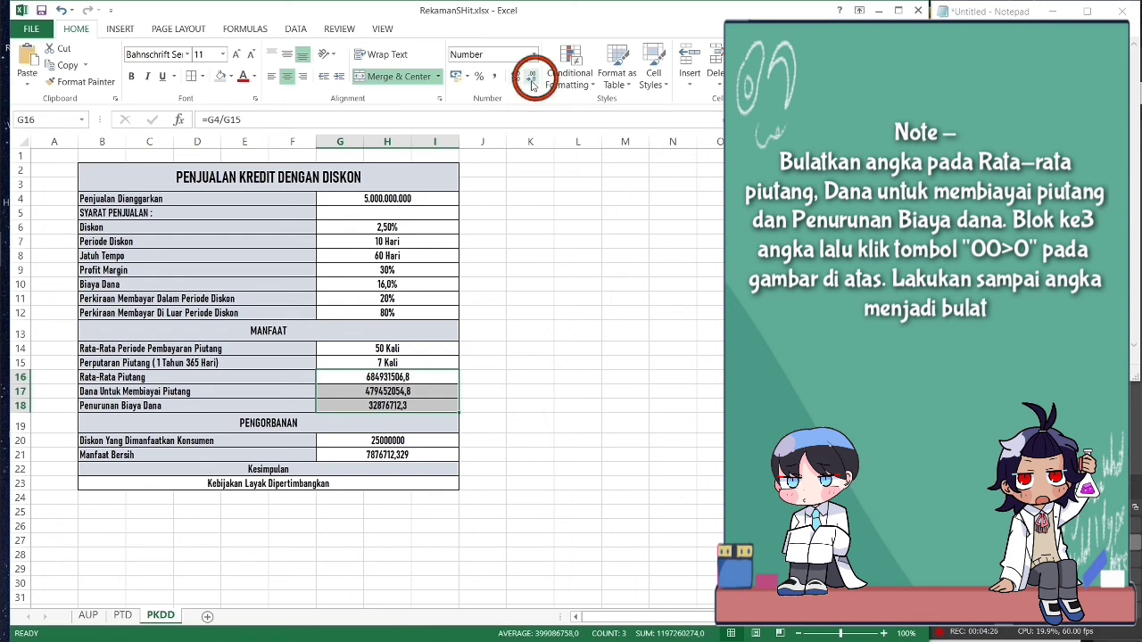
click(531, 81)
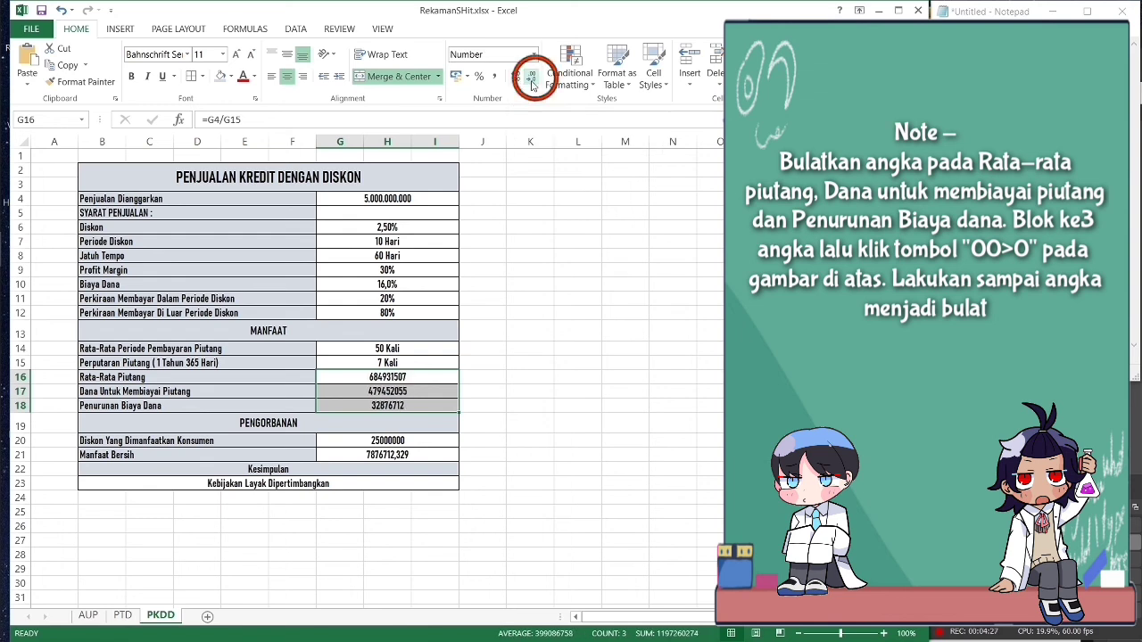
- Reduce the displayed decimals of Manfaat Bersih in cell G21 to a whole number
click(404, 455)
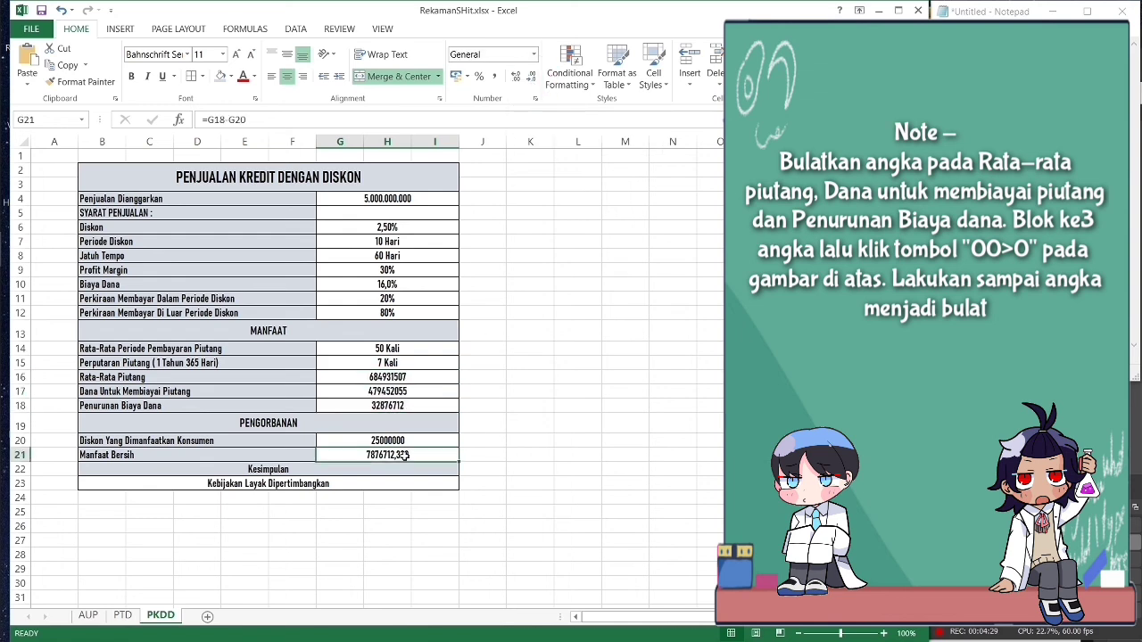
click(533, 81)
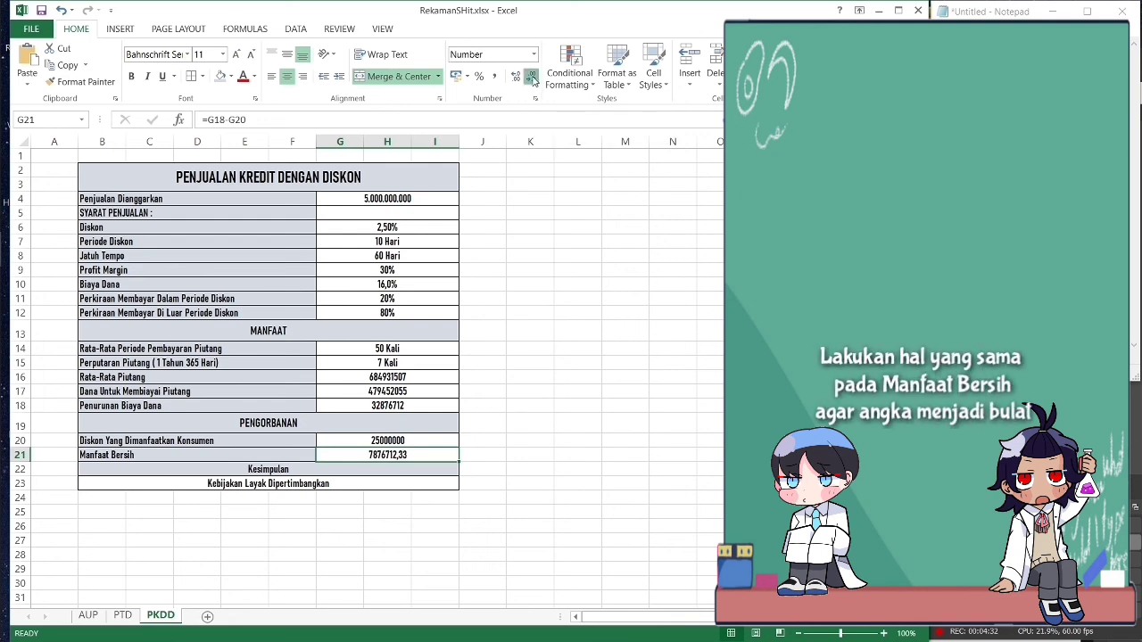
click(532, 80)
click(533, 80)
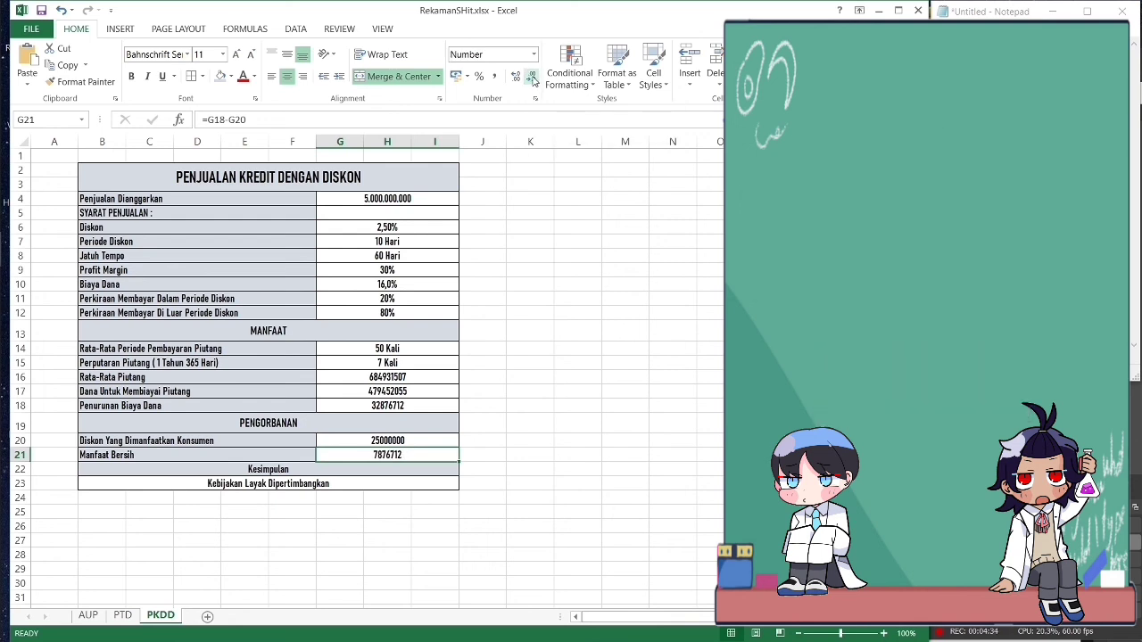